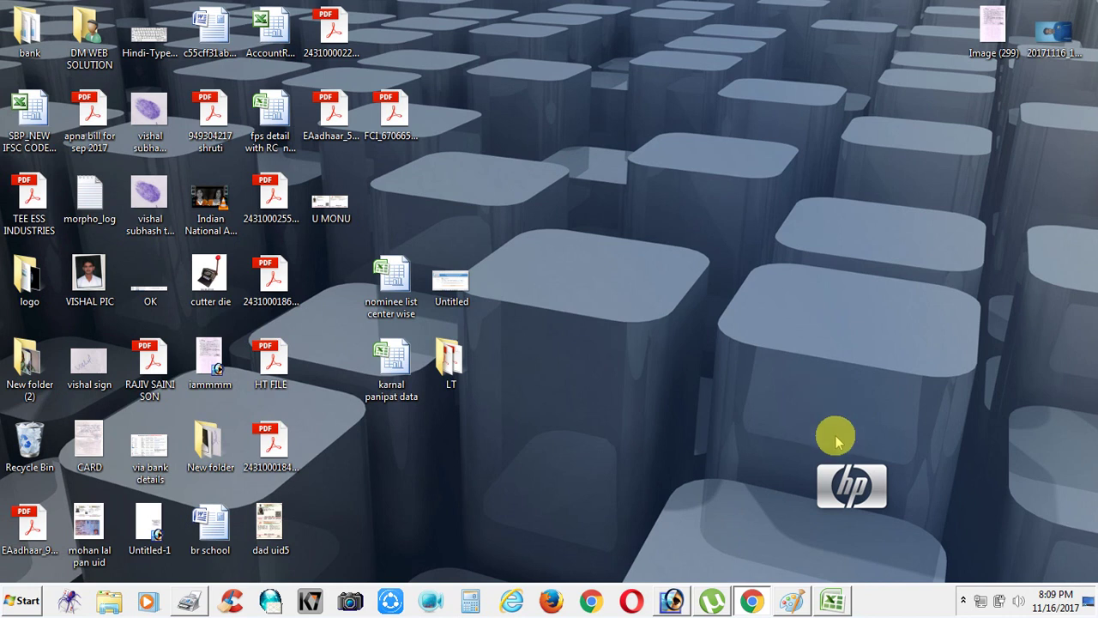
Search Google for 'kuk online examination form' and open the KUK Online Examination Form site.
{"action": "left_click", "coordinate": [752, 601]}
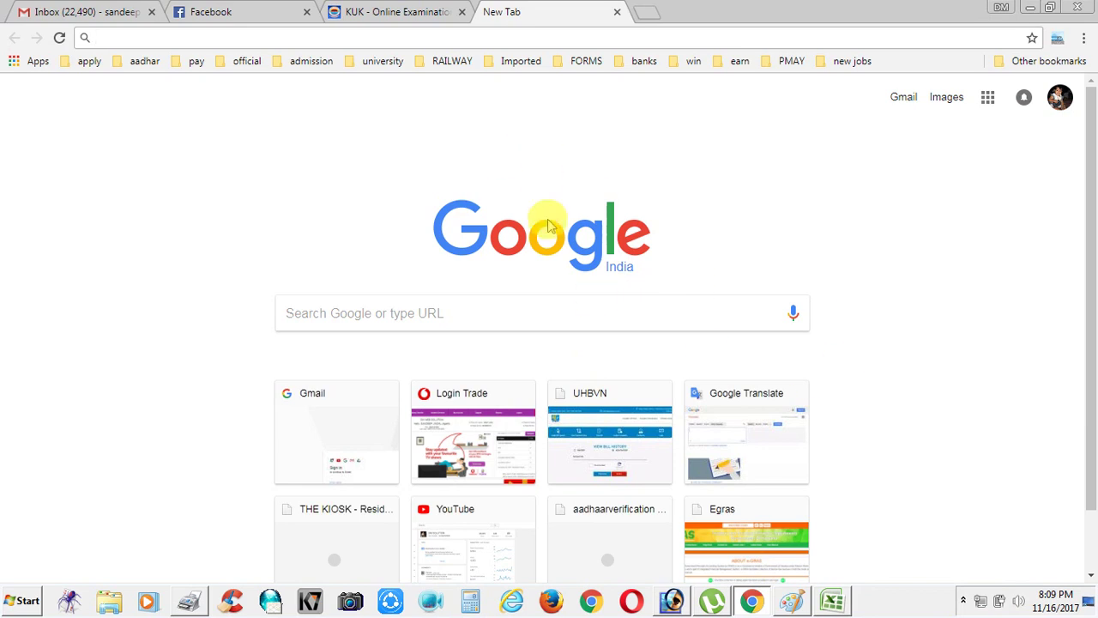
{"action": "type", "text": "kuk "}
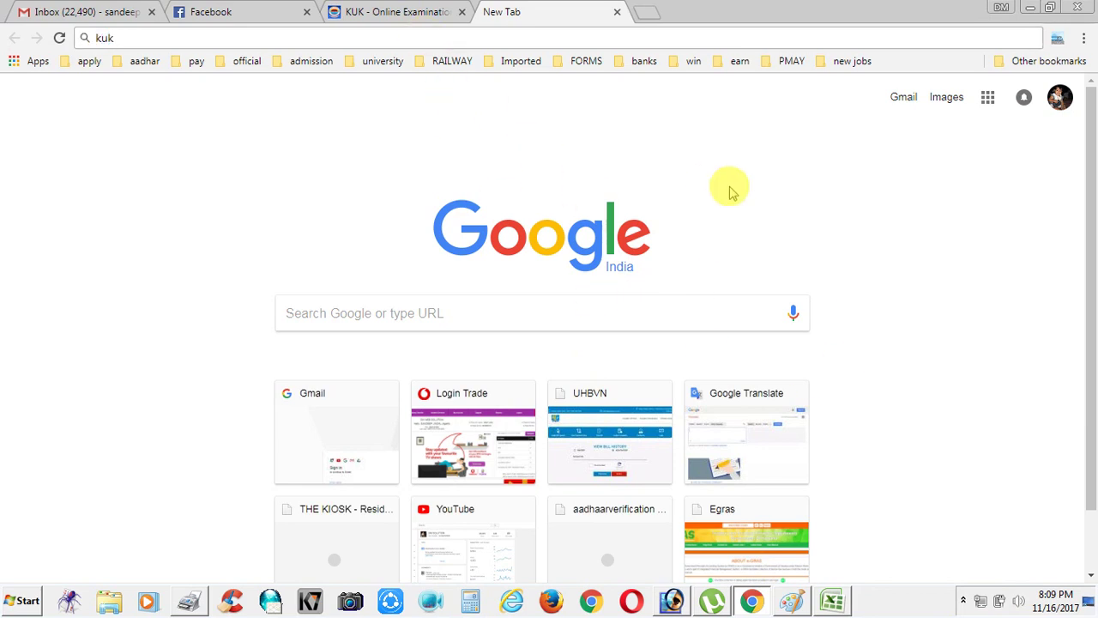
{"action": "type", "text": "on"}
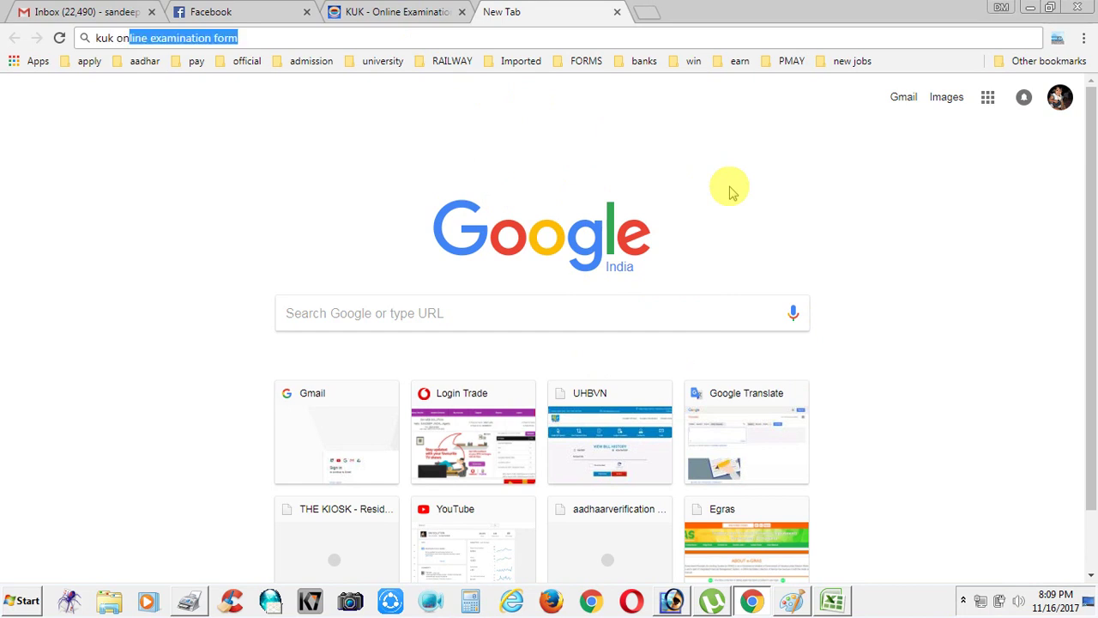
{"action": "key", "text": "Return"}
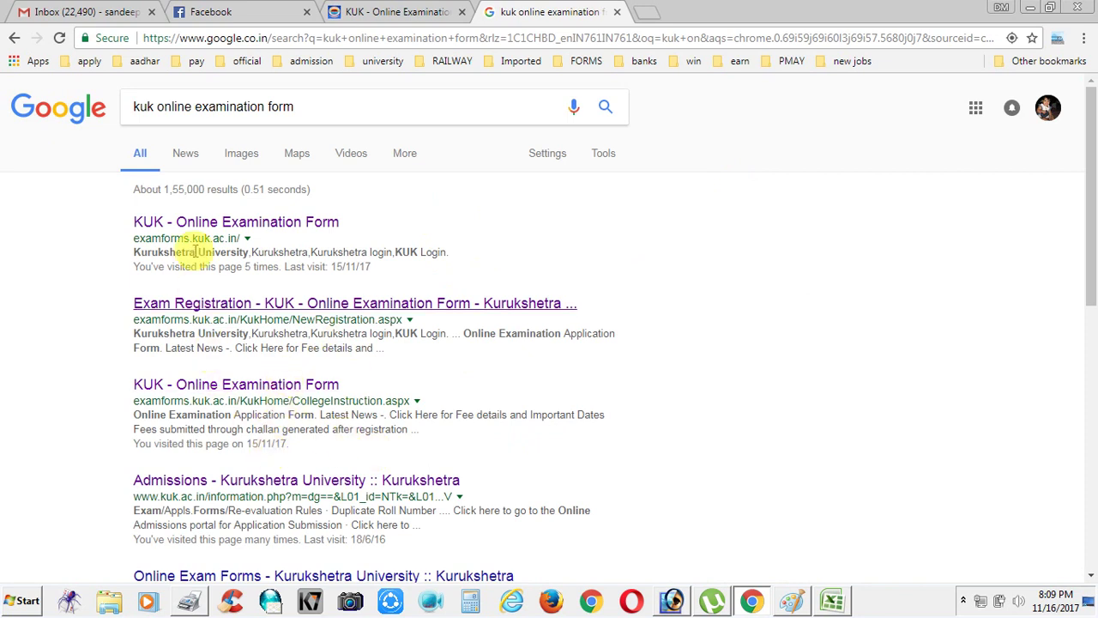
{"action": "left_click", "coordinate": [262, 223]}
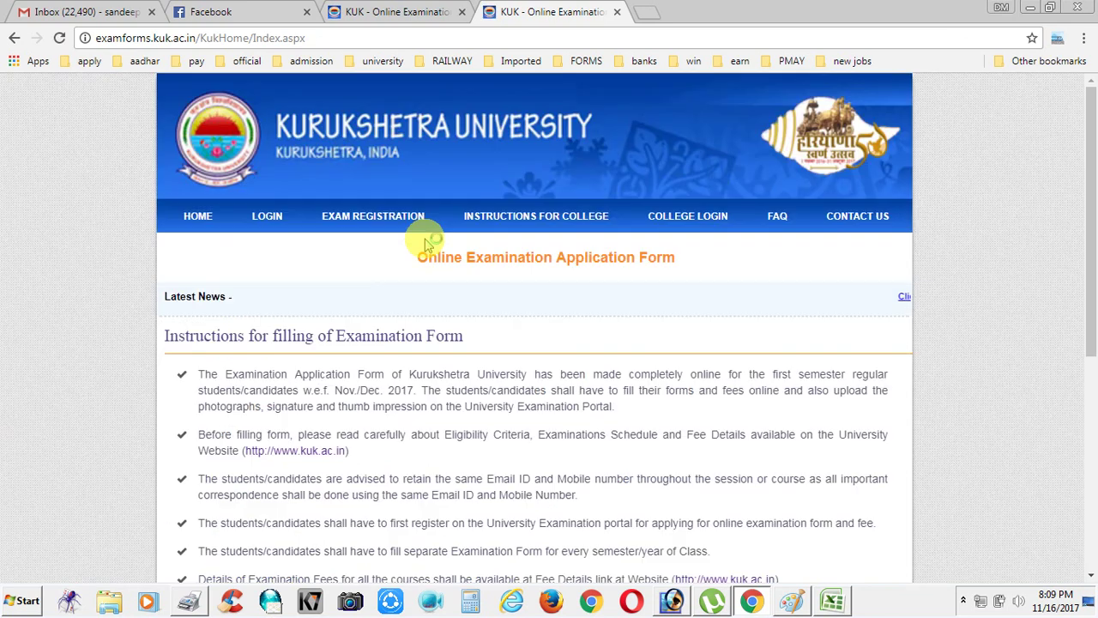
Open Exam Registration and look over the empty Student Registration form.
{"action": "scroll", "coordinate": [605, 367], "scroll_direction": "down", "scroll_amount": 5}
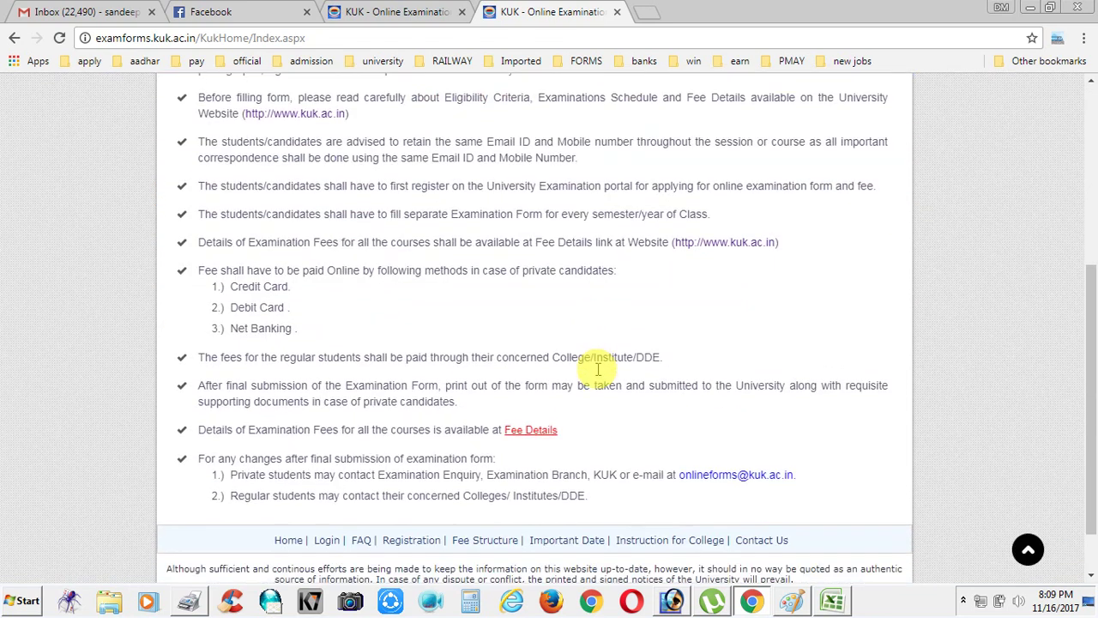
{"action": "scroll", "coordinate": [601, 369], "scroll_direction": "up", "scroll_amount": 5}
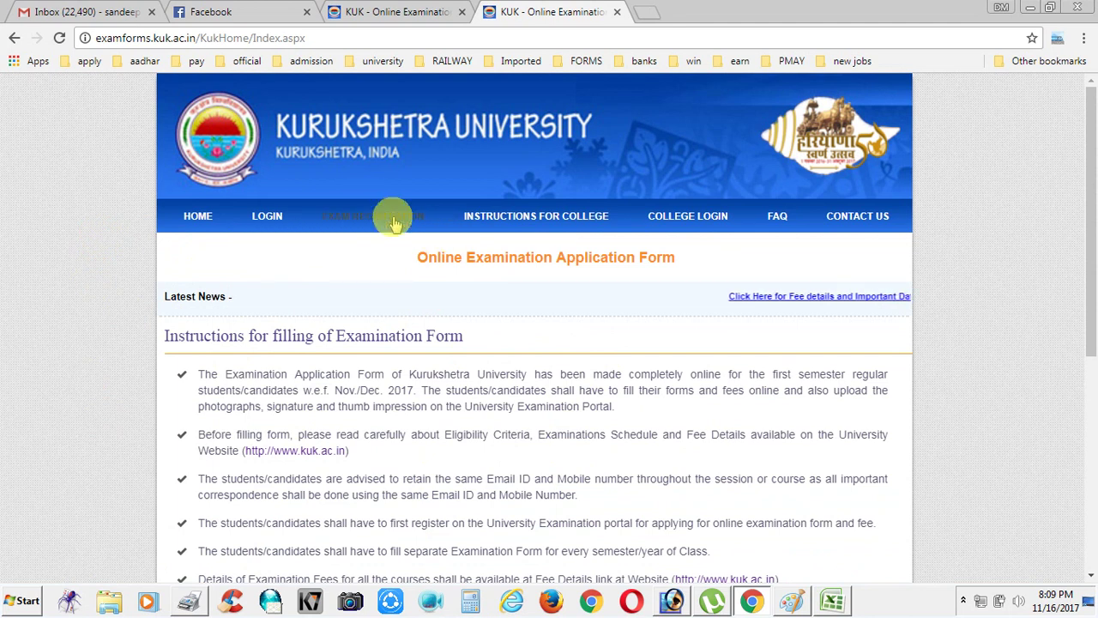
{"action": "left_click", "coordinate": [363, 220]}
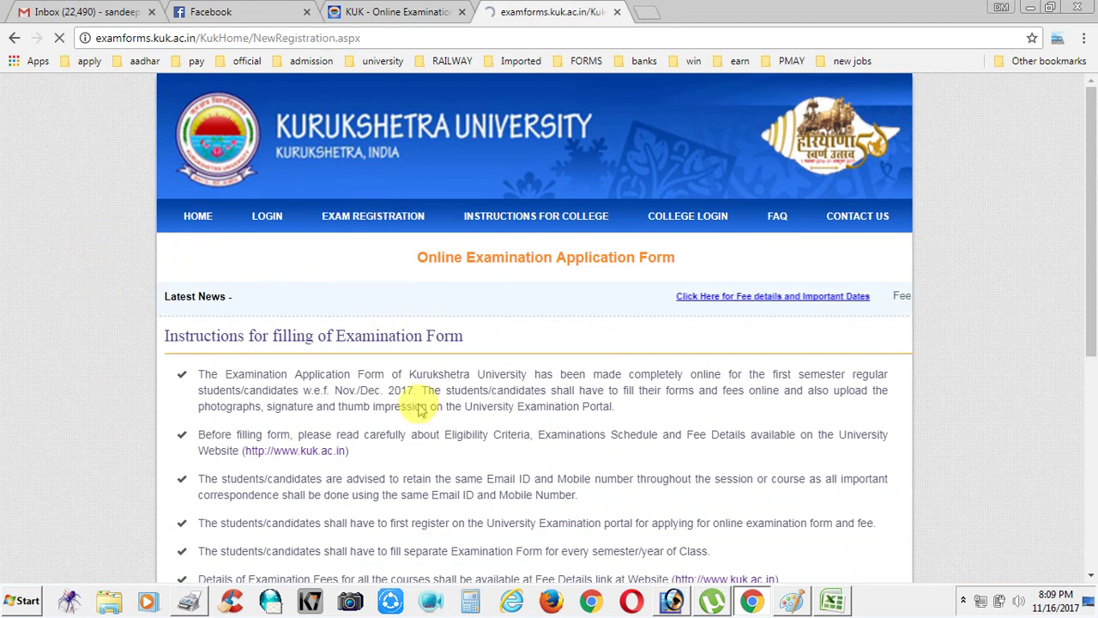
{"action": "scroll", "coordinate": [622, 412], "scroll_direction": "down", "scroll_amount": 5}
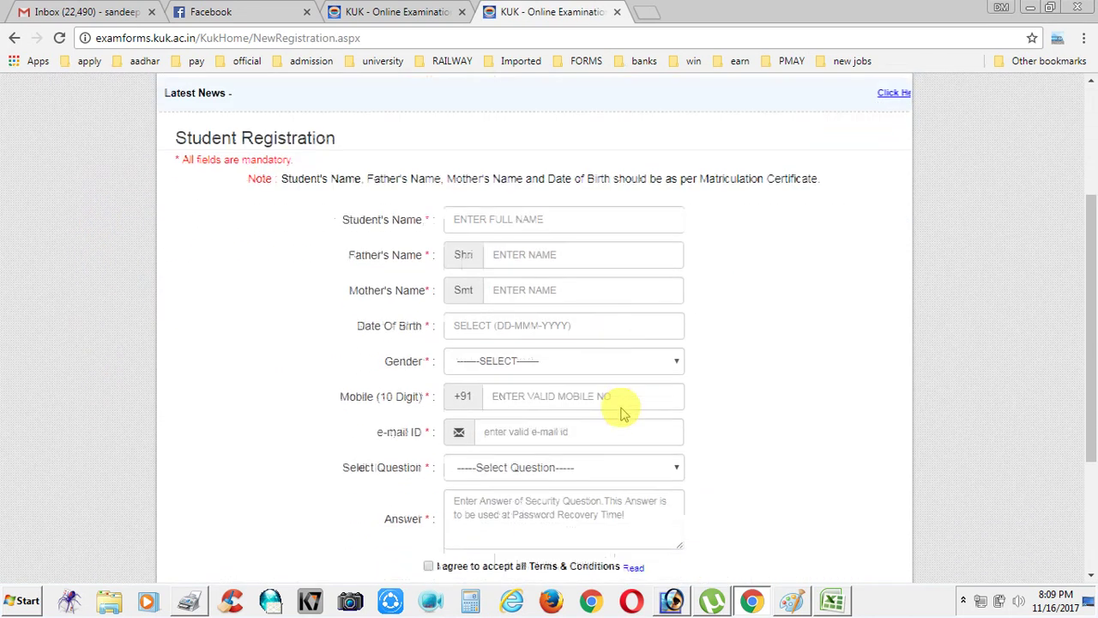
{"action": "scroll", "coordinate": [622, 412], "scroll_direction": "up", "scroll_amount": 2}
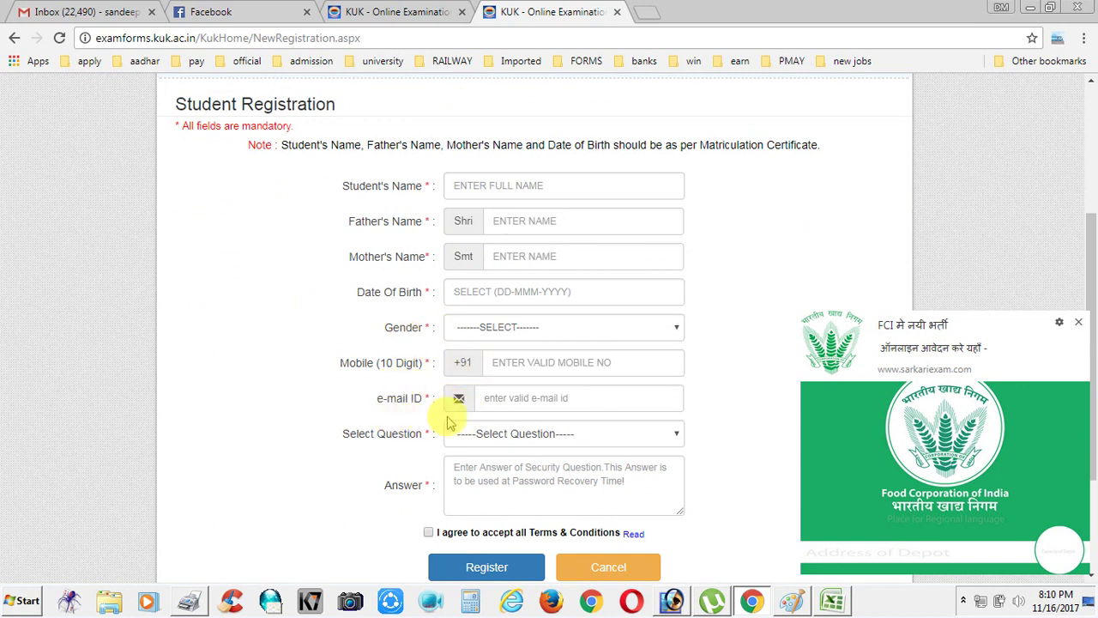
{"action": "scroll", "coordinate": [460, 422], "scroll_direction": "down", "scroll_amount": 1}
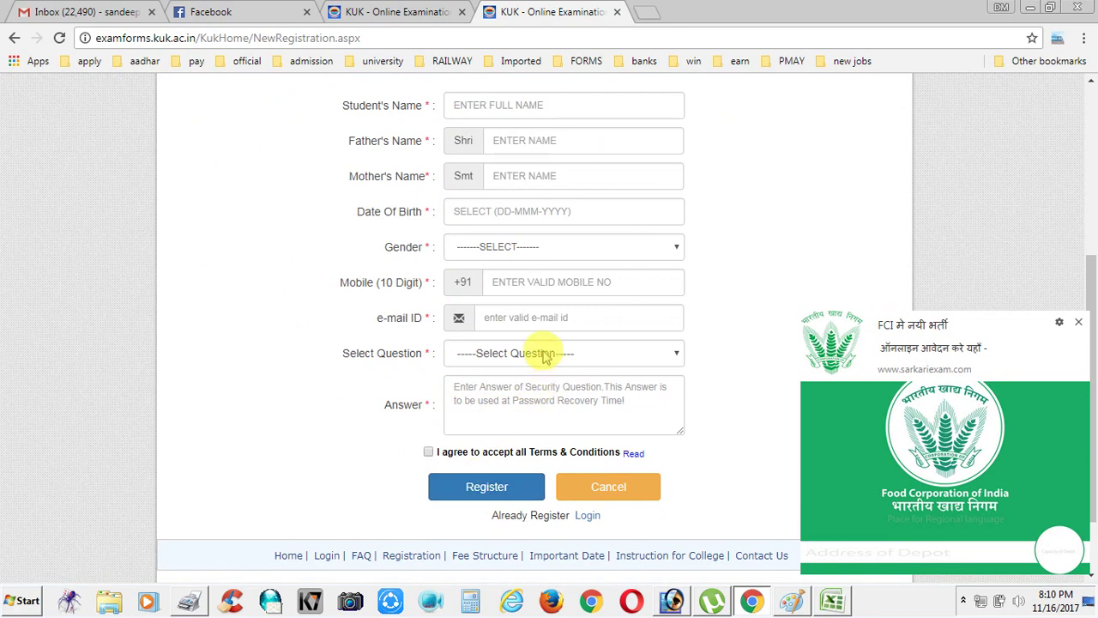
{"action": "scroll", "coordinate": [540, 354], "scroll_direction": "up", "scroll_amount": 1}
Dismiss the job advertisement popup and go to the Already Register Login page.
{"action": "left_click", "coordinate": [1079, 321]}
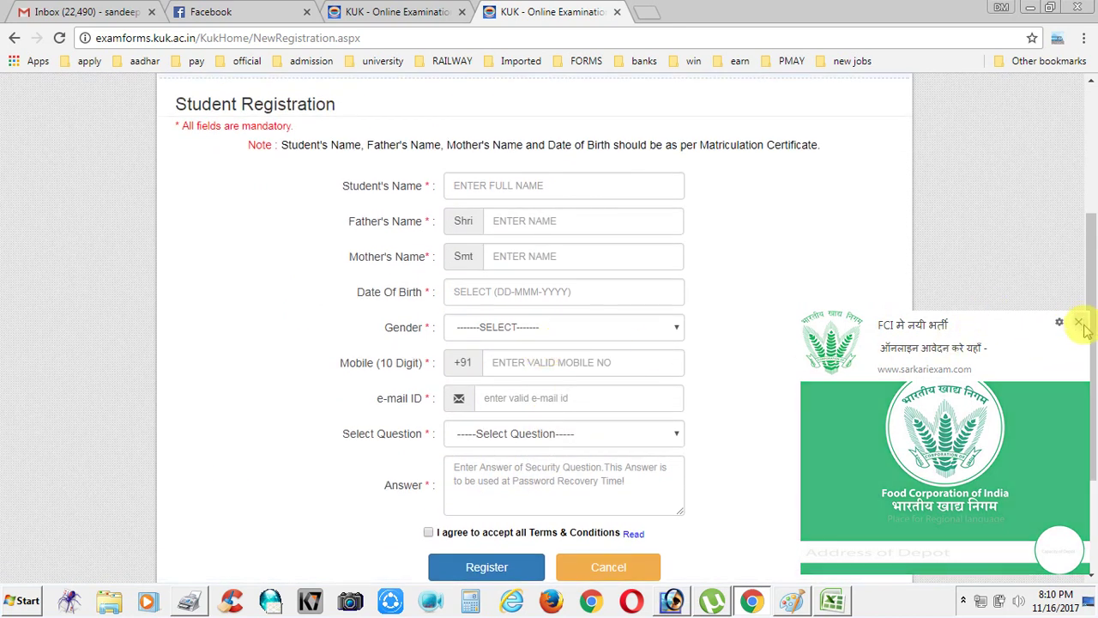
{"action": "scroll", "coordinate": [775, 352], "scroll_direction": "down", "scroll_amount": 1}
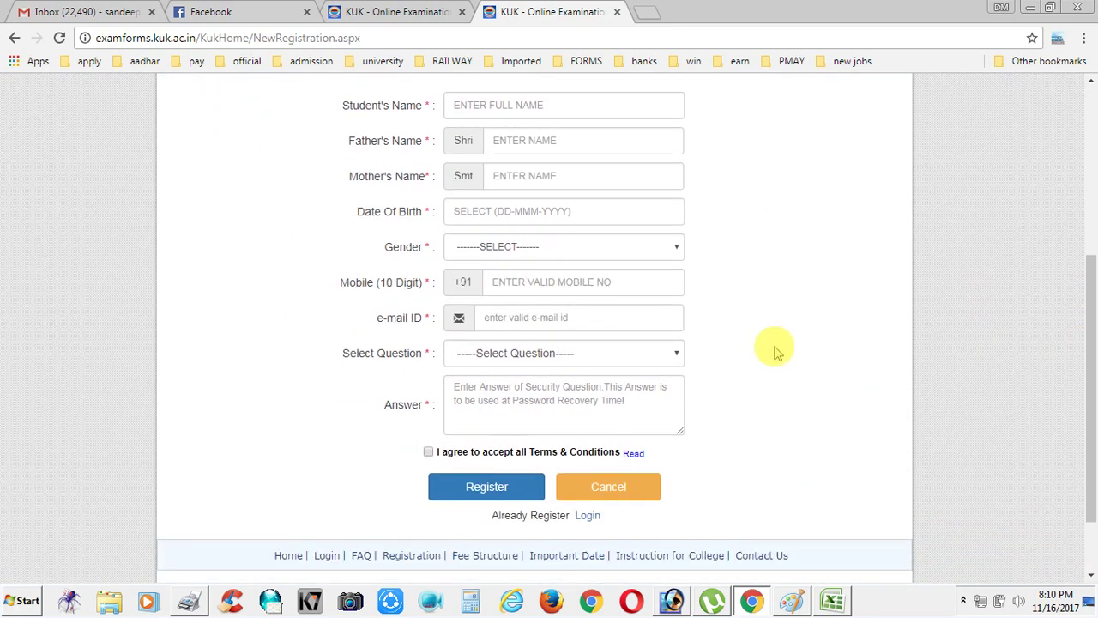
{"action": "left_click", "coordinate": [592, 517]}
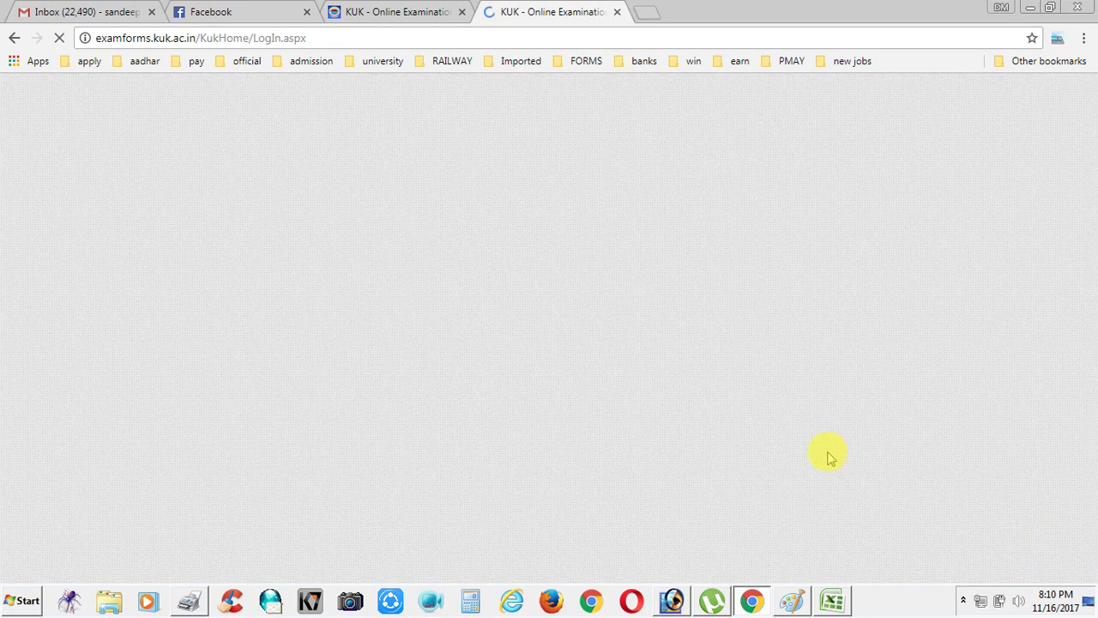
Submit a login with the saved e-mail, a password and captcha 35442; it is rejected.
{"action": "scroll", "coordinate": [519, 406], "scroll_direction": "down", "scroll_amount": 2}
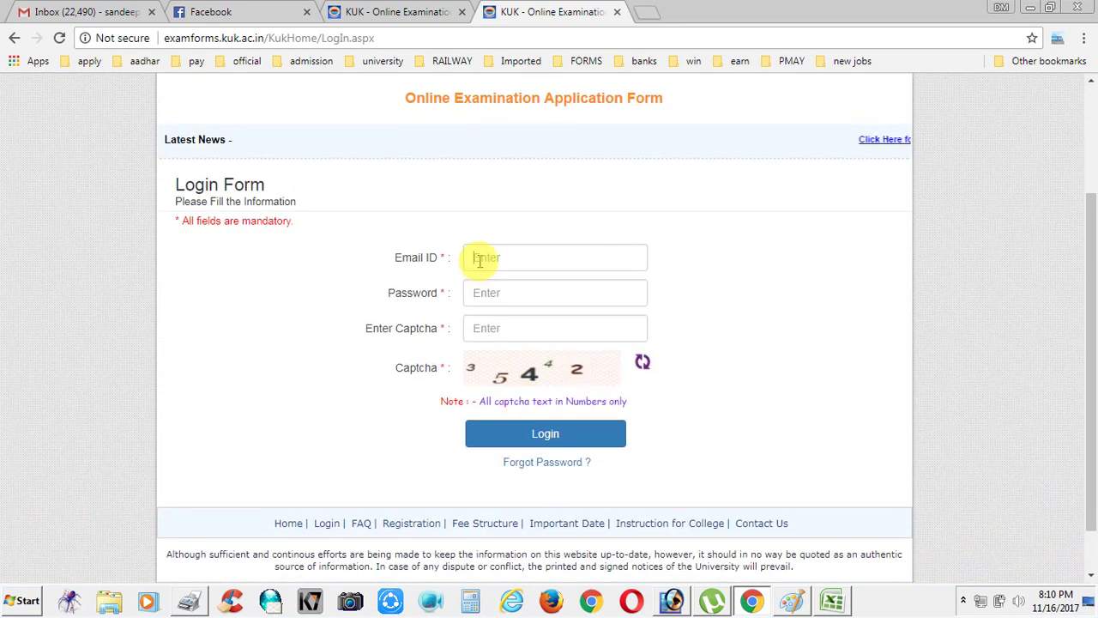
{"action": "left_click", "coordinate": [483, 256]}
{"action": "type", "text": "san"}
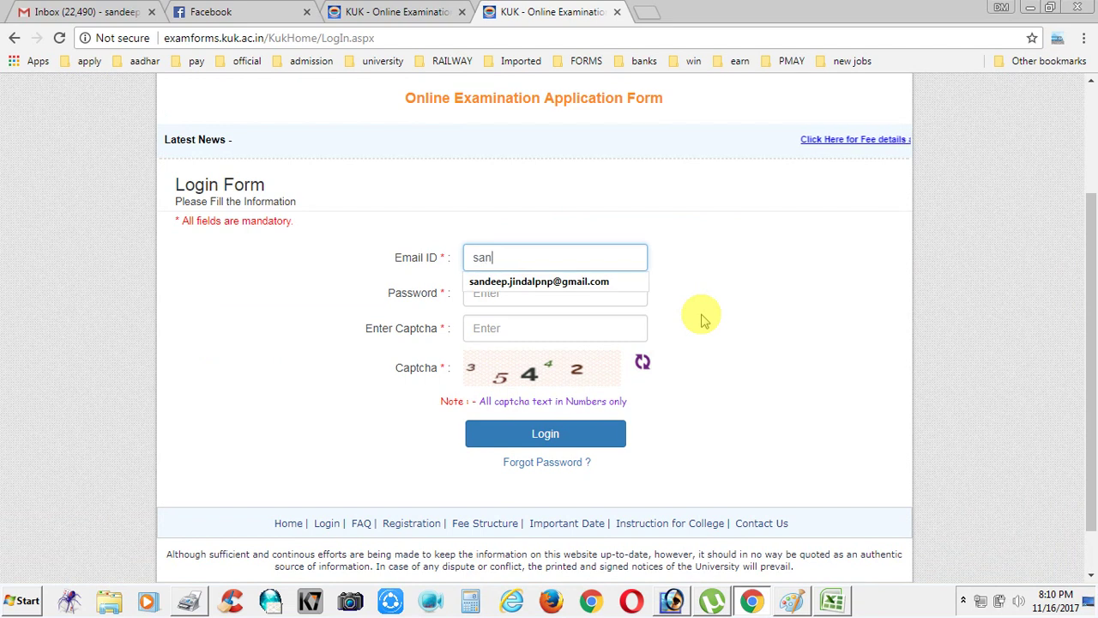
{"action": "key", "text": "Down"}
{"action": "key", "text": "Tab"}
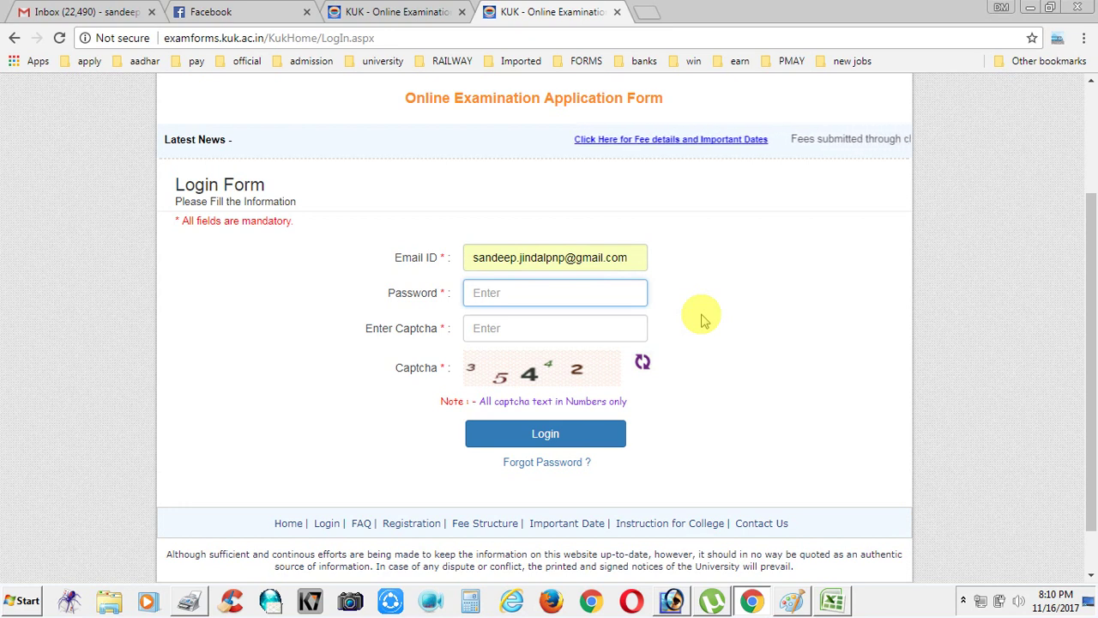
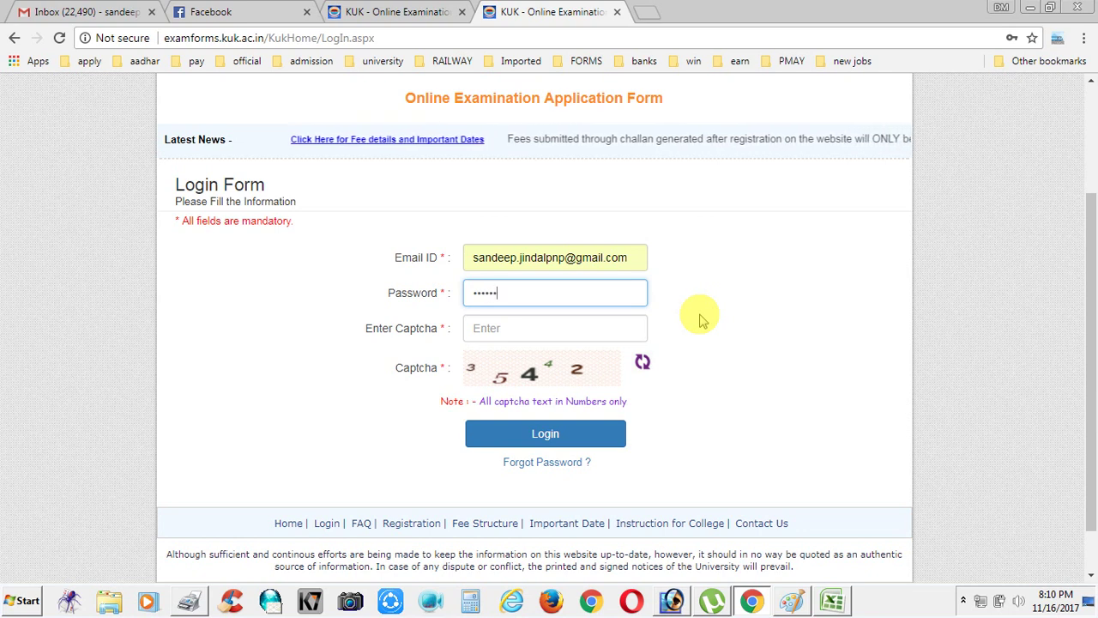
{"action": "left_click", "coordinate": [578, 328]}
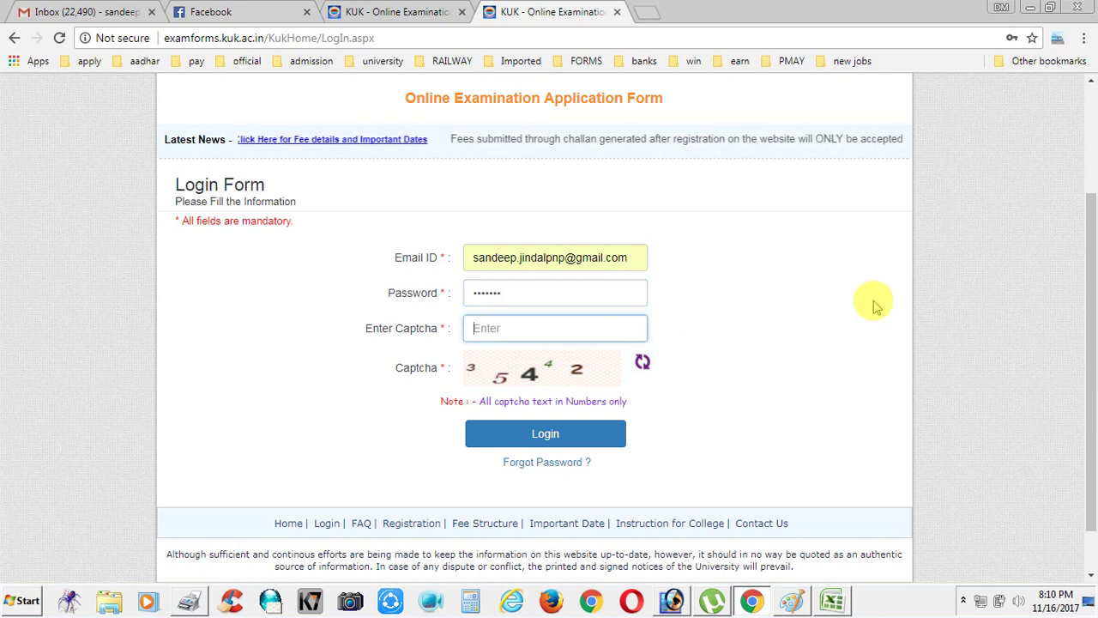
{"action": "type", "text": "35442"}
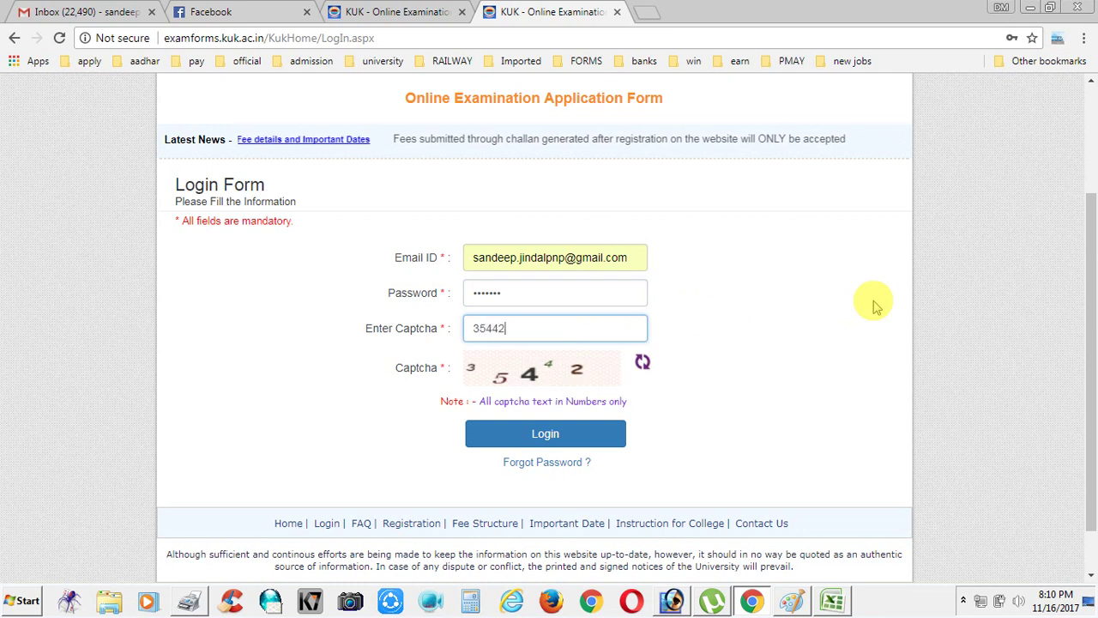
{"action": "left_click", "coordinate": [544, 435]}
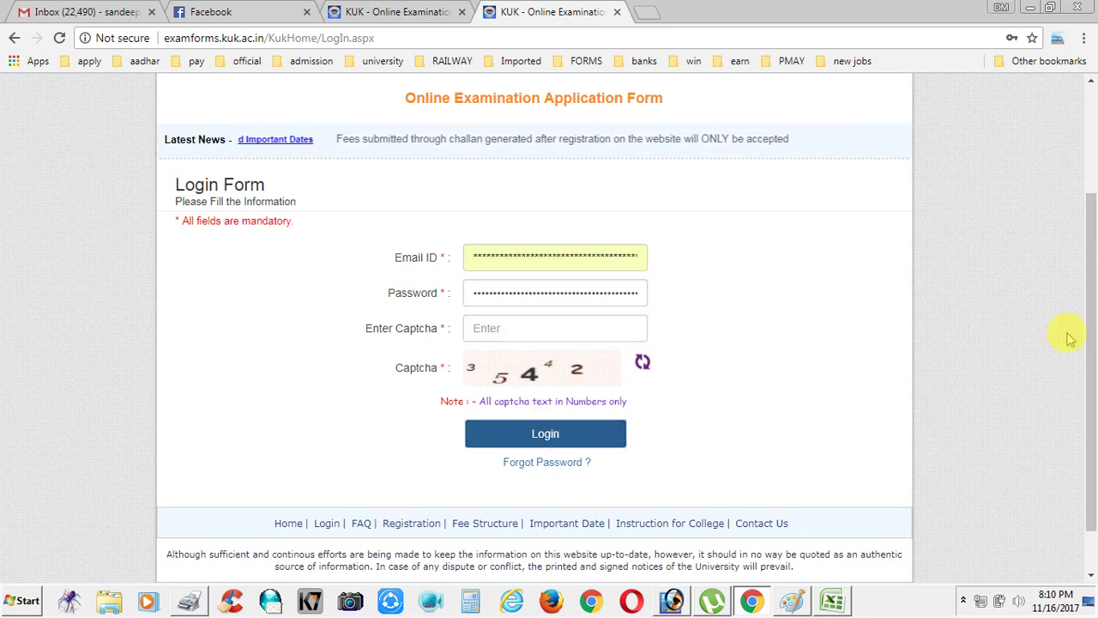
Retry the login with the saved e-mail, a password and captcha 39788.
{"action": "left_click", "coordinate": [519, 257]}
{"action": "type", "text": "SA"}
{"action": "left_click", "coordinate": [563, 282]}
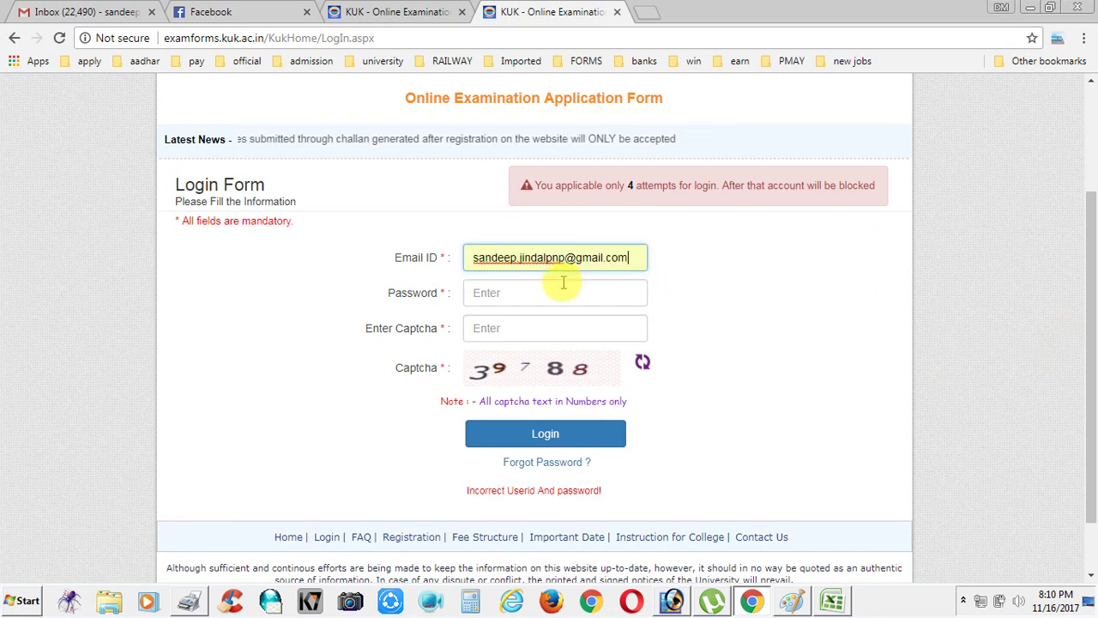
{"action": "left_click", "coordinate": [535, 293]}
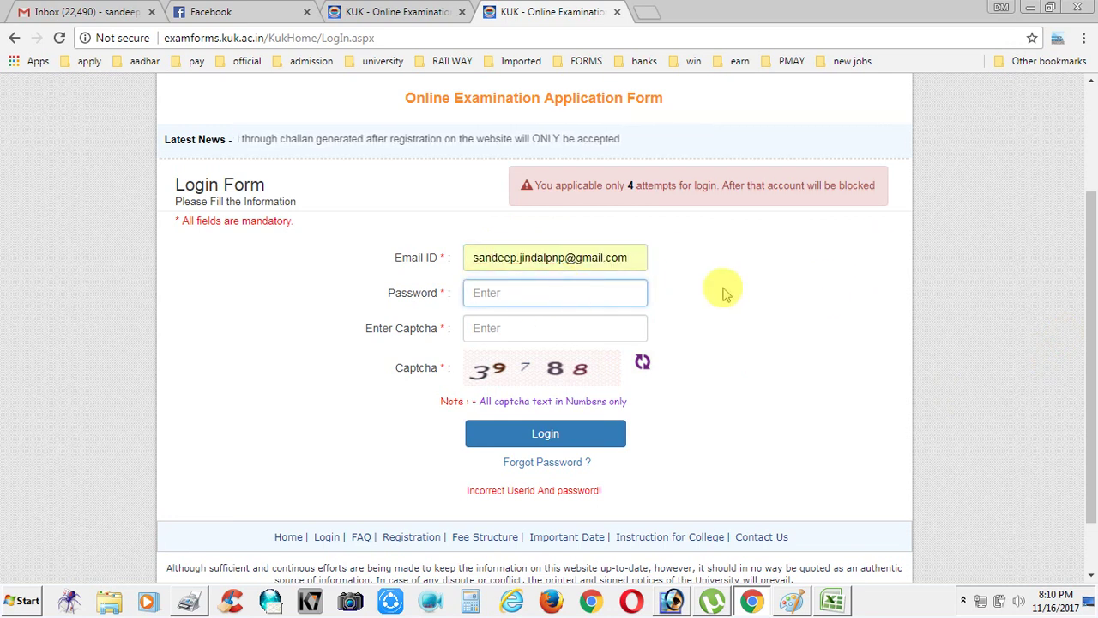
{"action": "type", "text": "••"}
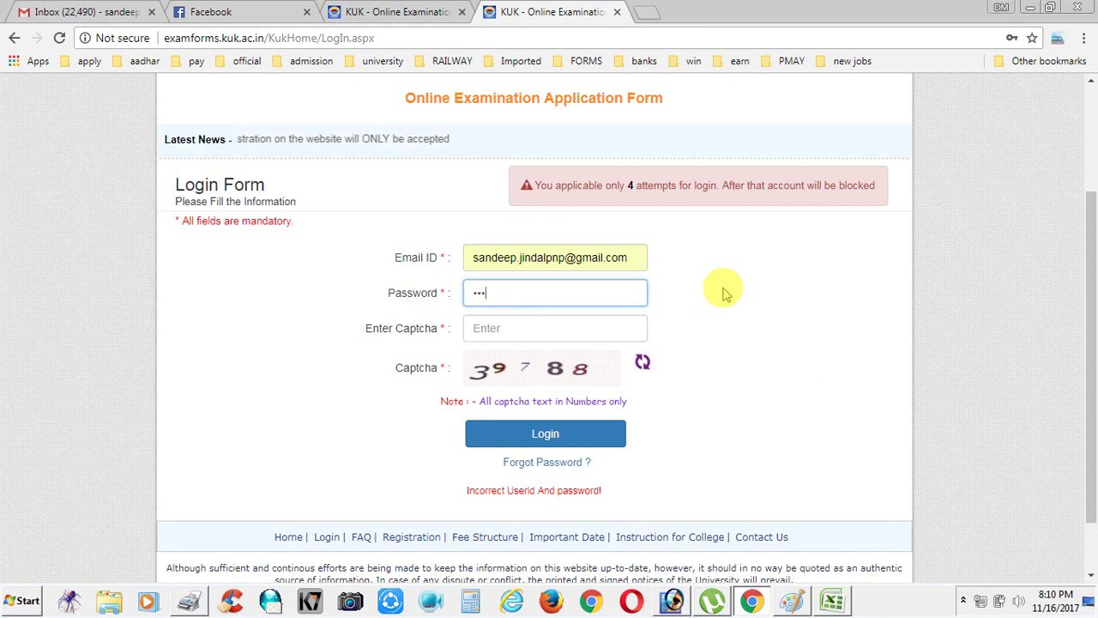
{"action": "type", "text": "••"}
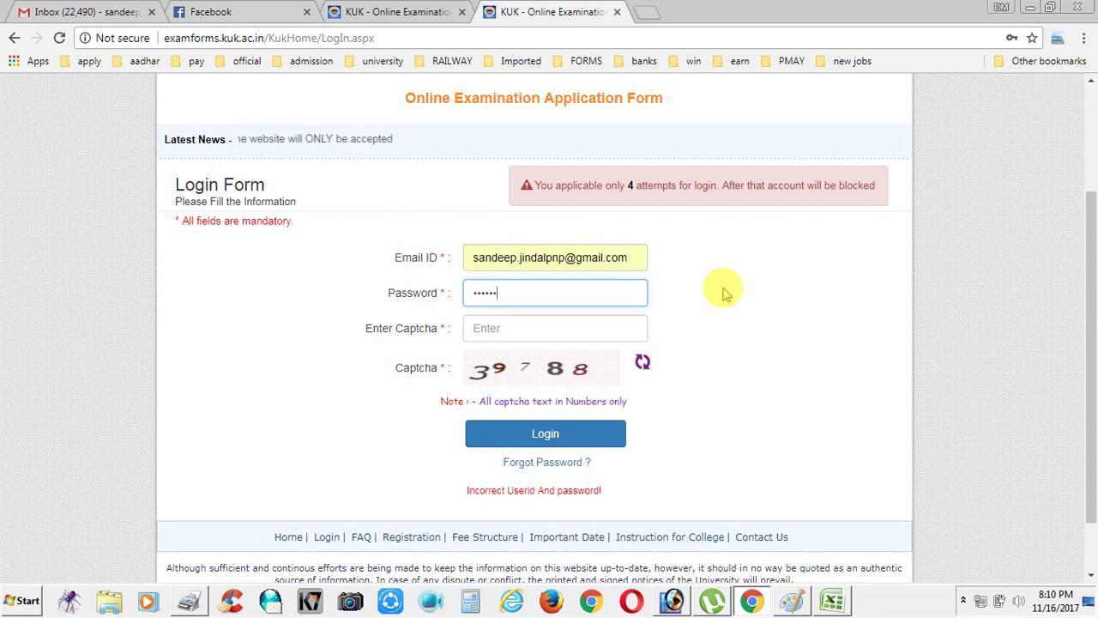
{"action": "key", "text": "Tab"}
{"action": "type", "text": "39788"}
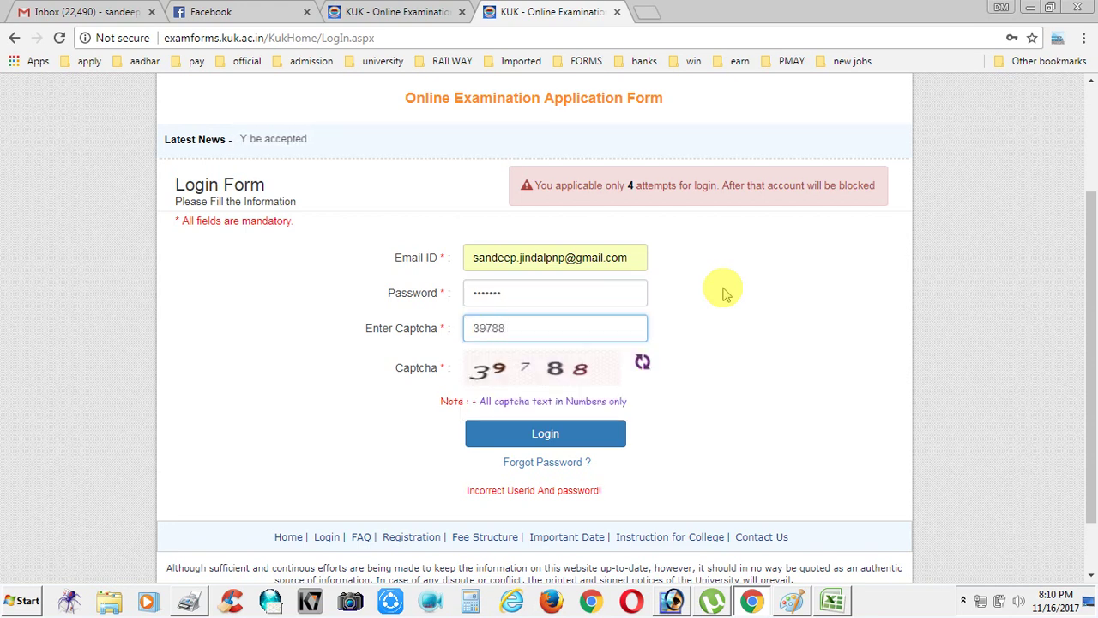
{"action": "left_click", "coordinate": [546, 433]}
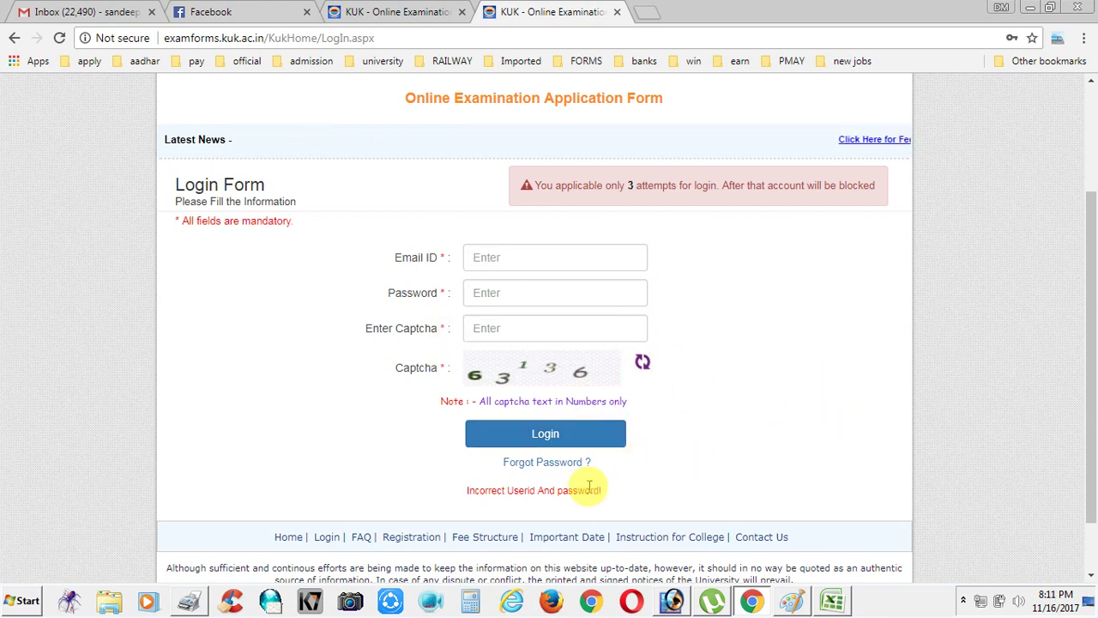
Log in with the saved e-mail, the account password and captcha 63136.
{"action": "left_click", "coordinate": [493, 258]}
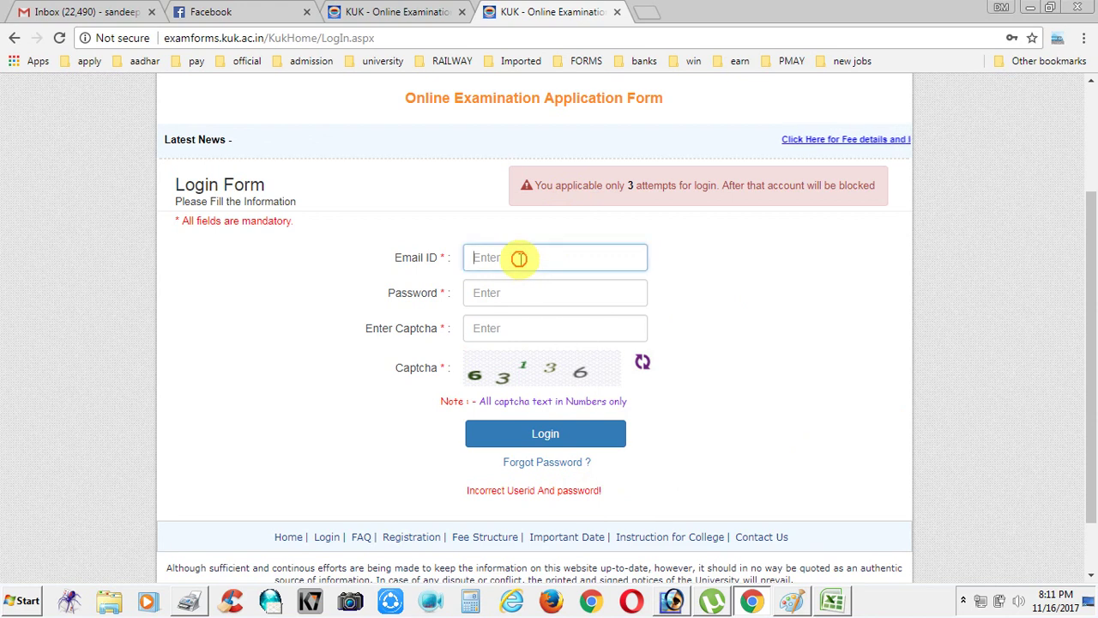
{"action": "left_click", "coordinate": [516, 300]}
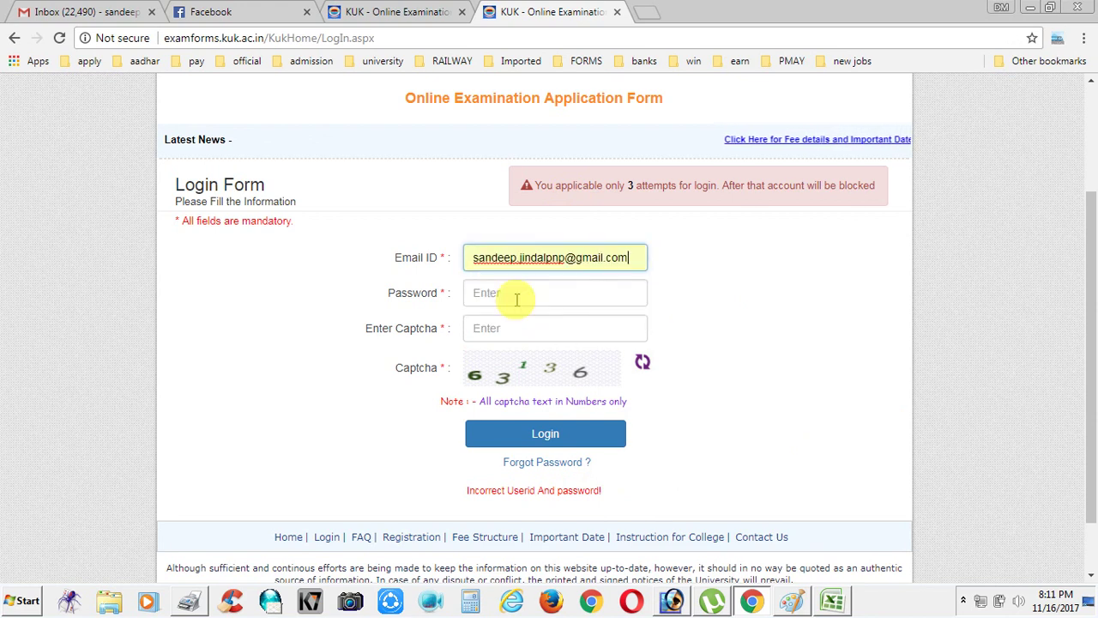
{"action": "left_click", "coordinate": [545, 293]}
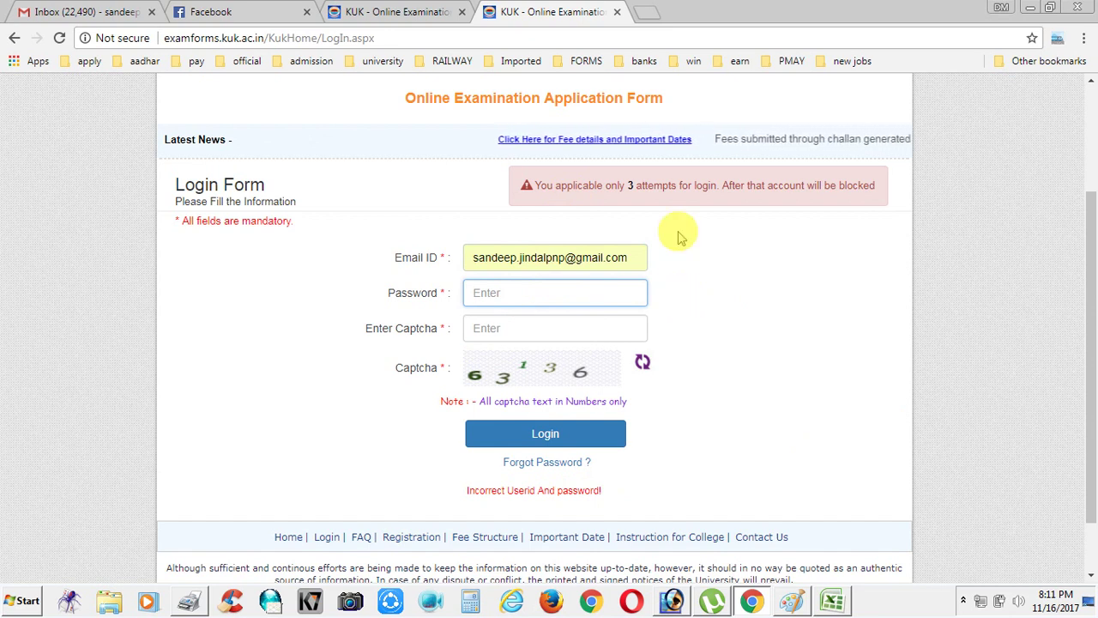
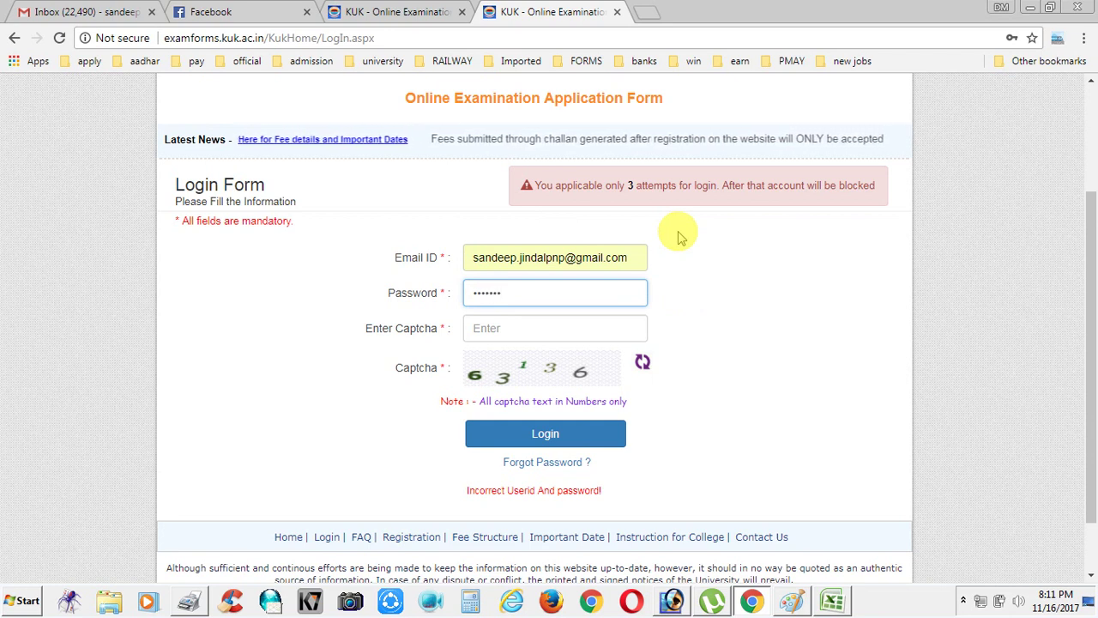
{"action": "left_click", "coordinate": [532, 327]}
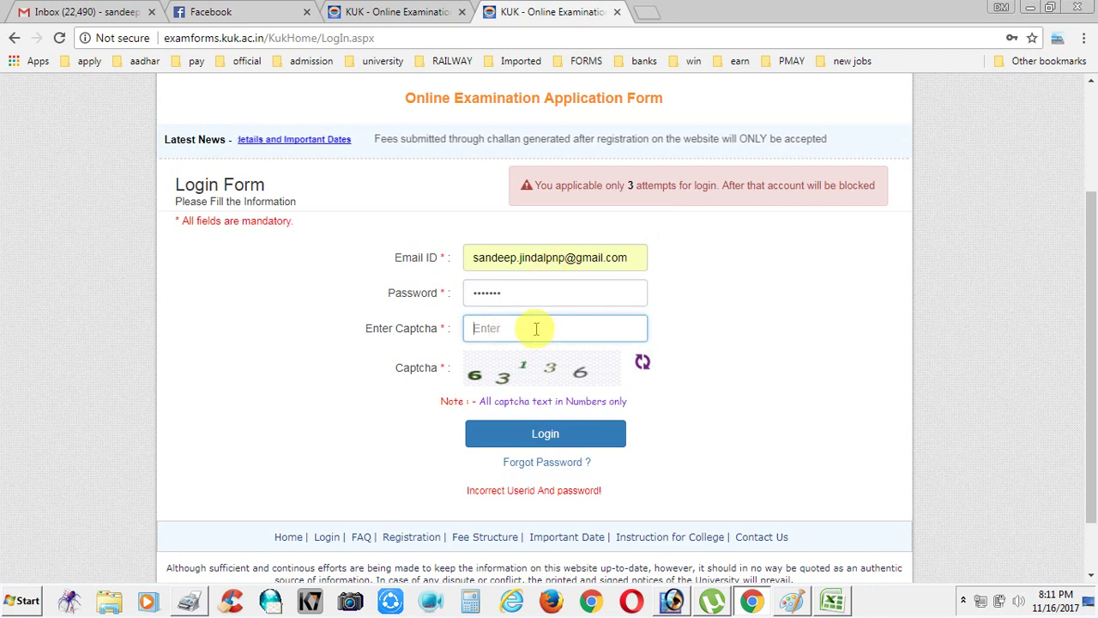
{"action": "type", "text": "63136"}
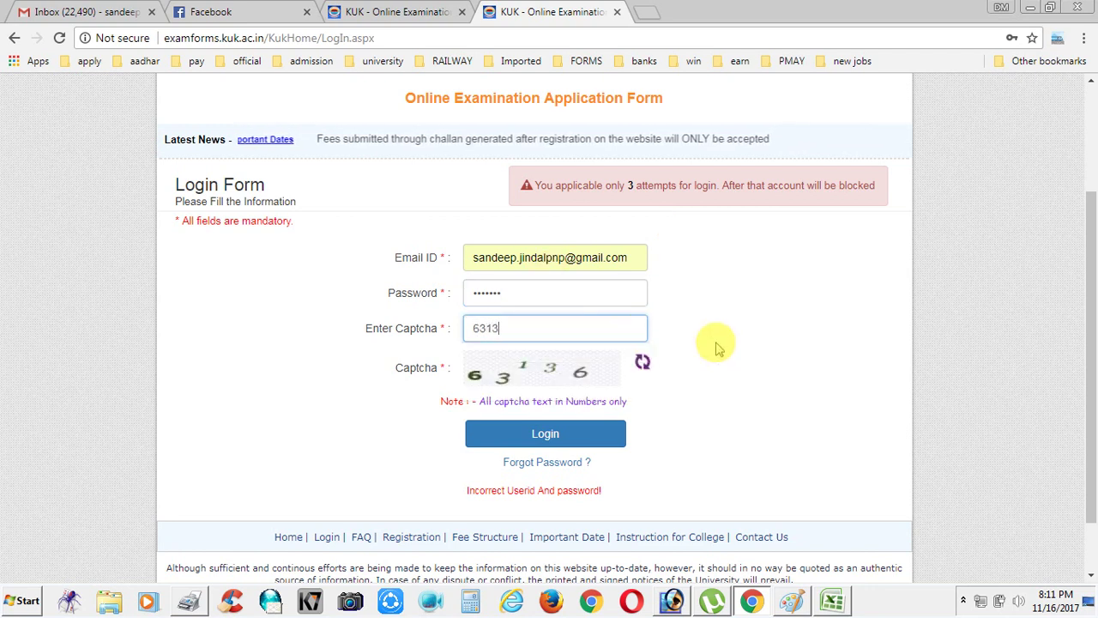
{"action": "left_click", "coordinate": [599, 432]}
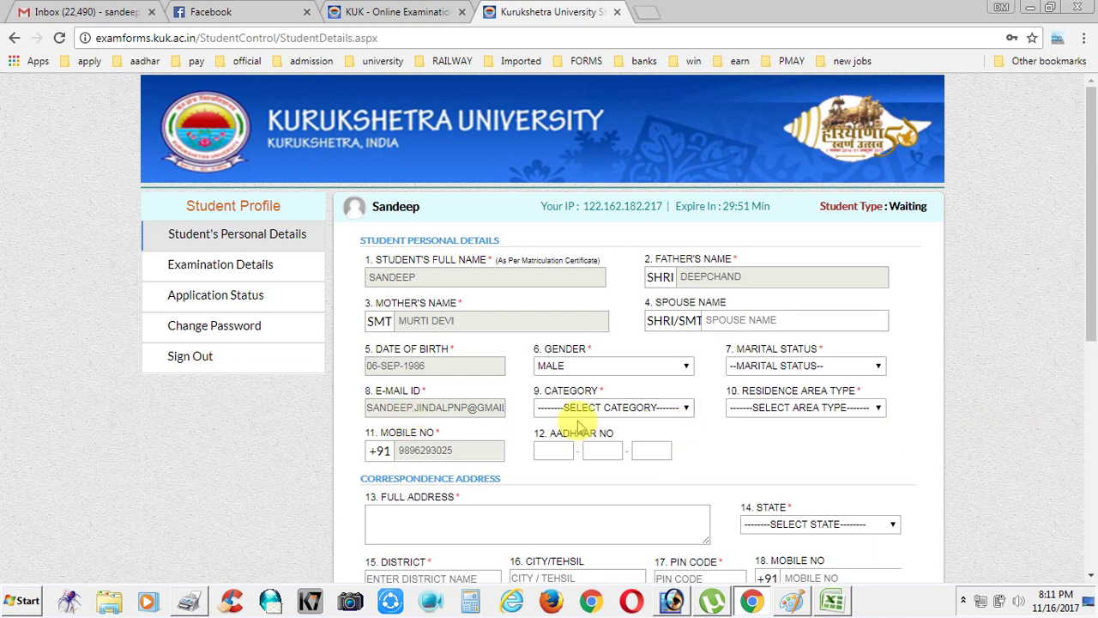
Set marital status to SINGLE, category to GENERAL and area to URBAN.
{"action": "scroll", "coordinate": [571, 335], "scroll_direction": "down", "scroll_amount": 3}
{"action": "scroll", "coordinate": [575, 336], "scroll_direction": "up", "scroll_amount": 2}
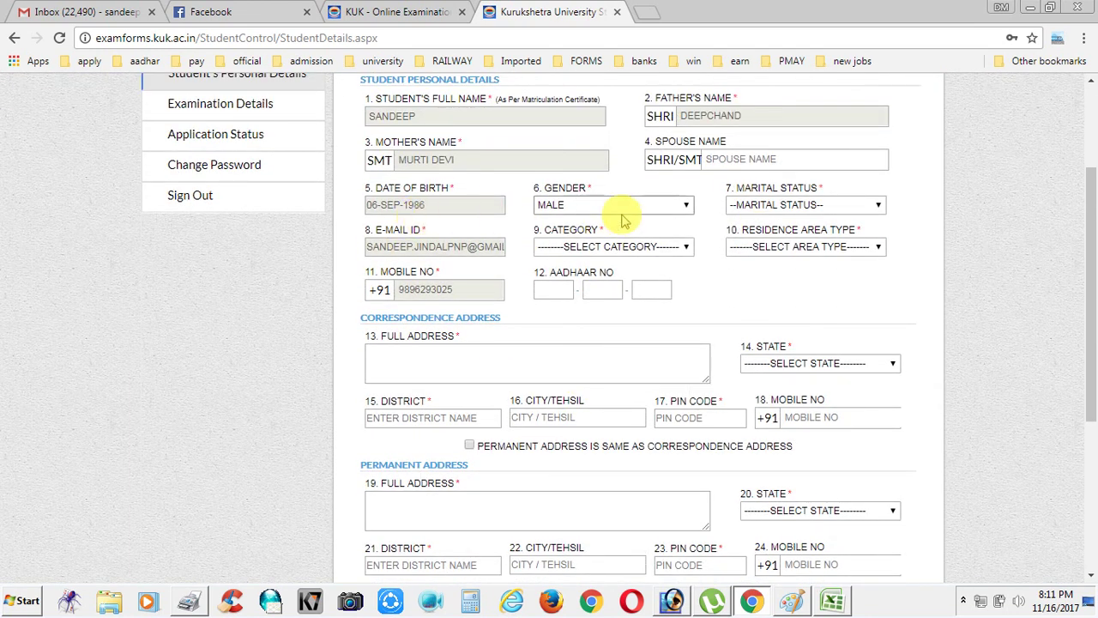
{"action": "left_click", "coordinate": [798, 208]}
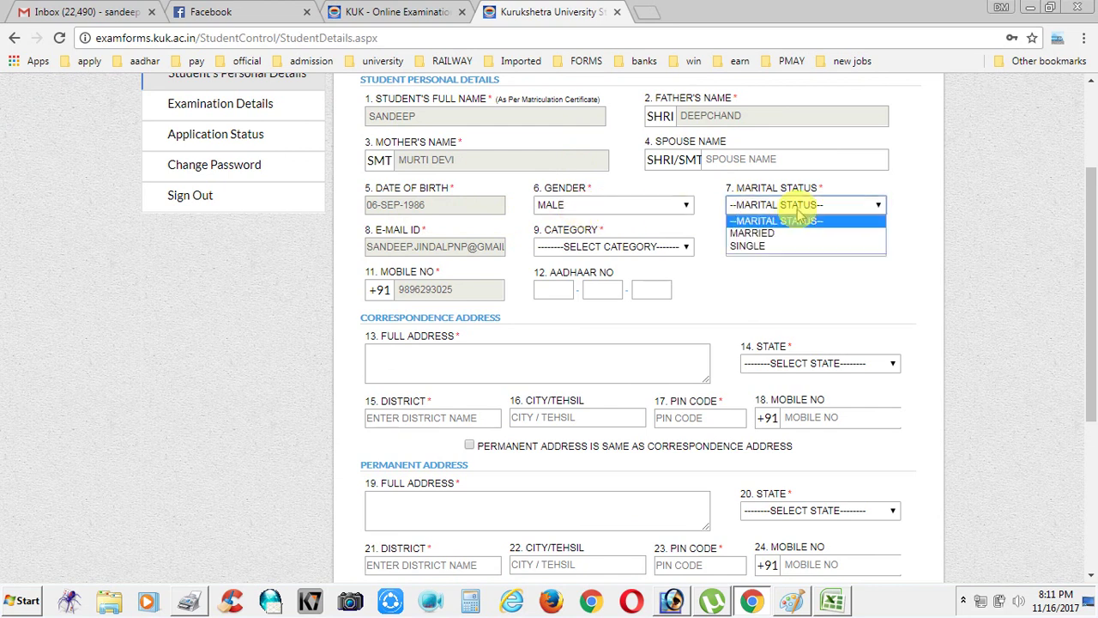
{"action": "left_click", "coordinate": [760, 246]}
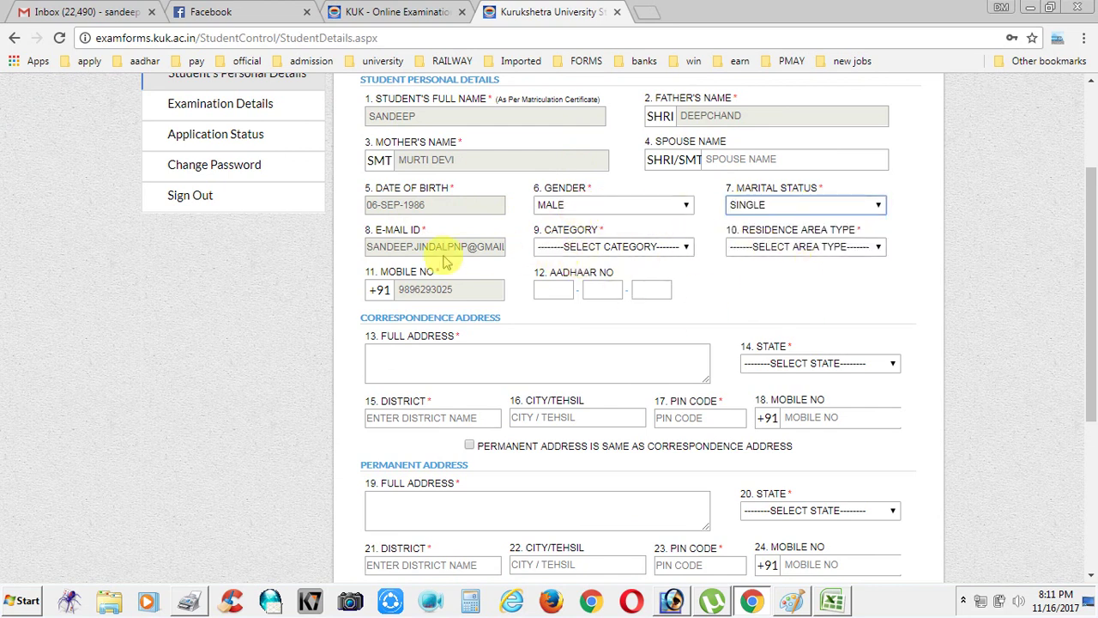
{"action": "left_click", "coordinate": [581, 246]}
{"action": "left_click", "coordinate": [562, 277]}
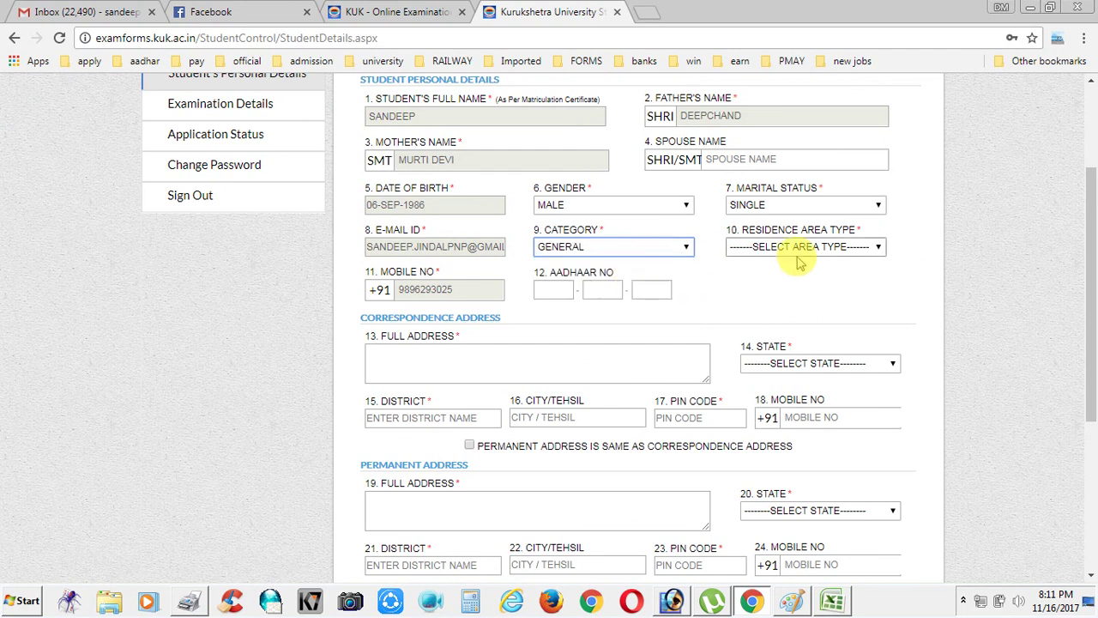
{"action": "left_click", "coordinate": [767, 247]}
{"action": "left_click", "coordinate": [745, 286]}
Enter the correspondence address PANIPAT, state HARYANA and district PANIPAT.
{"action": "scroll", "coordinate": [571, 210], "scroll_direction": "down", "scroll_amount": 1}
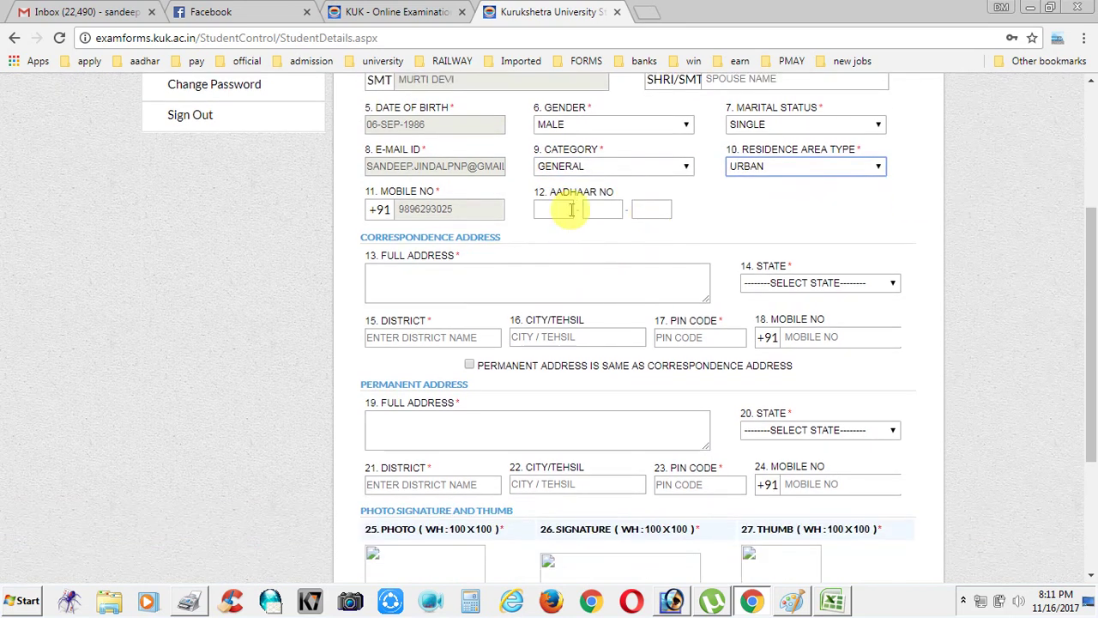
{"action": "left_click", "coordinate": [557, 209]}
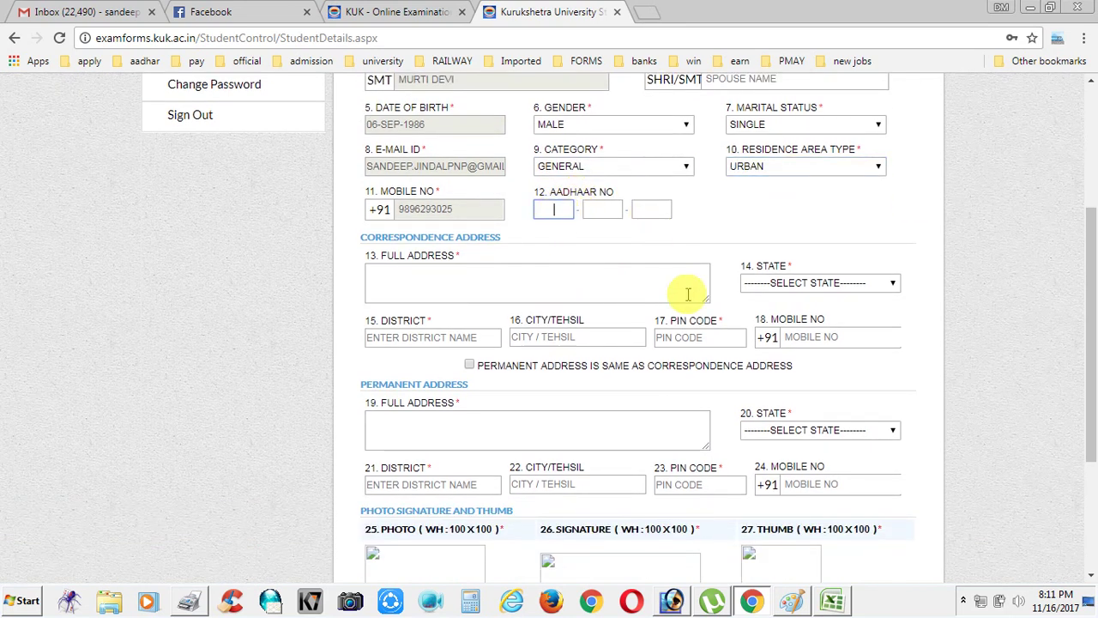
{"action": "scroll", "coordinate": [601, 292], "scroll_direction": "down", "scroll_amount": 1}
{"action": "left_click", "coordinate": [392, 202]}
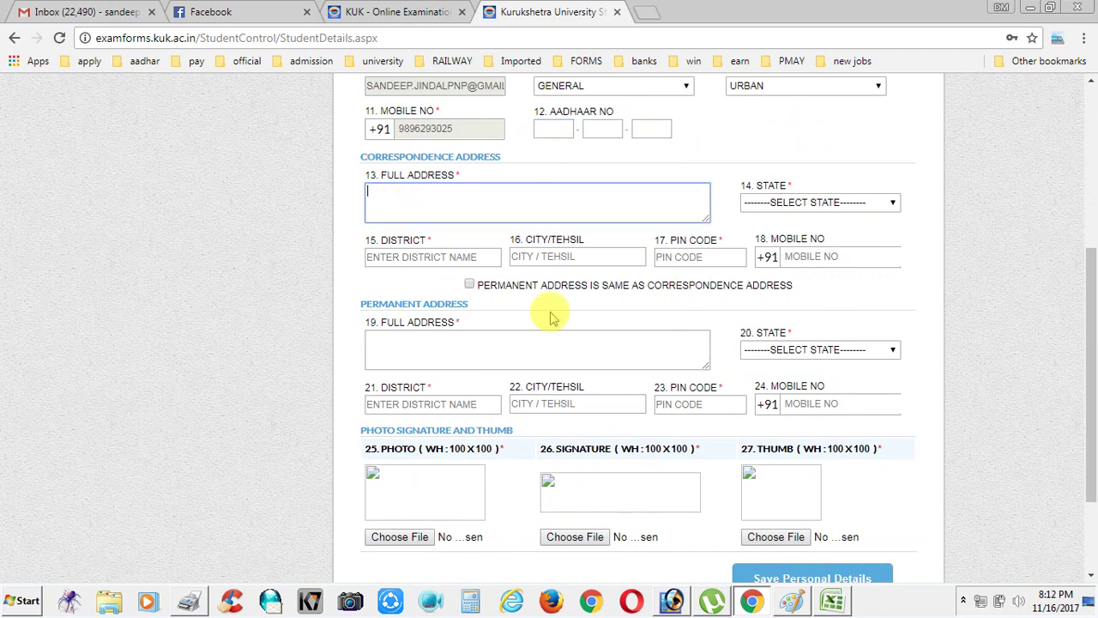
{"action": "type", "text": "PANIPAT"}
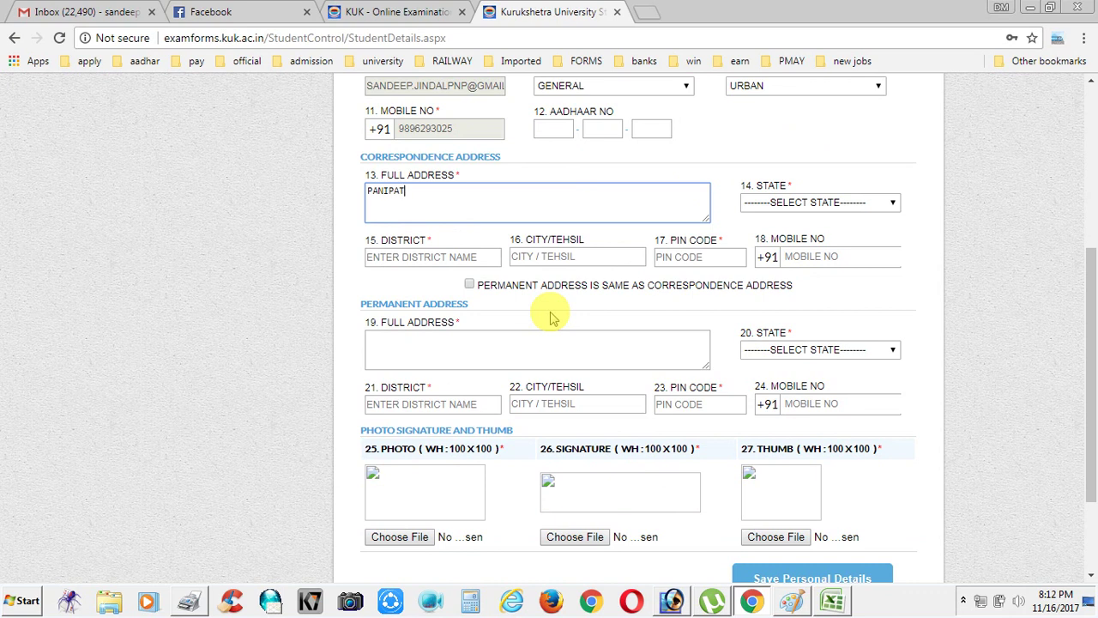
{"action": "key", "text": "Tab"}
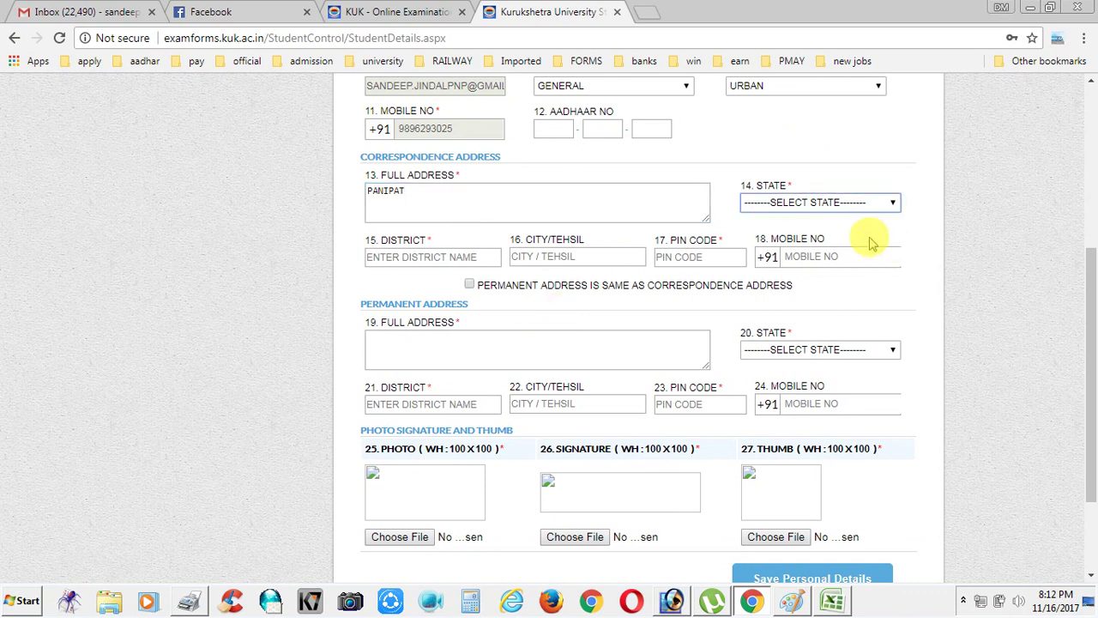
{"action": "key", "text": "h"}
{"action": "key", "text": "Tab"}
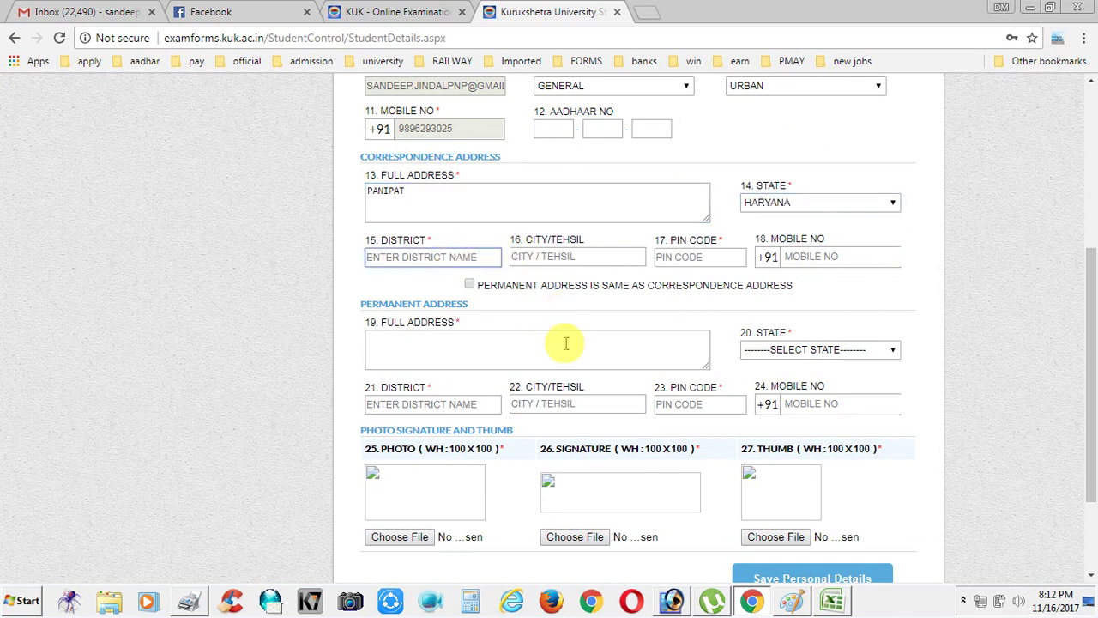
{"action": "type", "text": "PANIPAT"}
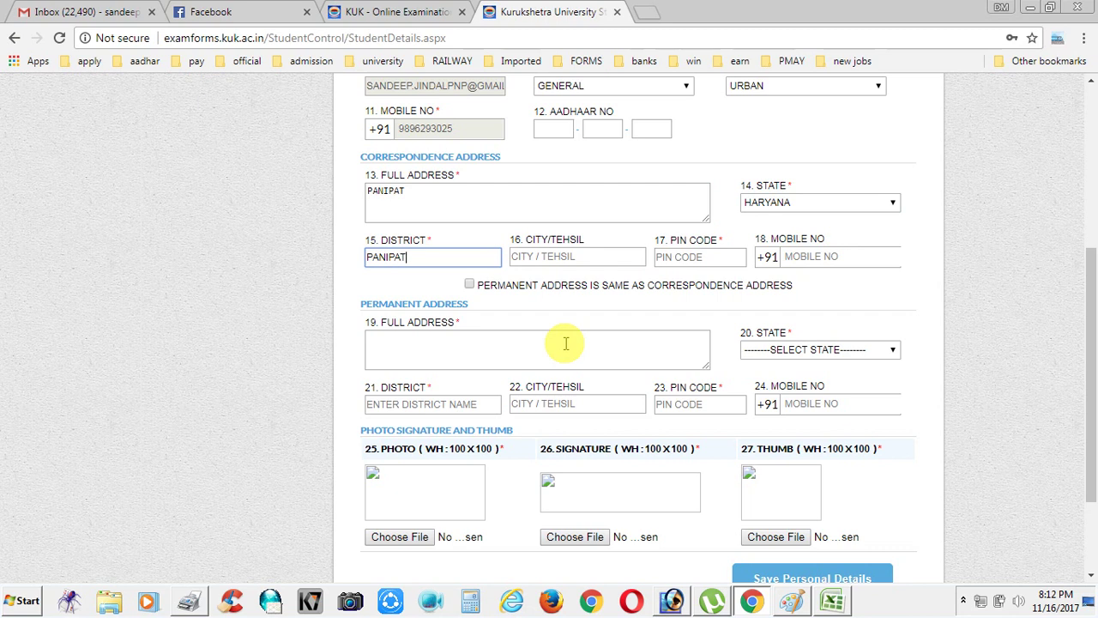
{"action": "key", "text": "Tab"}
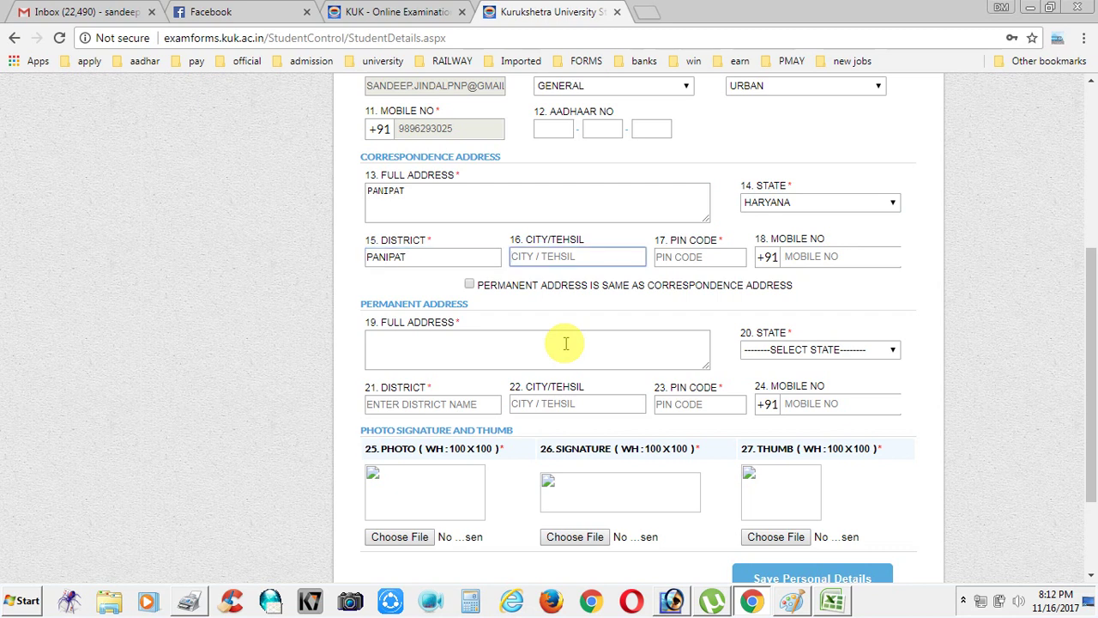
Mark the permanent address as the same as the correspondence address.
{"action": "left_click", "coordinate": [470, 284]}
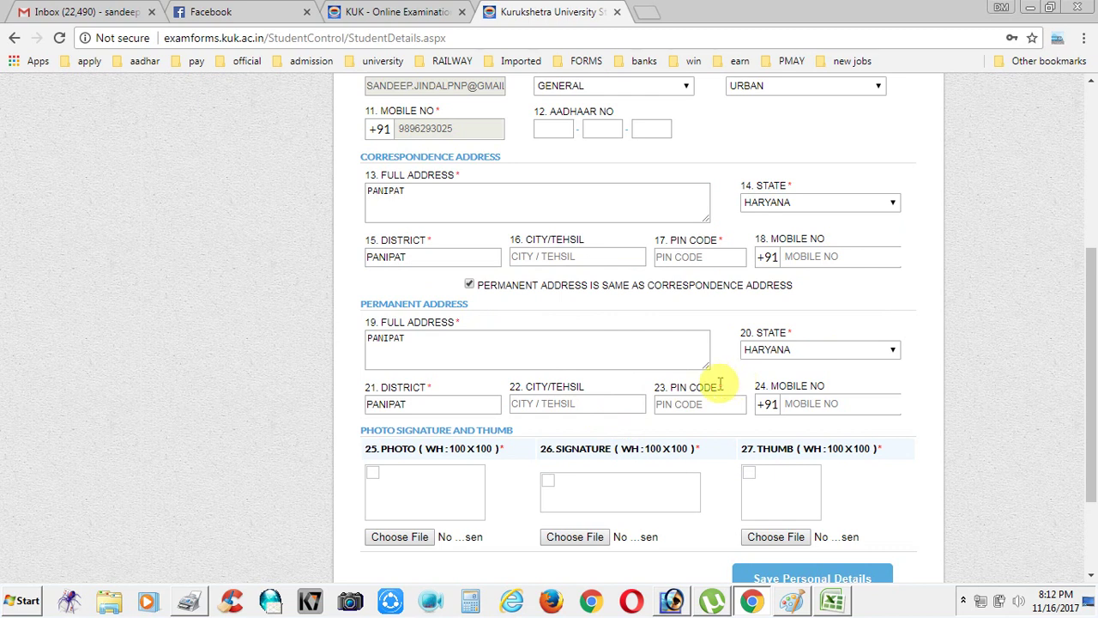
{"action": "scroll", "coordinate": [560, 317], "scroll_direction": "down", "scroll_amount": 1}
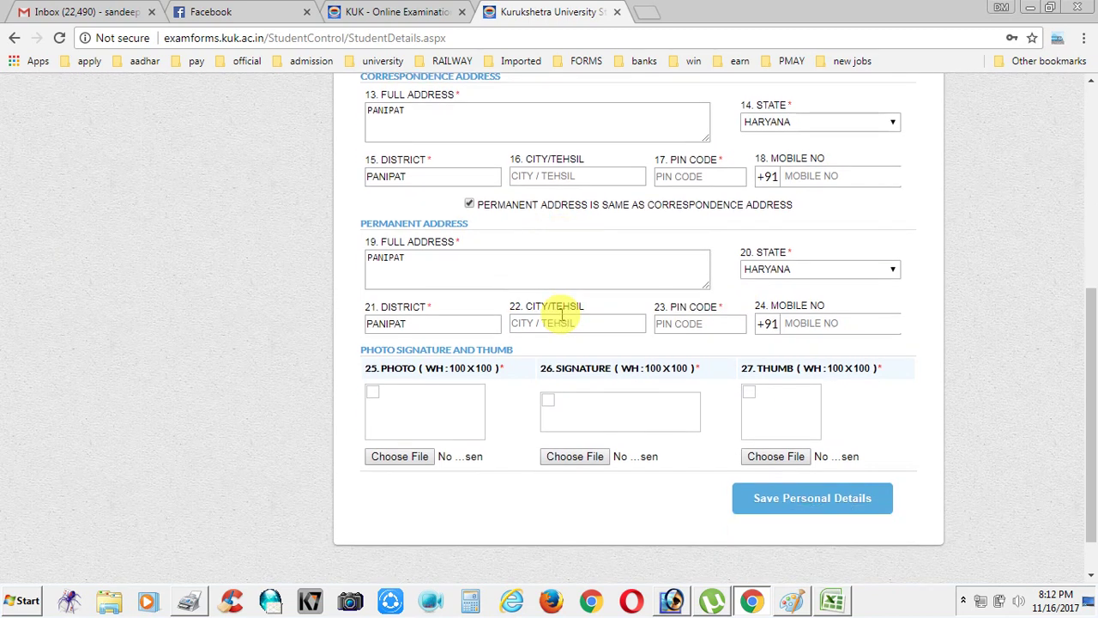
{"action": "scroll", "coordinate": [562, 316], "scroll_direction": "up", "scroll_amount": 2}
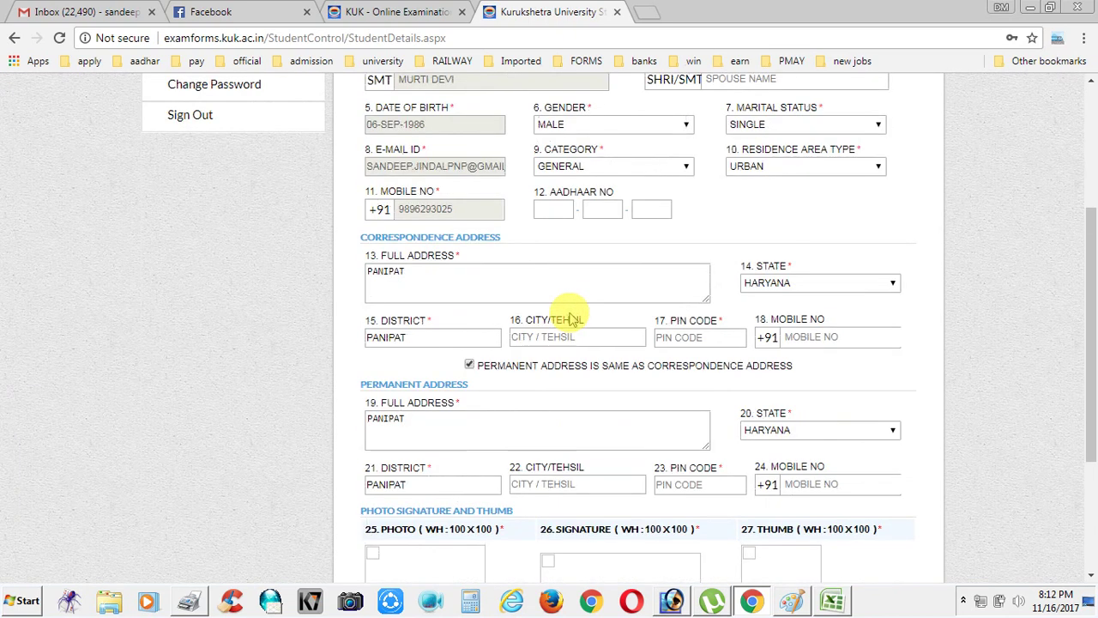
{"action": "scroll", "coordinate": [571, 319], "scroll_direction": "down", "scroll_amount": 3}
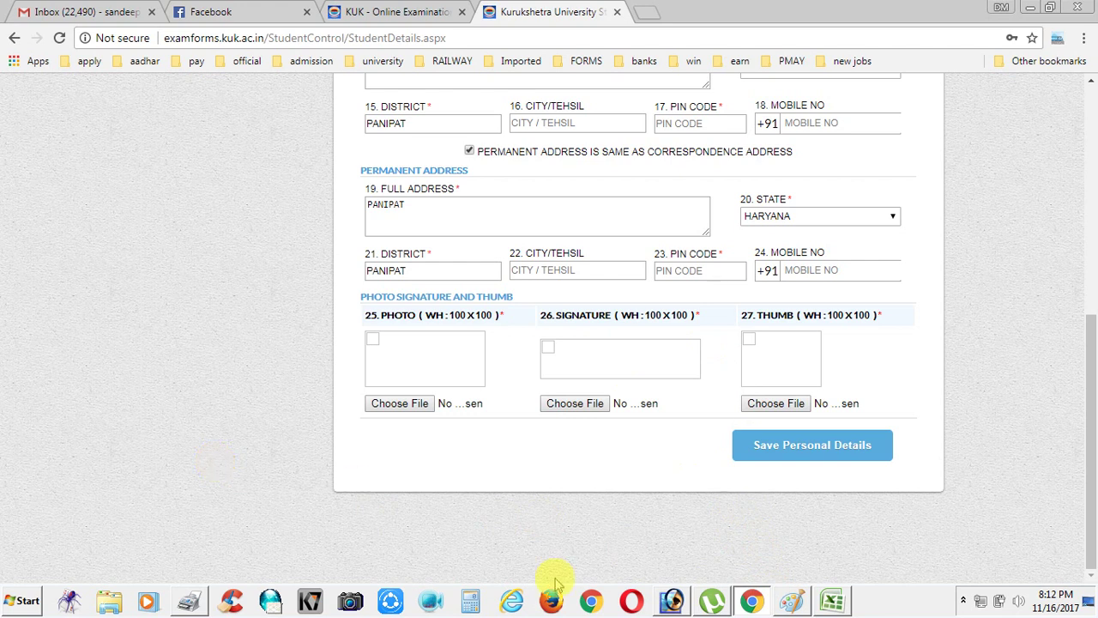
Open the passport photo from the Desktop in Paint.
{"action": "left_click", "coordinate": [791, 600]}
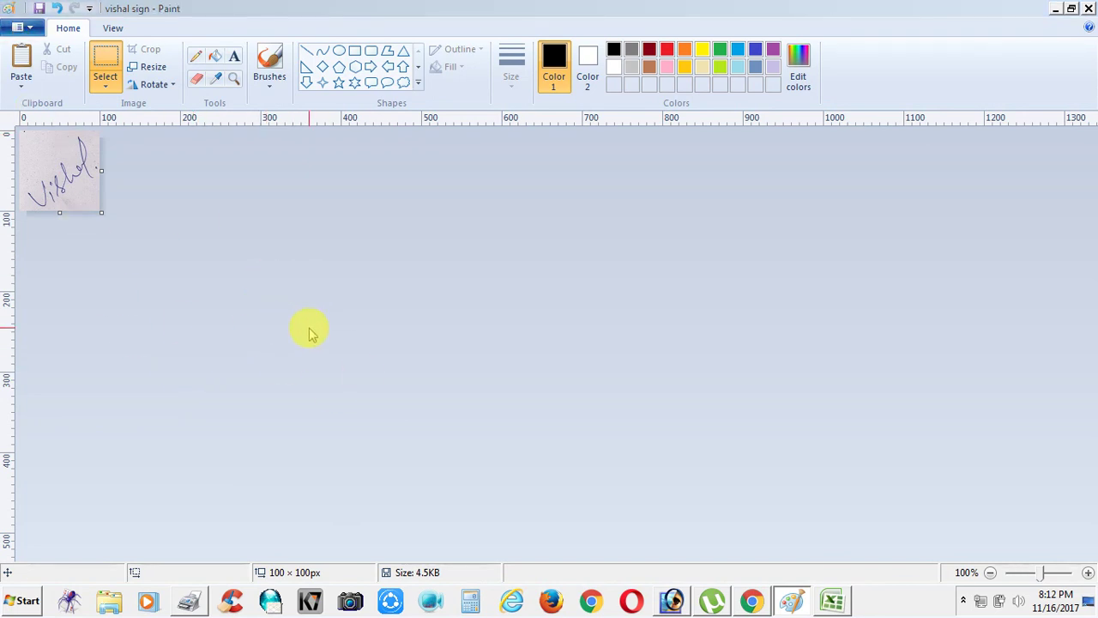
{"action": "key", "text": "ctrl+o"}
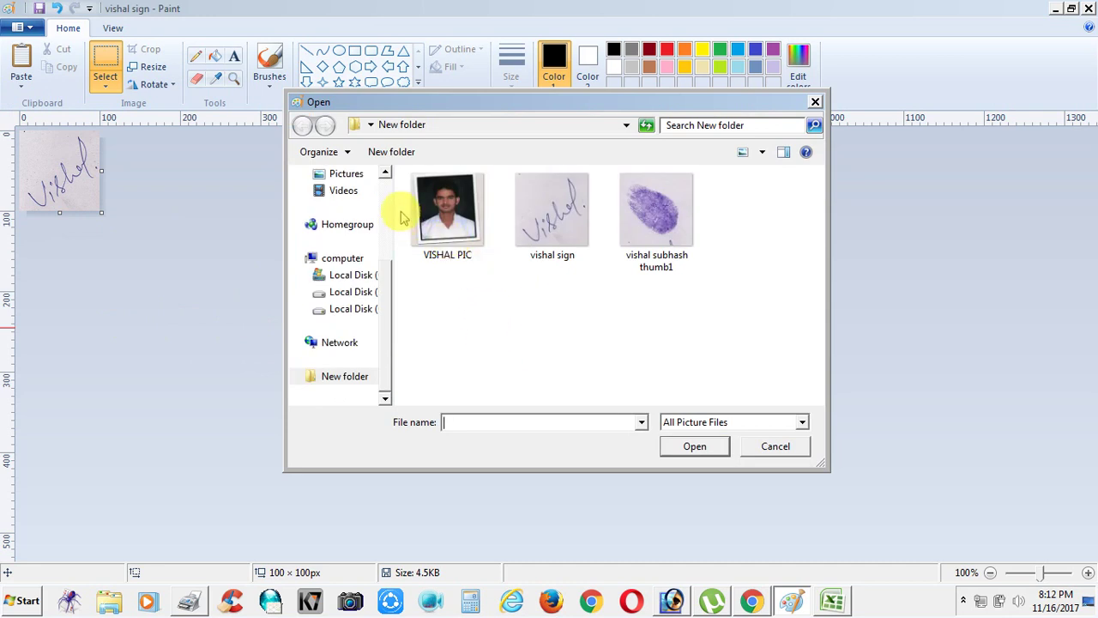
{"action": "scroll", "coordinate": [378, 275], "scroll_direction": "up", "scroll_amount": 5}
{"action": "left_click", "coordinate": [346, 197]}
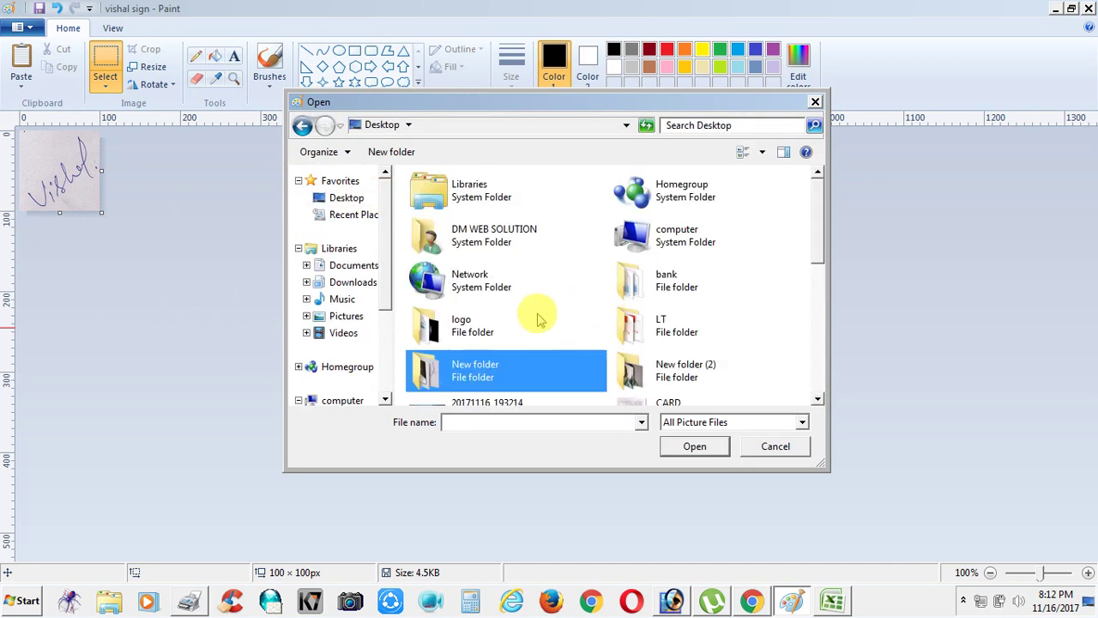
{"action": "left_click", "coordinate": [538, 319]}
{"action": "scroll", "coordinate": [539, 318], "scroll_direction": "down", "scroll_amount": 5}
{"action": "left_click", "coordinate": [662, 291]}
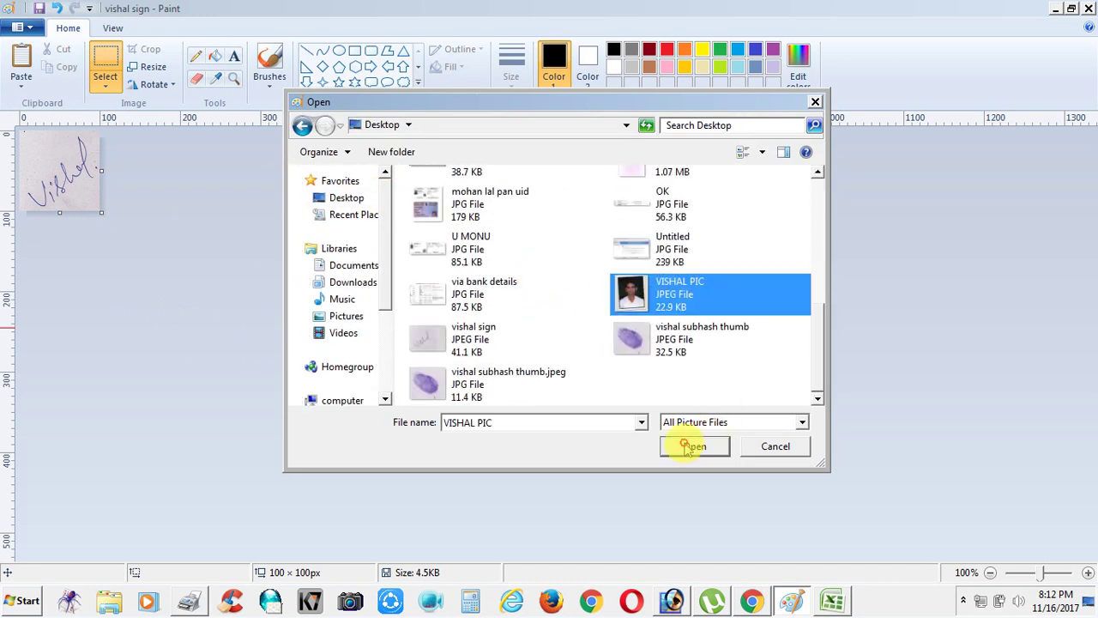
{"action": "left_click", "coordinate": [691, 446]}
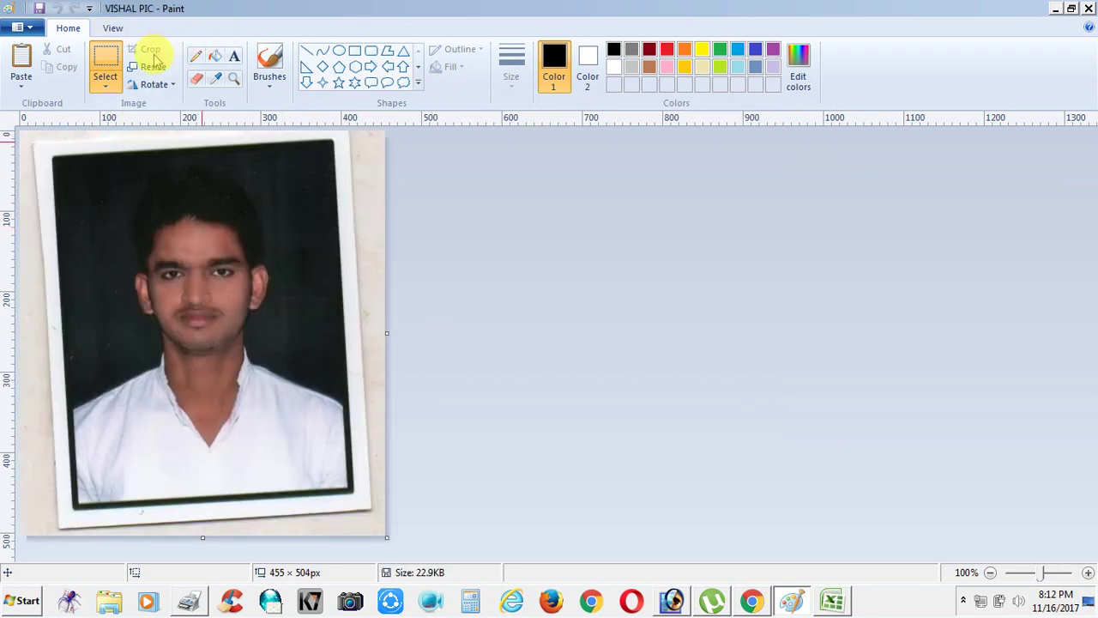
Resize the photo to 100 × 100 px without keeping aspect ratio and save as 'VISHAL PIC12'.
{"action": "left_click", "coordinate": [153, 67]}
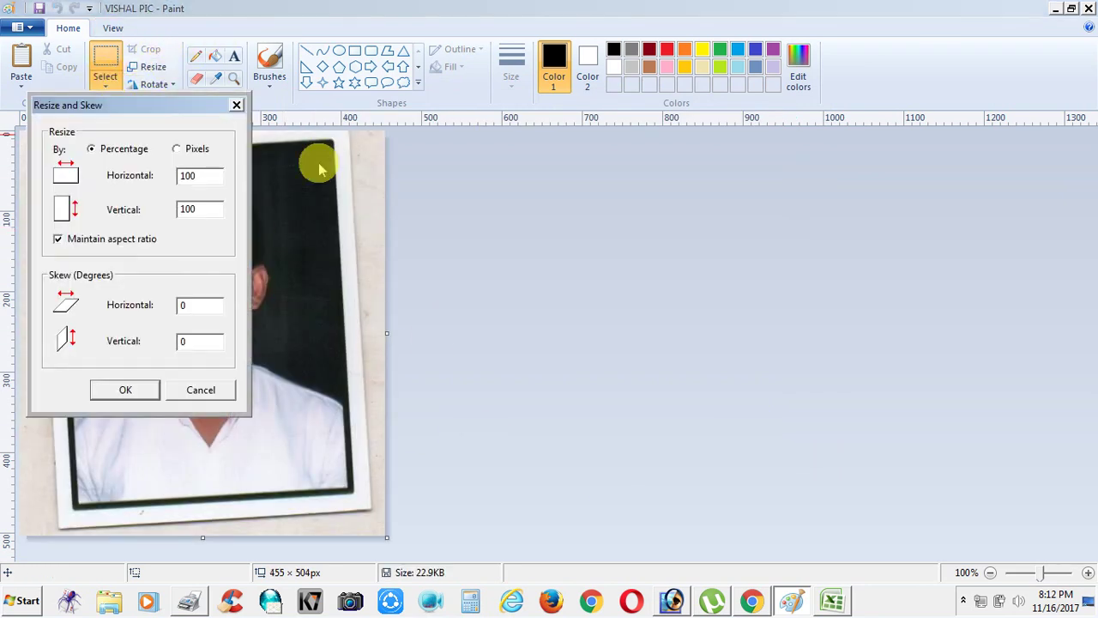
{"action": "double_click", "coordinate": [197, 176]}
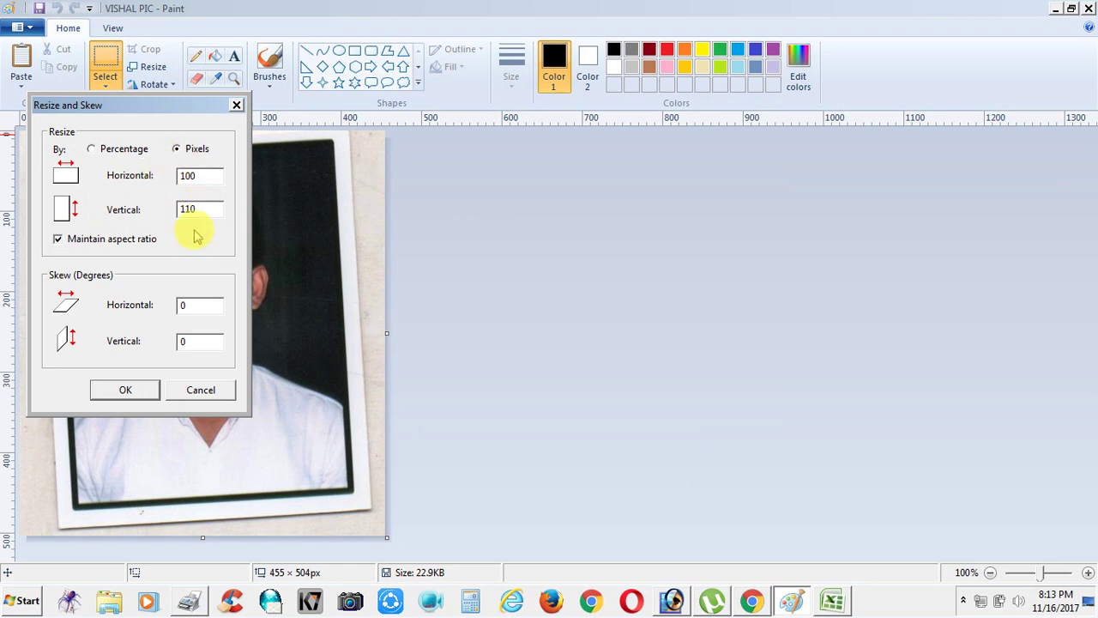
{"action": "left_click", "coordinate": [120, 243]}
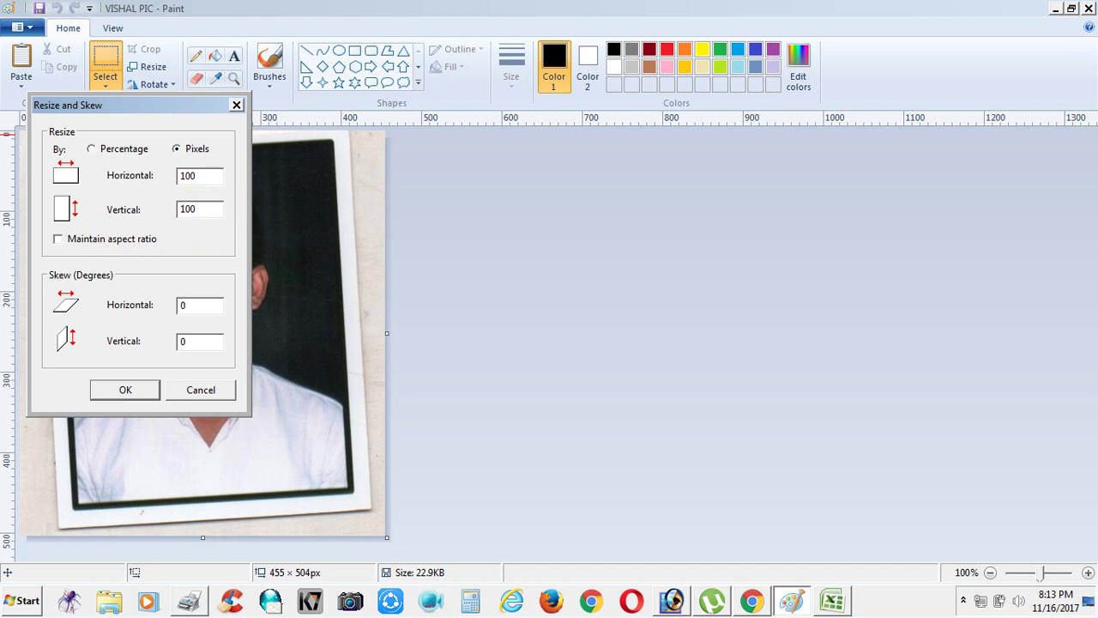
{"action": "left_click", "coordinate": [126, 390]}
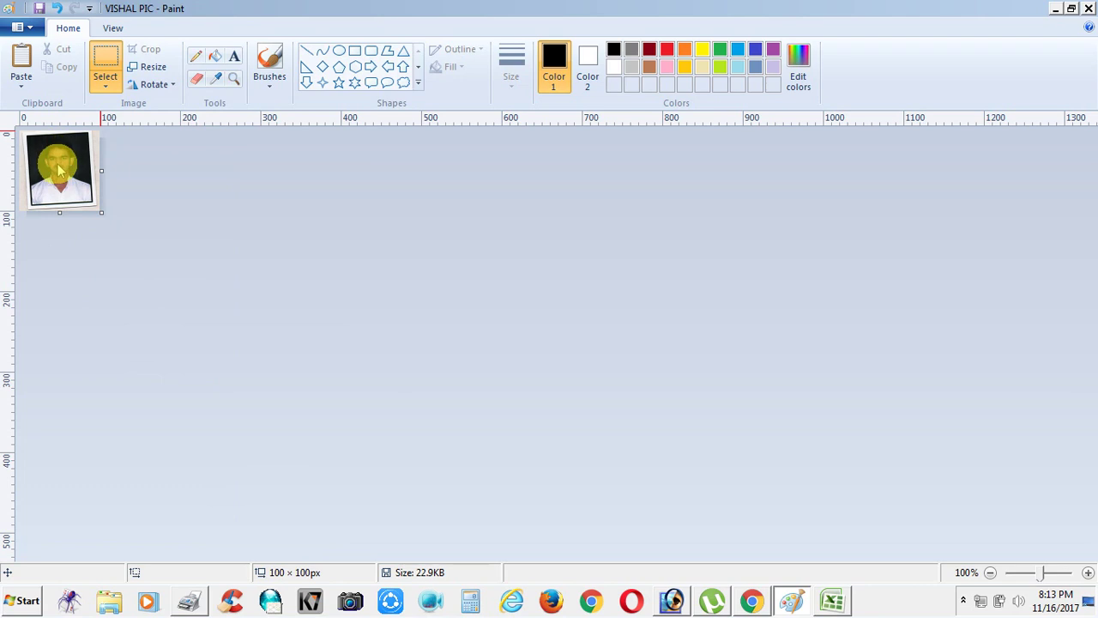
{"action": "key", "text": "F12"}
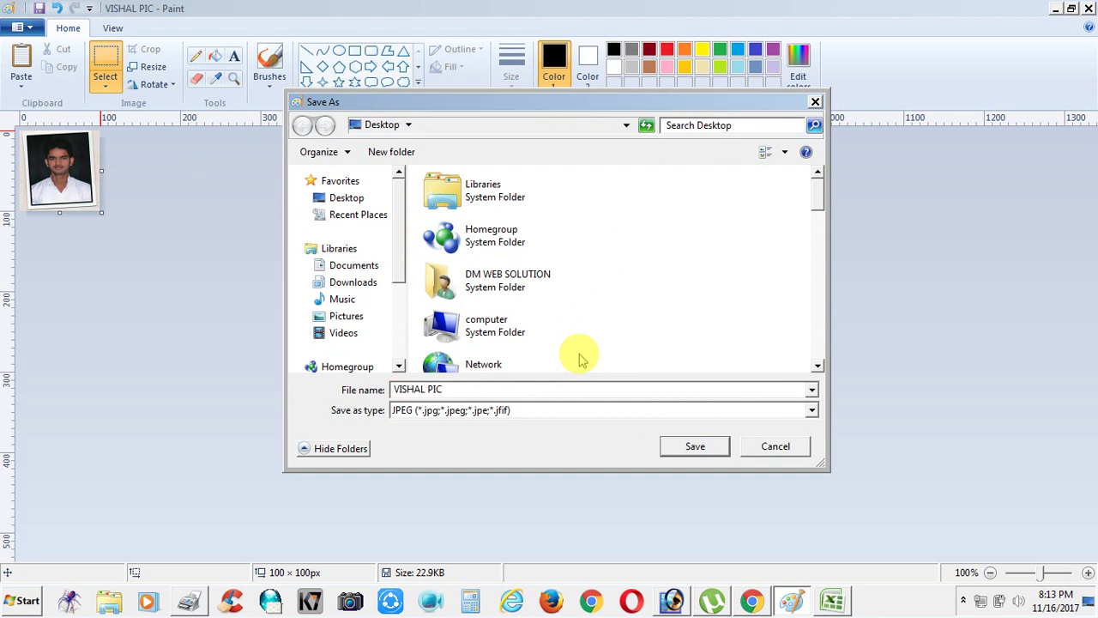
{"action": "type", "text": "12"}
{"action": "key", "text": "Return"}
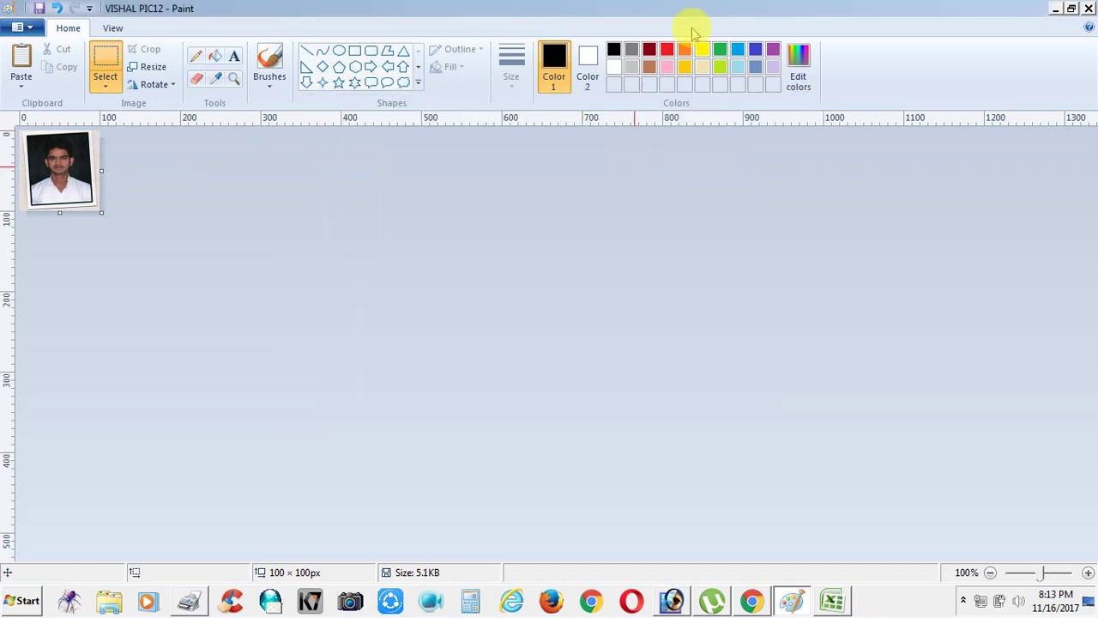
Close Paint, review the saved Student Personal Details, then go to Examination Details.
{"action": "left_click", "coordinate": [1088, 7]}
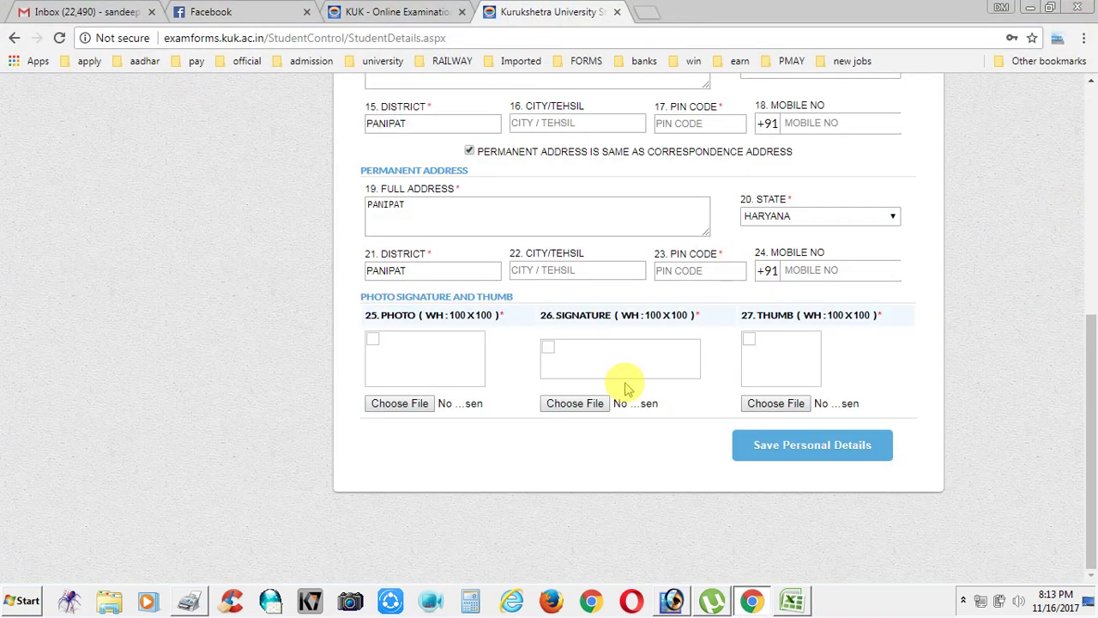
{"action": "scroll", "coordinate": [618, 382], "scroll_direction": "up", "scroll_amount": 4}
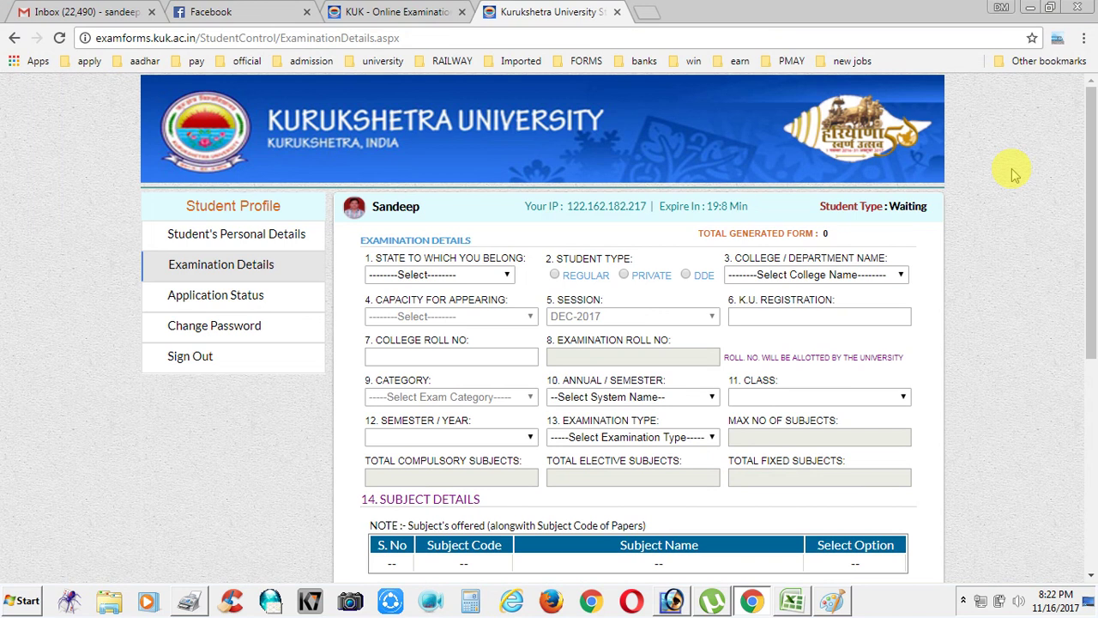
{"action": "left_click", "coordinate": [258, 233]}
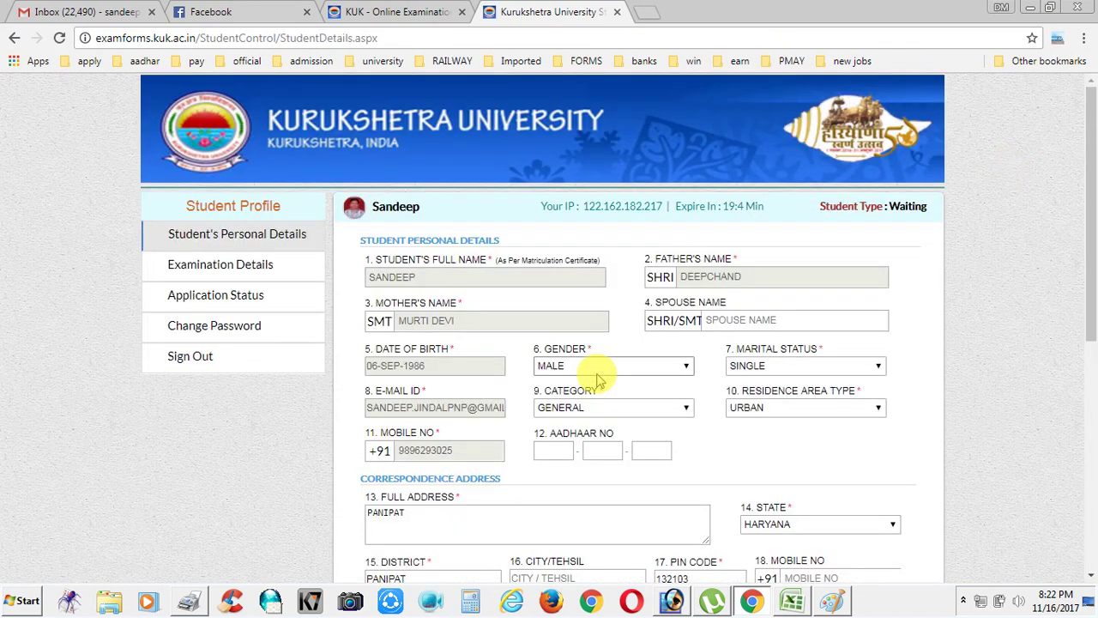
{"action": "scroll", "coordinate": [599, 378], "scroll_direction": "down", "scroll_amount": 4}
{"action": "scroll", "coordinate": [598, 378], "scroll_direction": "down", "scroll_amount": 2}
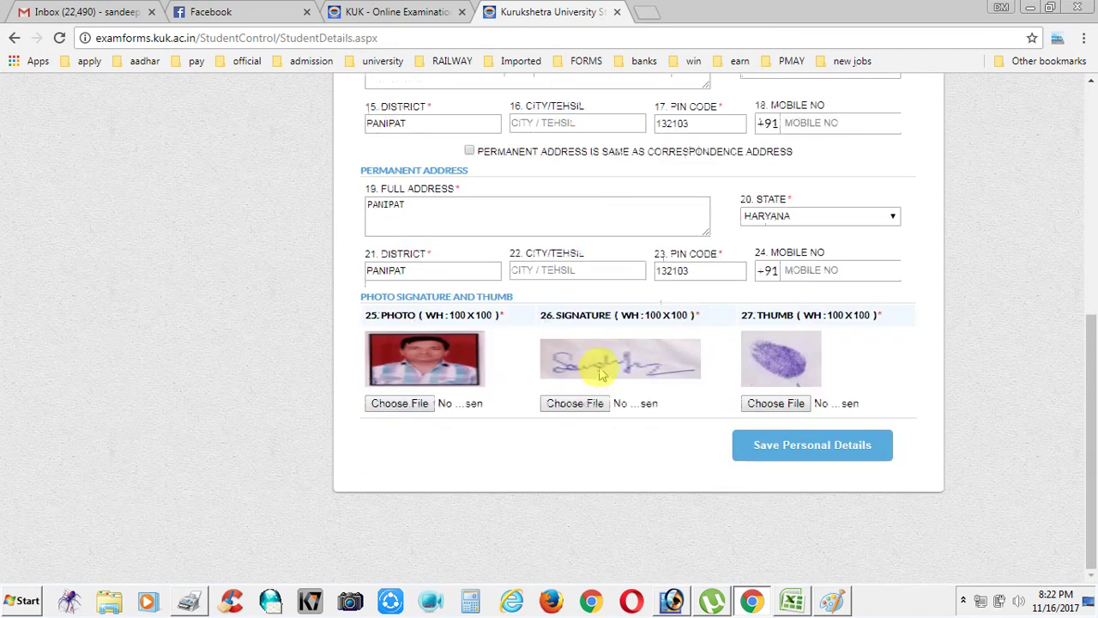
{"action": "scroll", "coordinate": [758, 375], "scroll_direction": "up", "scroll_amount": 6}
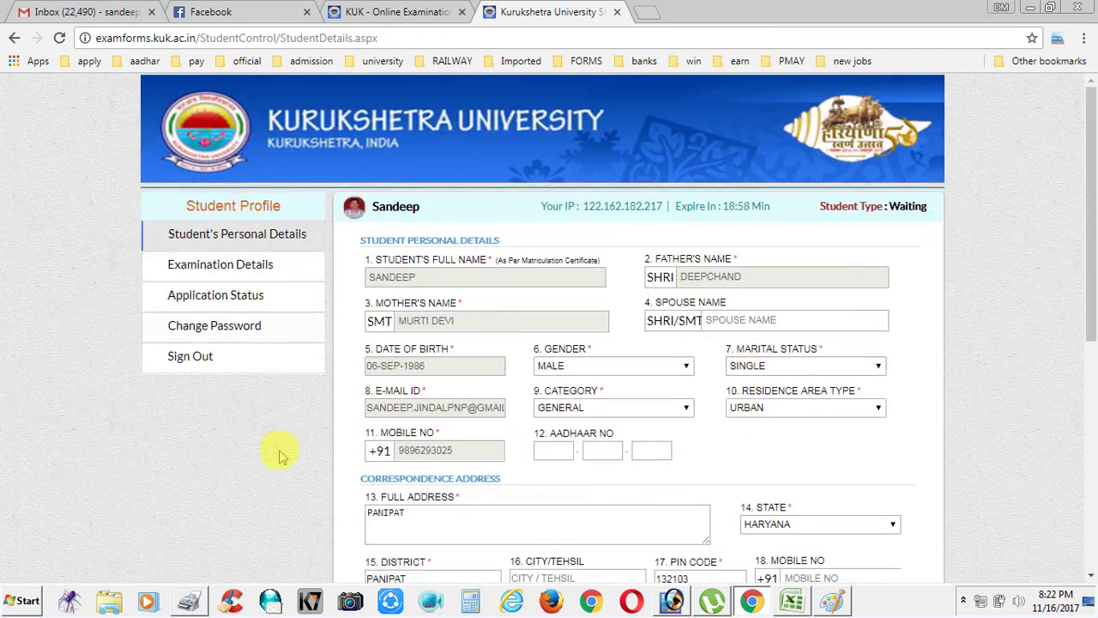
{"action": "left_click", "coordinate": [215, 265]}
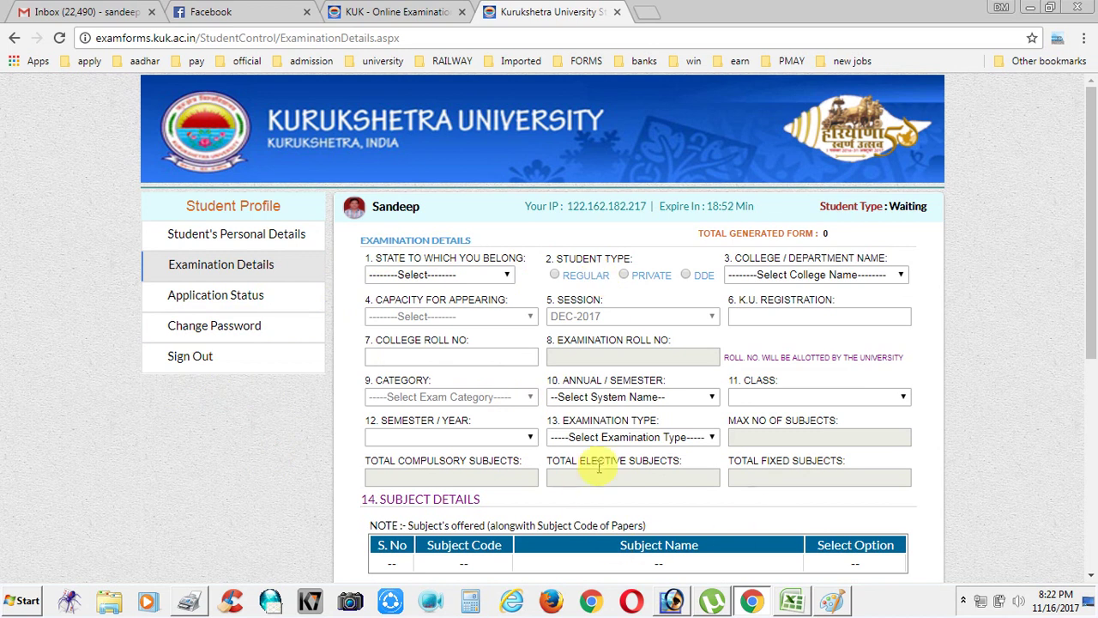
Set the state to Haryana and the student type to REGULAR.
{"action": "scroll", "coordinate": [601, 467], "scroll_direction": "down", "scroll_amount": 5}
{"action": "scroll", "coordinate": [601, 468], "scroll_direction": "up", "scroll_amount": 10}
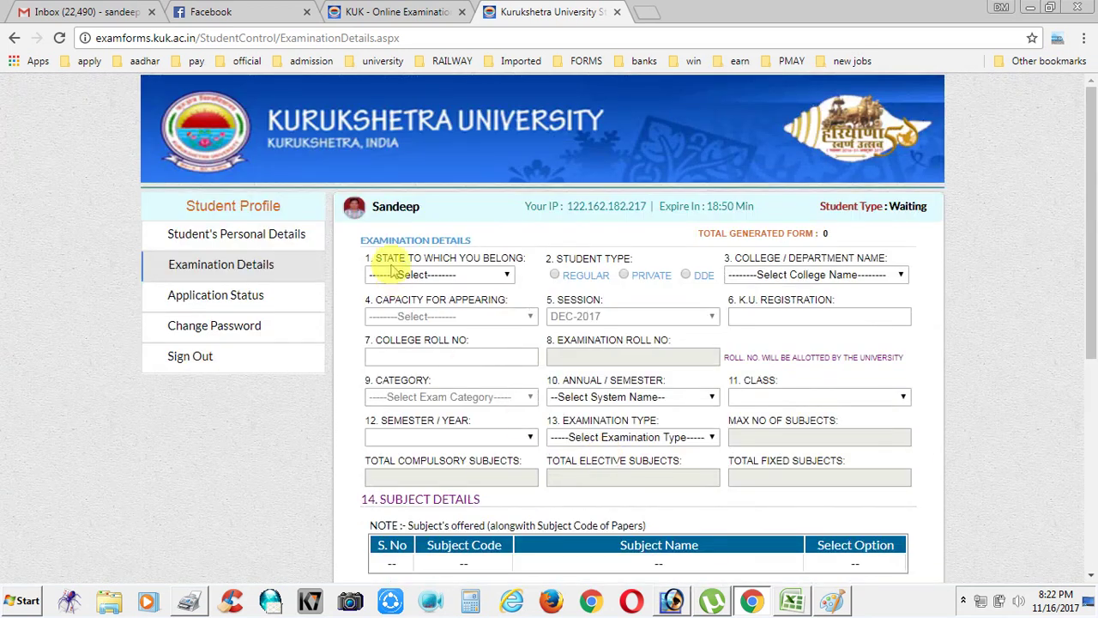
{"action": "left_click", "coordinate": [429, 275]}
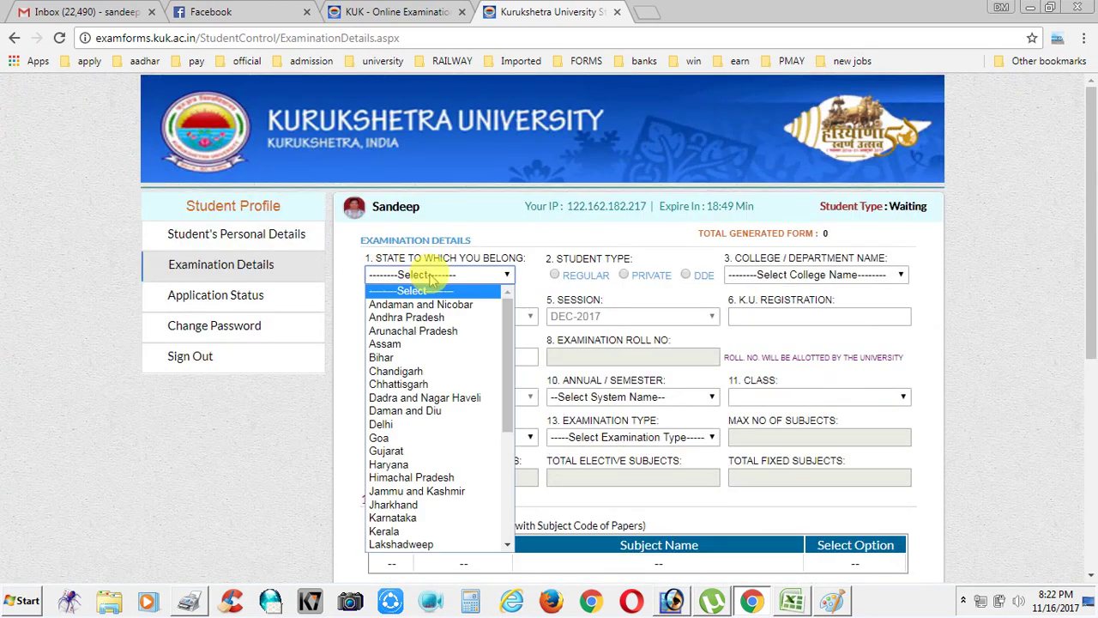
{"action": "left_click", "coordinate": [390, 464]}
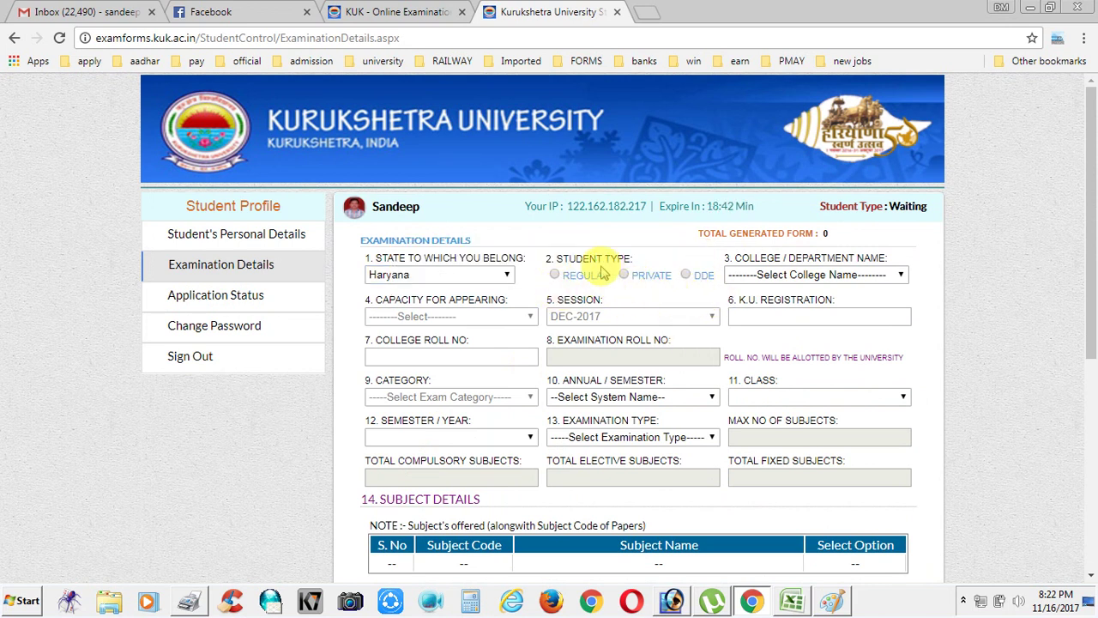
{"action": "left_click", "coordinate": [555, 274]}
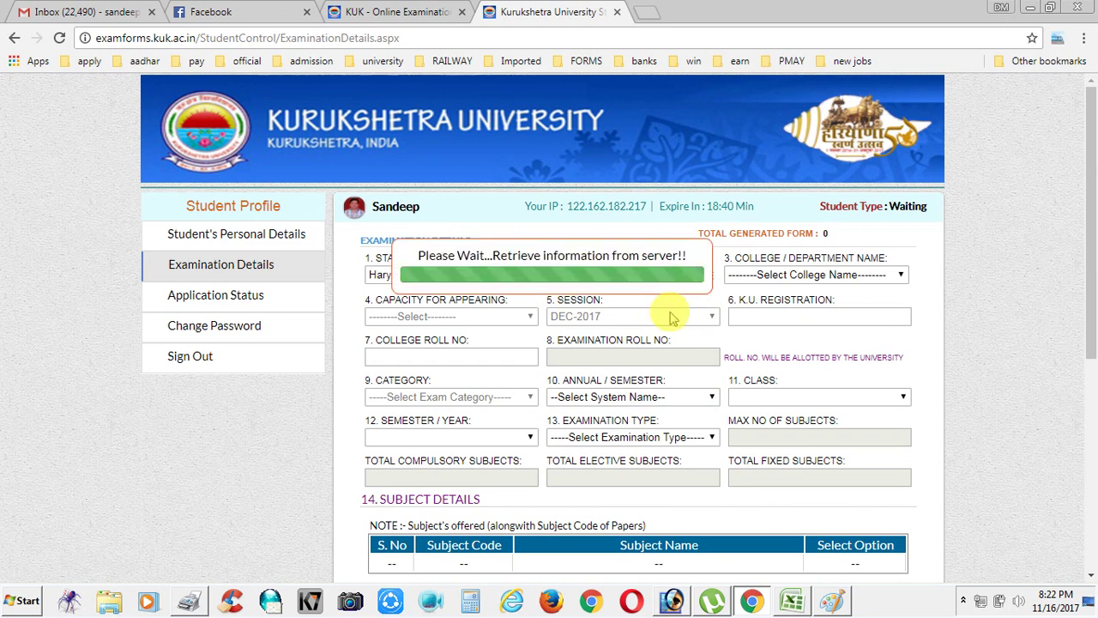
Select SD (PG) College, Panipat-1922 as the college.
{"action": "left_click", "coordinate": [789, 275]}
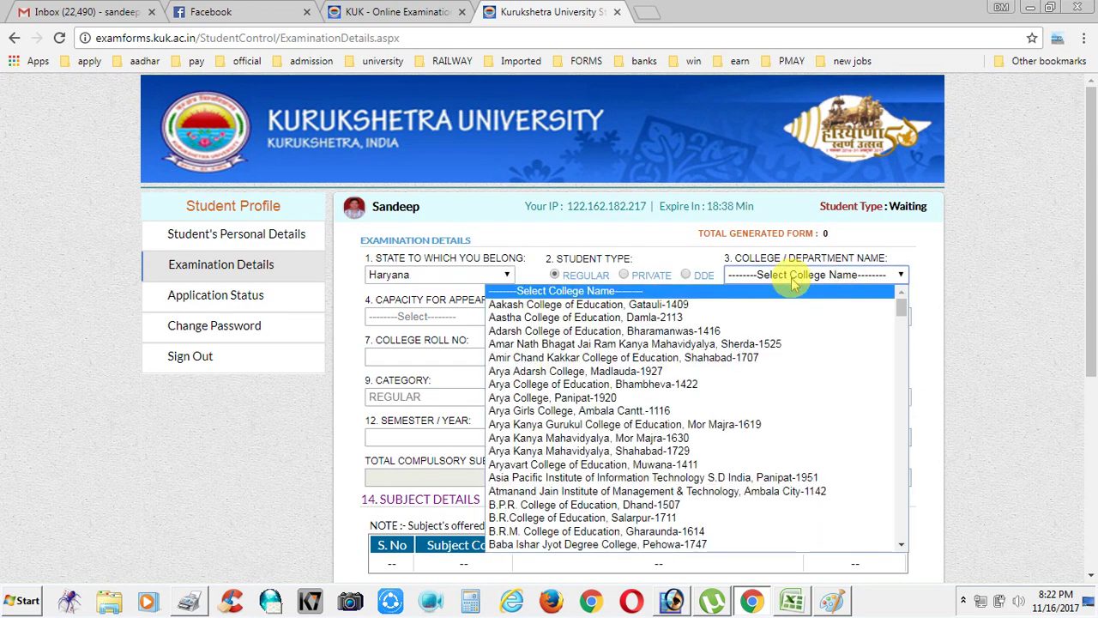
{"action": "key", "text": "s"}
{"action": "key", "text": "s"}
{"action": "key", "text": "s"}
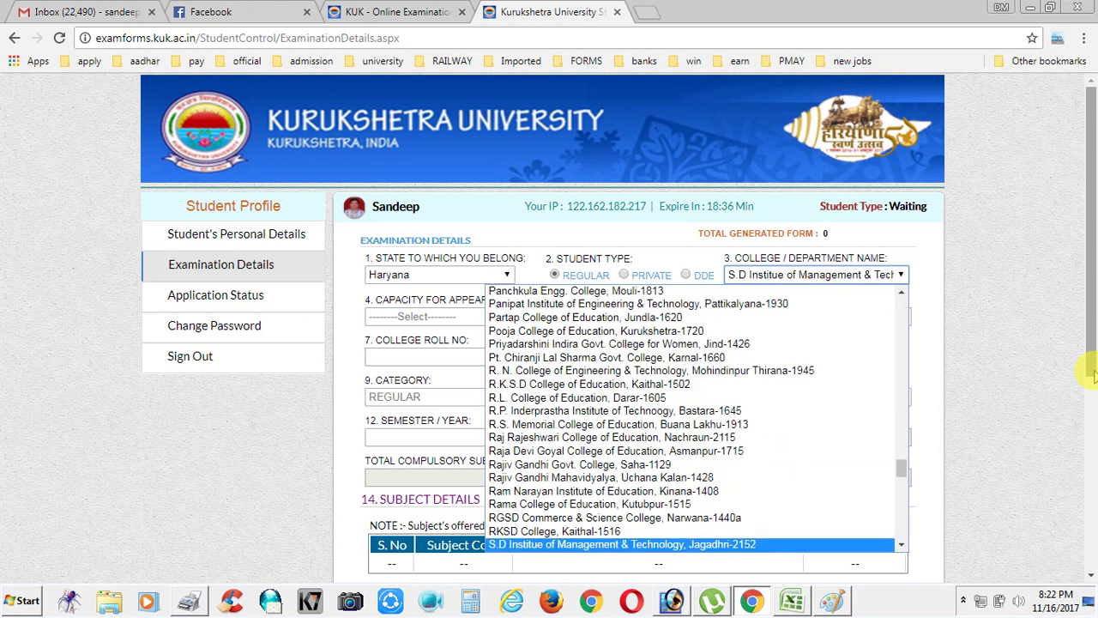
{"action": "key", "text": "s"}
{"action": "key", "text": "s"}
{"action": "key", "text": "s"}
{"action": "key", "text": "s"}
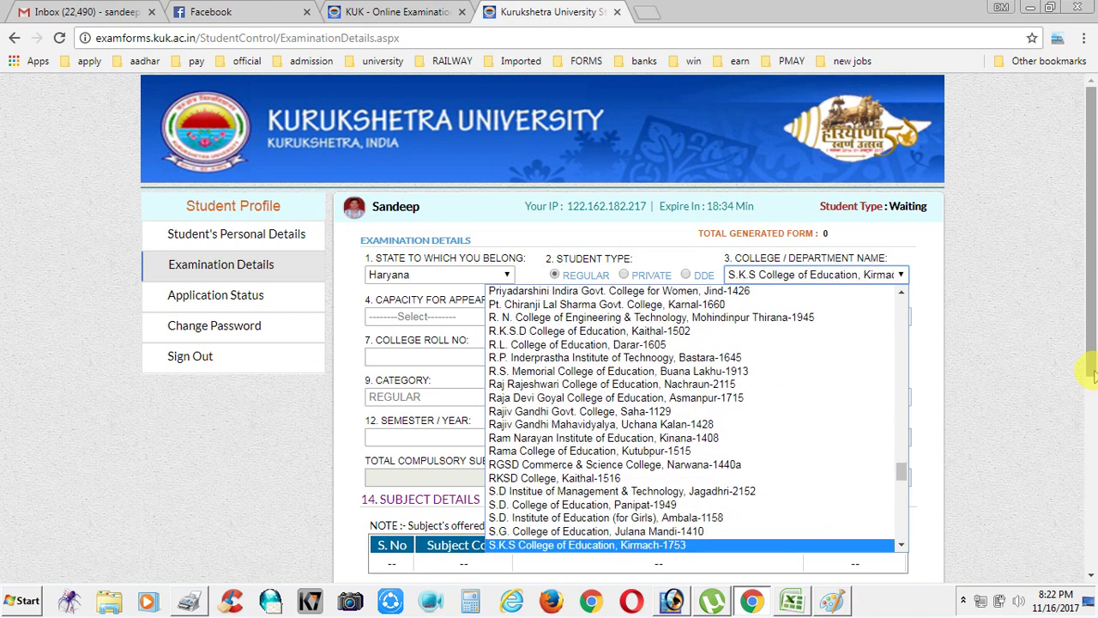
{"action": "key", "text": "s"}
{"action": "key", "text": "s"}
{"action": "key", "text": "s"}
{"action": "key", "text": "s"}
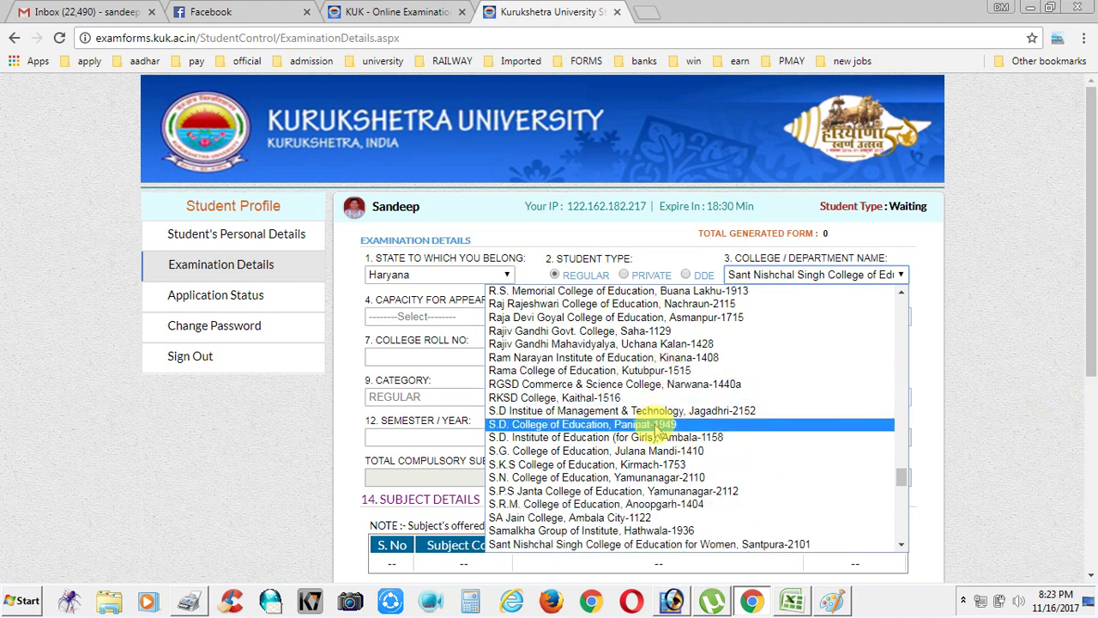
{"action": "key", "text": "s"}
{"action": "key", "text": "s"}
{"action": "key", "text": "s"}
{"action": "key", "text": "s"}
{"action": "key", "text": "s"}
{"action": "key", "text": "s"}
{"action": "key", "text": "s"}
{"action": "key", "text": "s"}
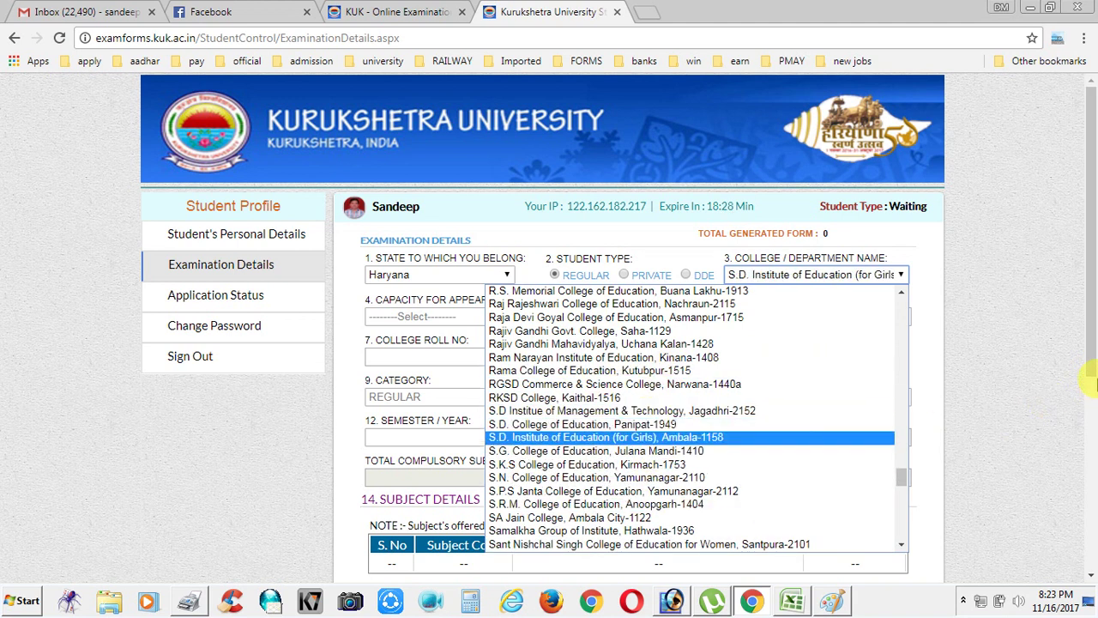
{"action": "key", "text": "s"}
{"action": "key", "text": "s"}
{"action": "key", "text": "s"}
{"action": "key", "text": "s"}
{"action": "key", "text": "s"}
{"action": "key", "text": "s"}
{"action": "key", "text": "s"}
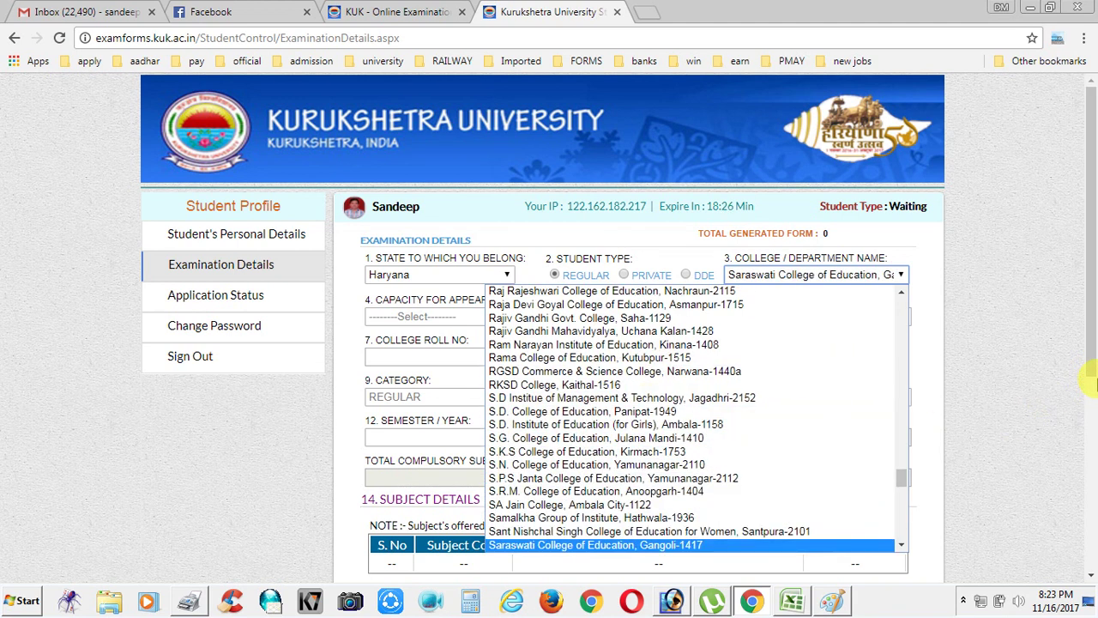
{"action": "key", "text": "s"}
{"action": "key", "text": "s"}
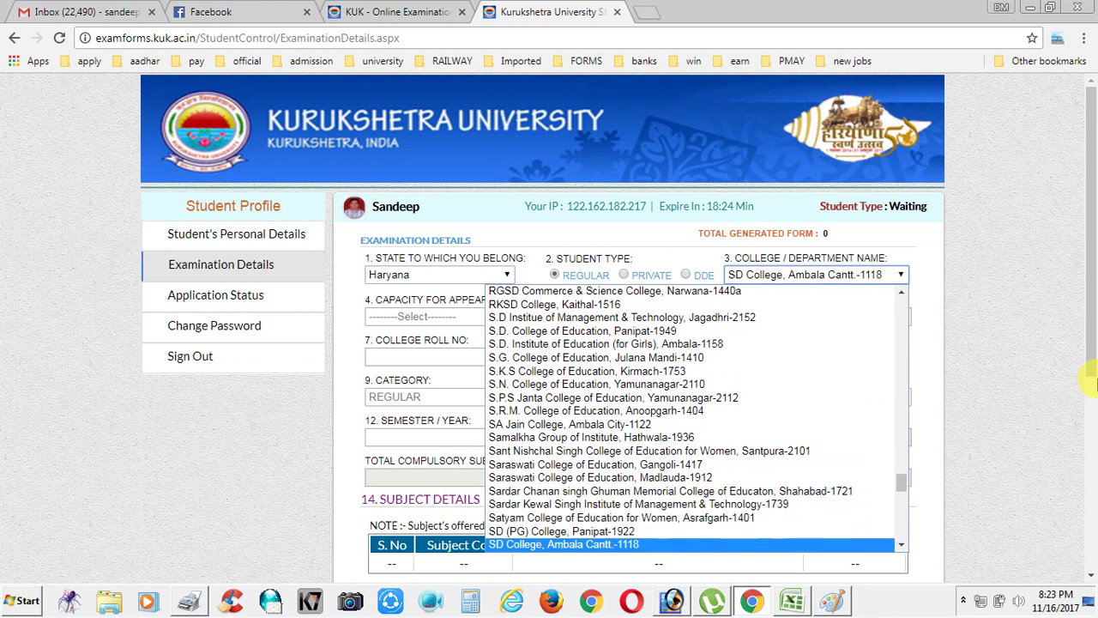
{"action": "left_click", "coordinate": [589, 530]}
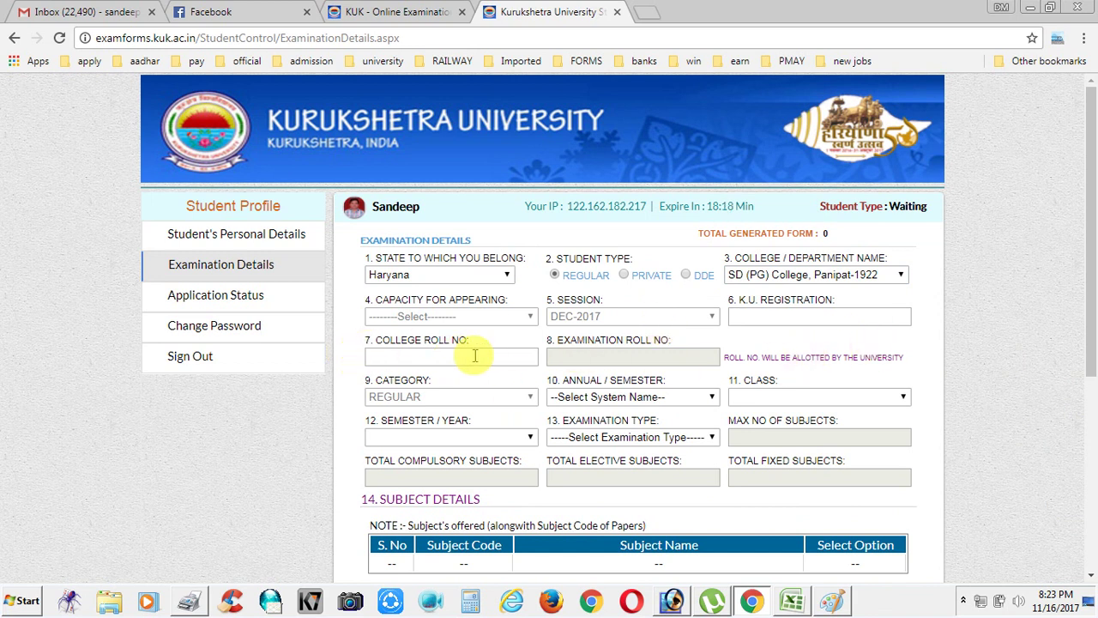
Choose the SEMESTER exam system and BACHELOR OF COMMERCE as the class.
{"action": "scroll", "coordinate": [453, 381], "scroll_direction": "down", "scroll_amount": 1}
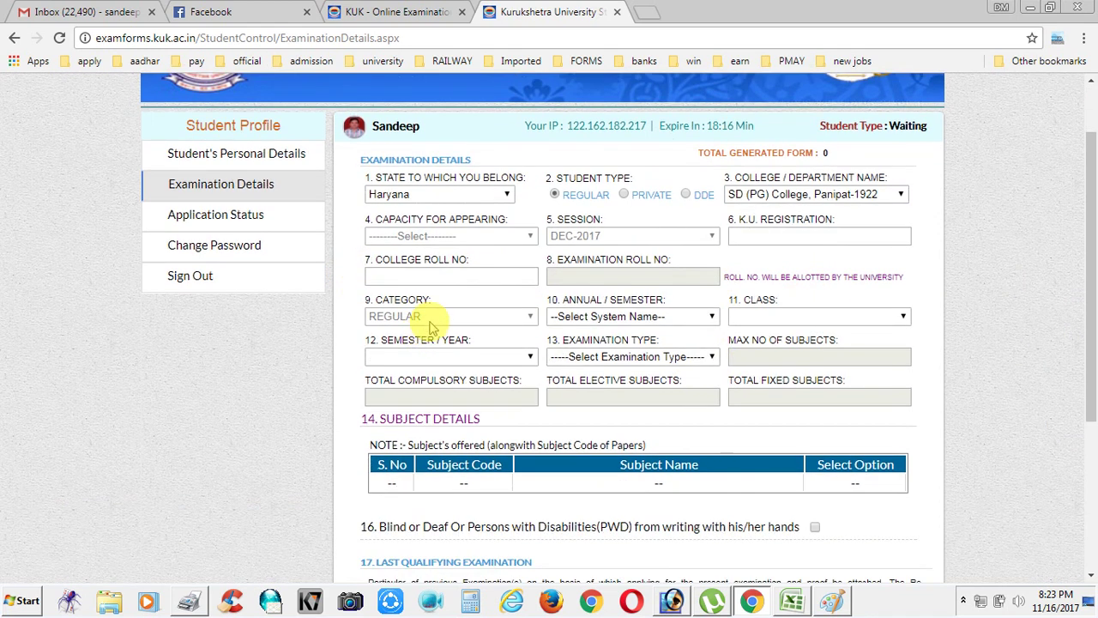
{"action": "left_click", "coordinate": [576, 319]}
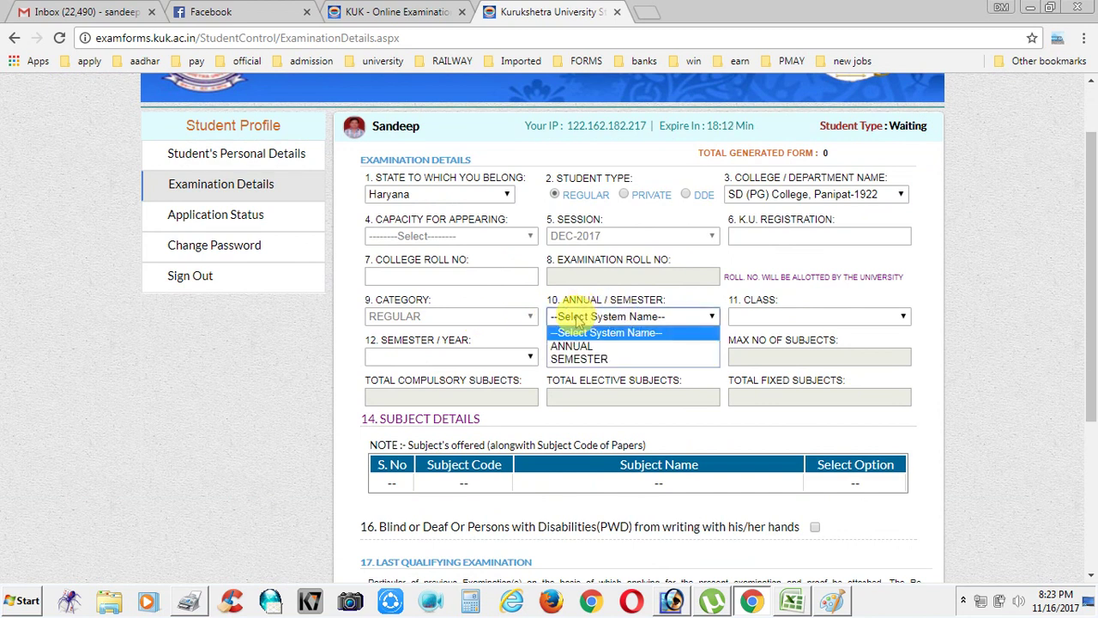
{"action": "left_click", "coordinate": [569, 358]}
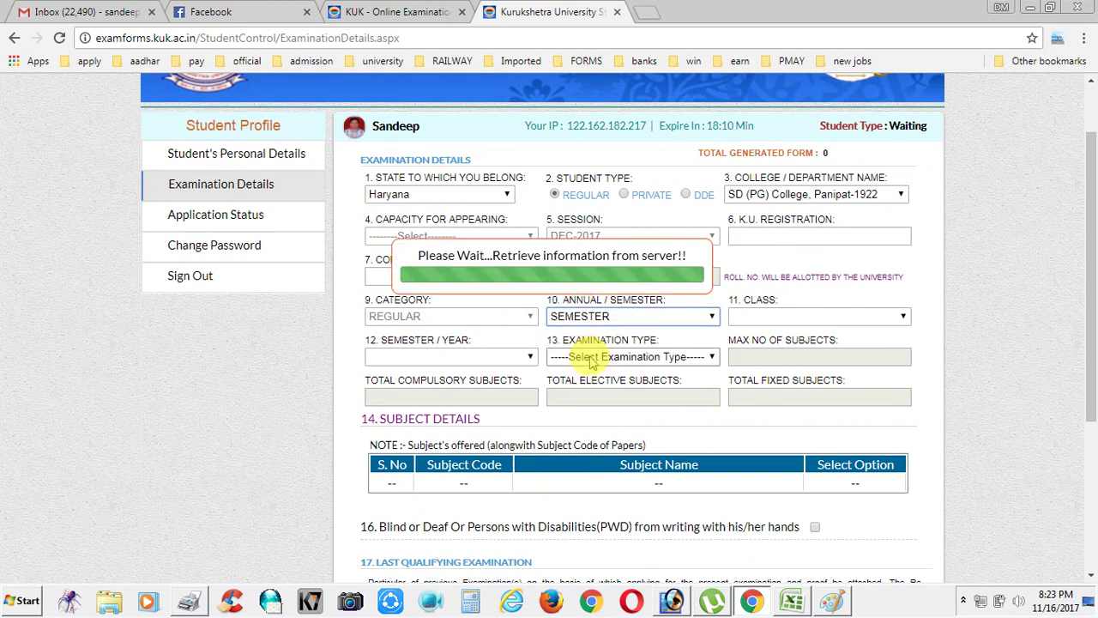
{"action": "left_click", "coordinate": [829, 317]}
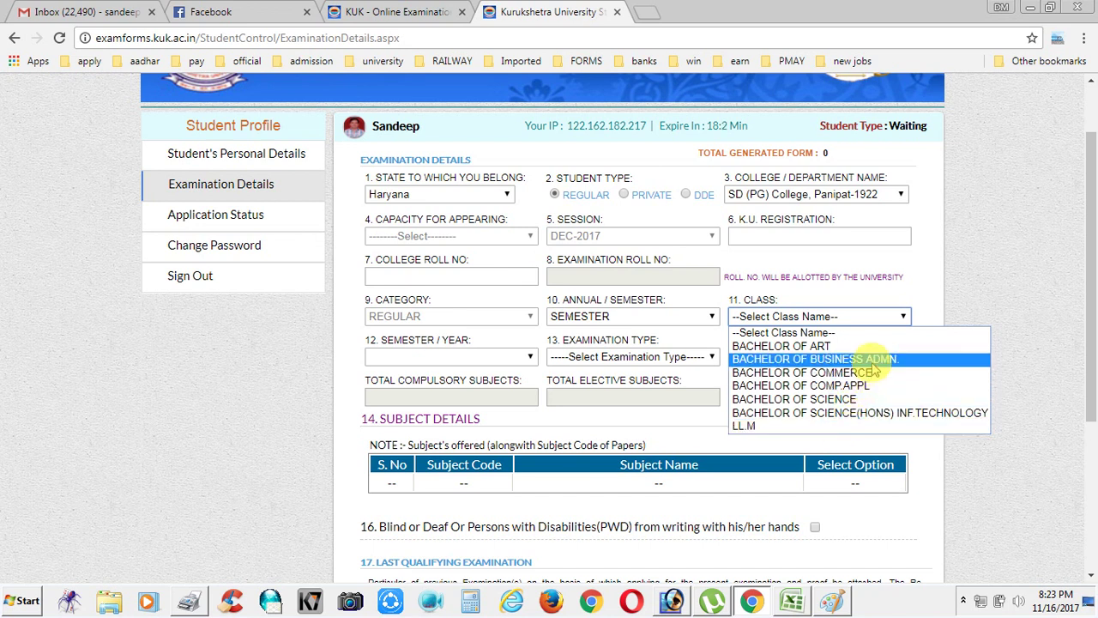
{"action": "left_click", "coordinate": [861, 372]}
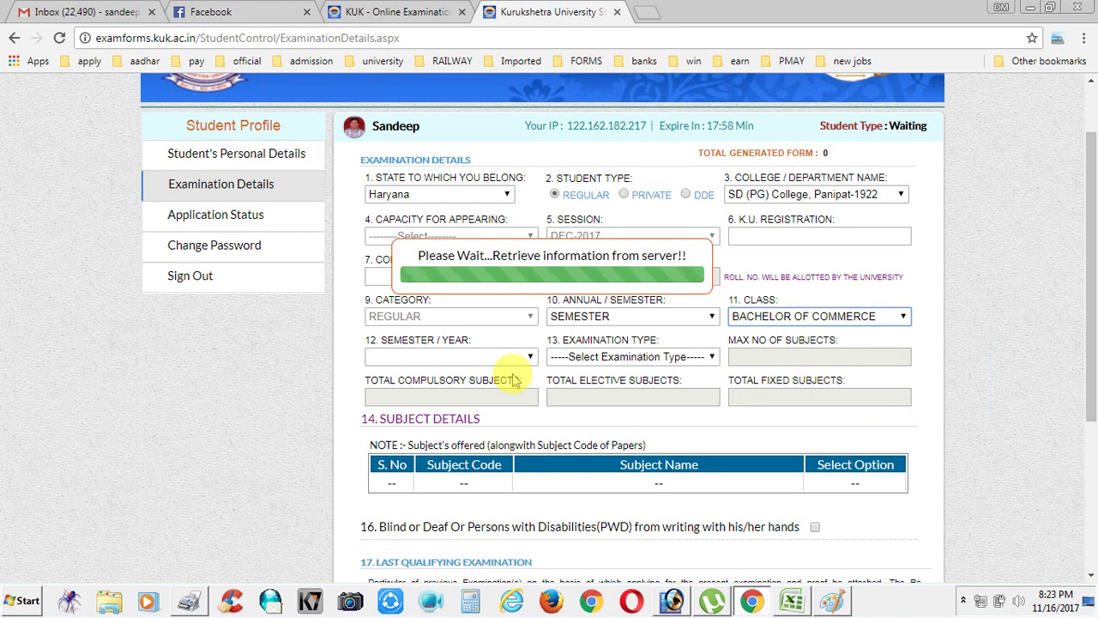
Pick SEMESTER-01 and FULL PAPERS, then review the loaded subject list.
{"action": "left_click", "coordinate": [486, 355]}
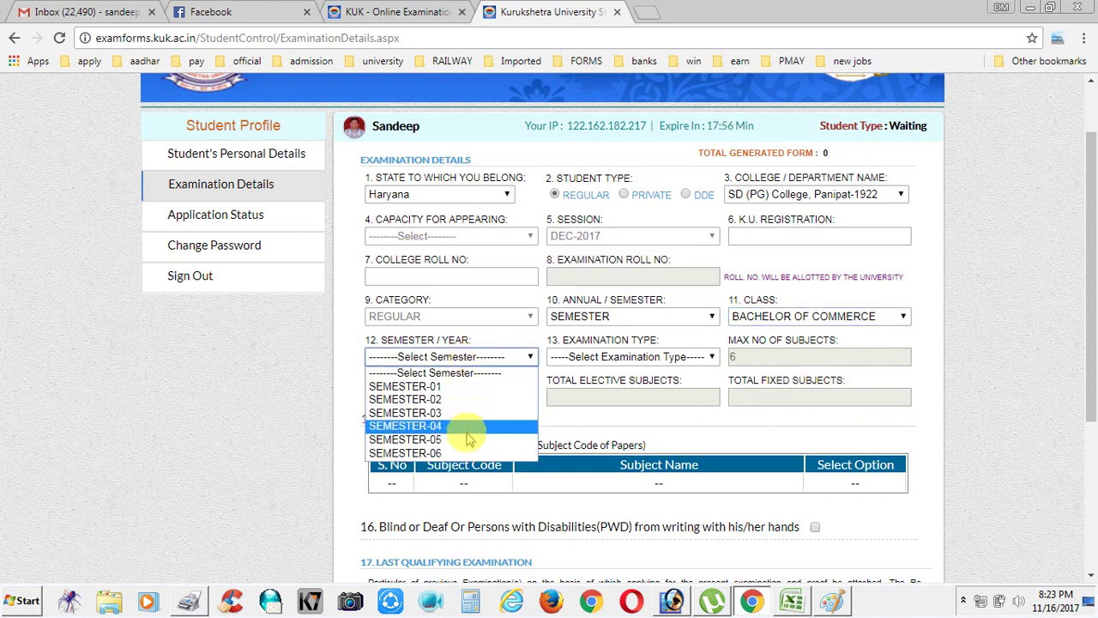
{"action": "left_click", "coordinate": [442, 386]}
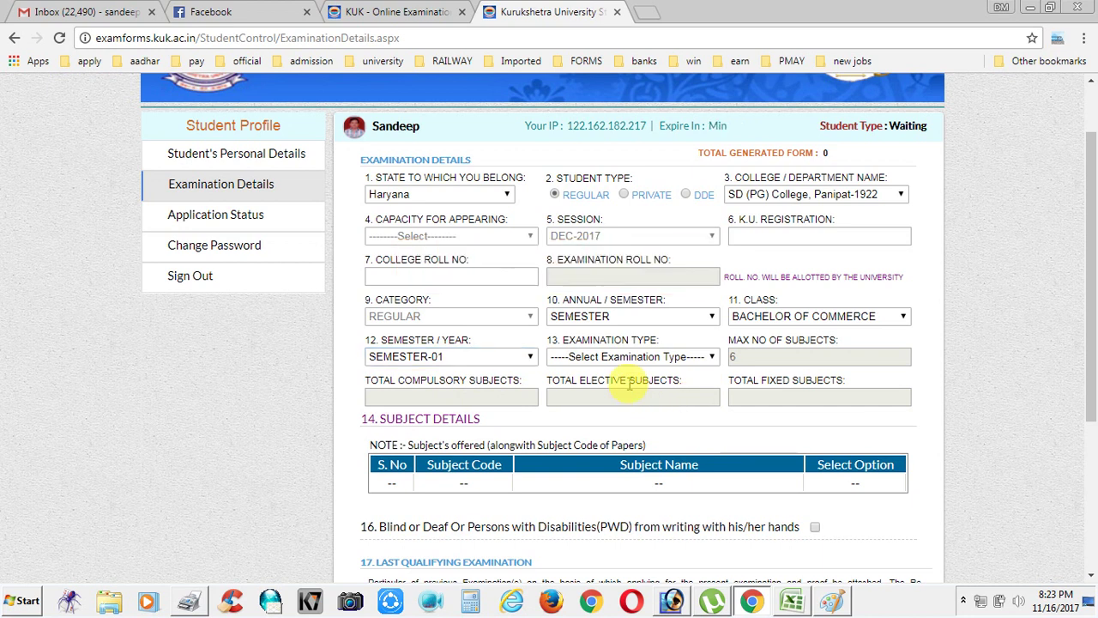
{"action": "left_click", "coordinate": [630, 354]}
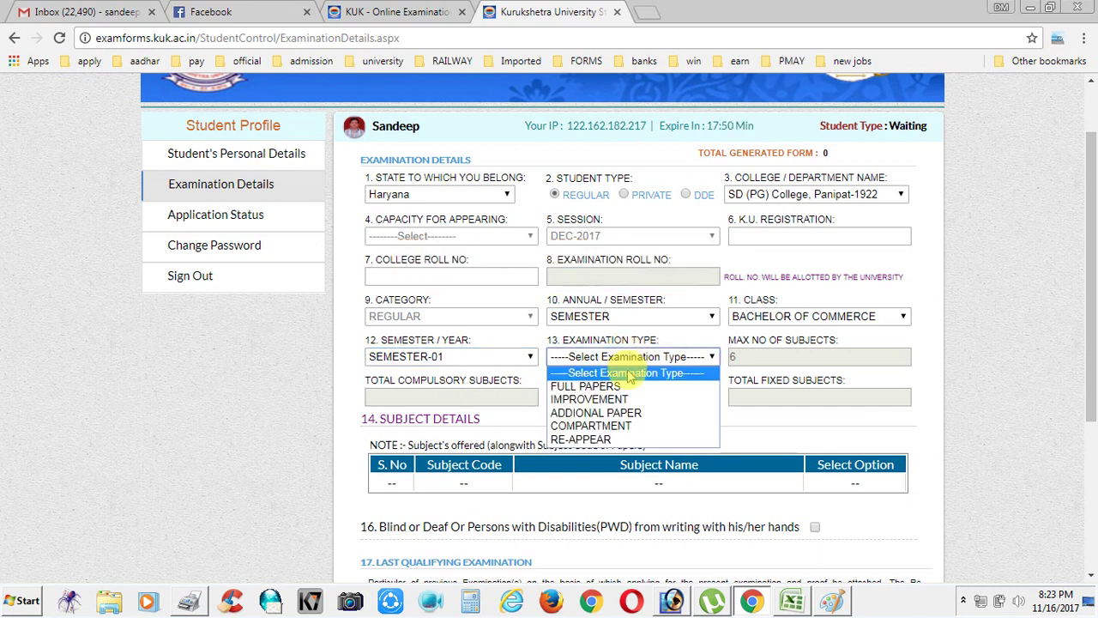
{"action": "left_click", "coordinate": [625, 388]}
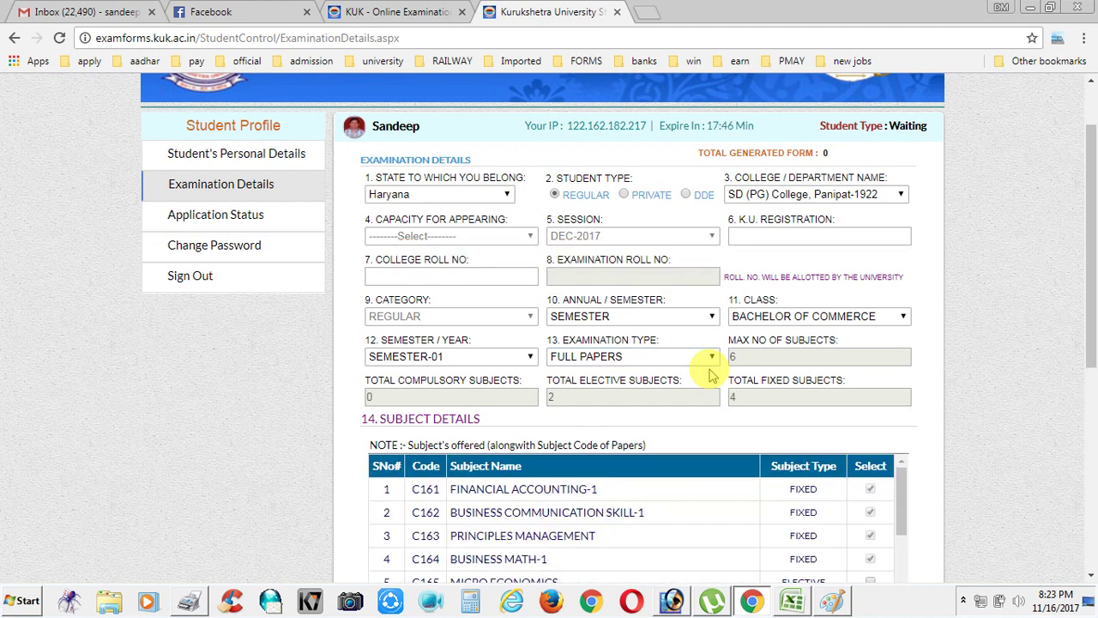
{"action": "scroll", "coordinate": [763, 382], "scroll_direction": "down", "scroll_amount": 1}
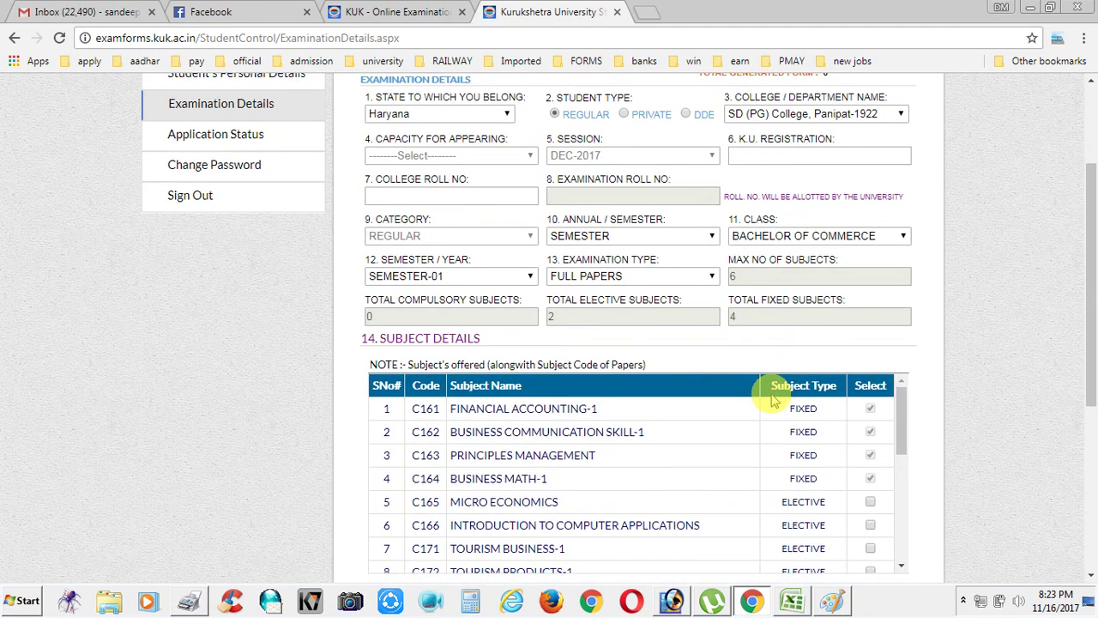
{"action": "scroll", "coordinate": [775, 401], "scroll_direction": "down", "scroll_amount": 1}
{"action": "scroll", "coordinate": [791, 466], "scroll_direction": "down", "scroll_amount": 3}
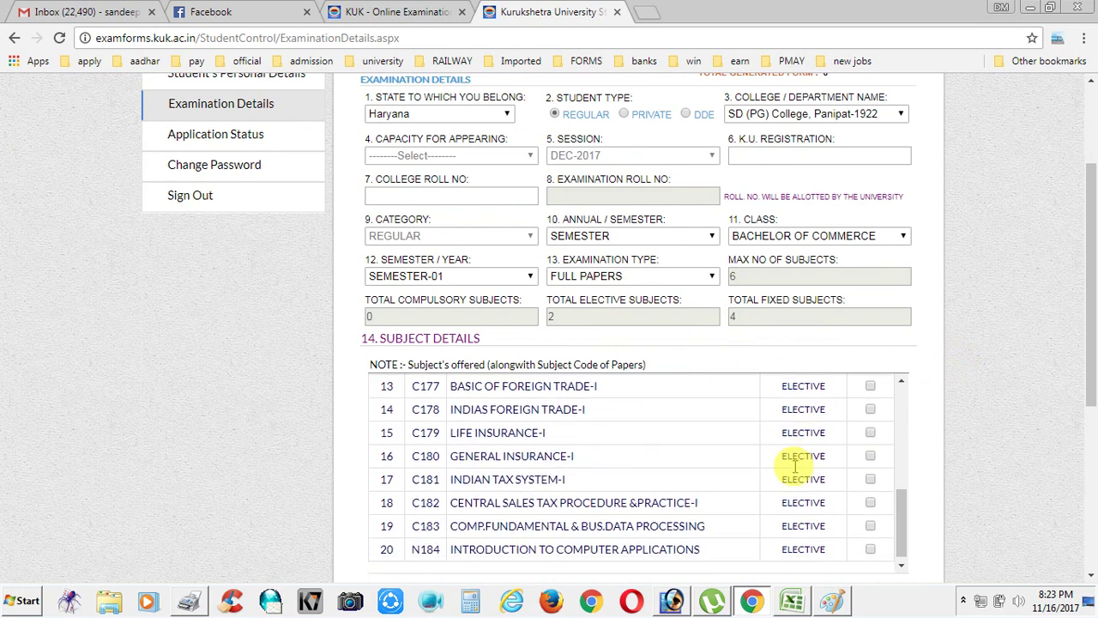
{"action": "scroll", "coordinate": [795, 466], "scroll_direction": "down", "scroll_amount": 1}
{"action": "scroll", "coordinate": [797, 463], "scroll_direction": "up", "scroll_amount": 7}
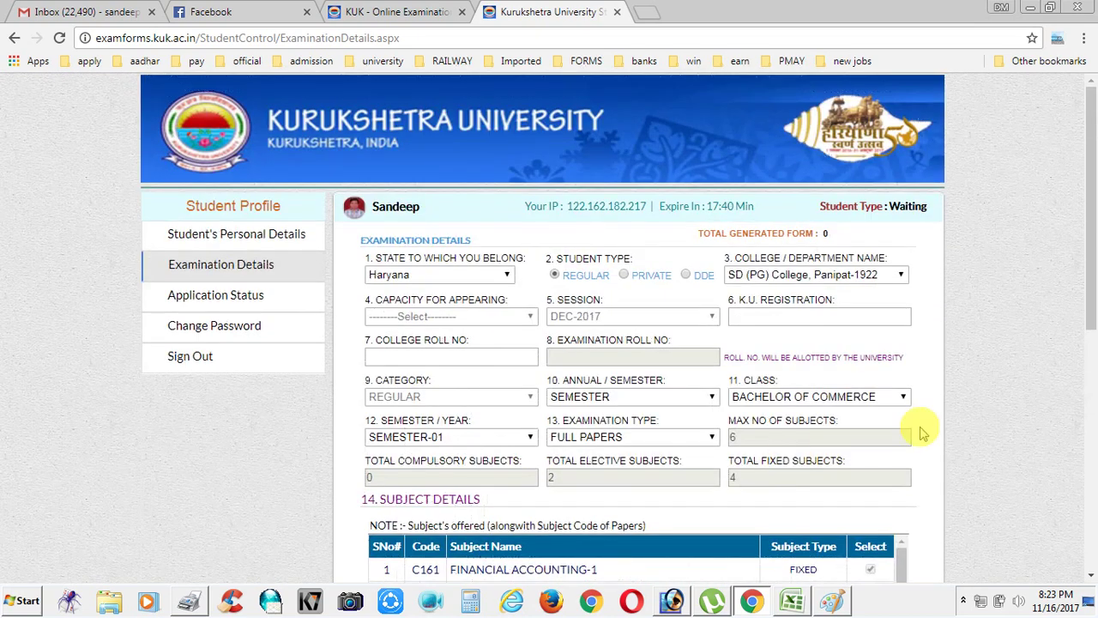
{"action": "left_click", "coordinate": [1088, 434]}
Fill the qualifying exam as SENIOR SECONDARY EXAMINATION, 2017, with its roll number.
{"action": "scroll", "coordinate": [1077, 436], "scroll_direction": "up", "scroll_amount": 2}
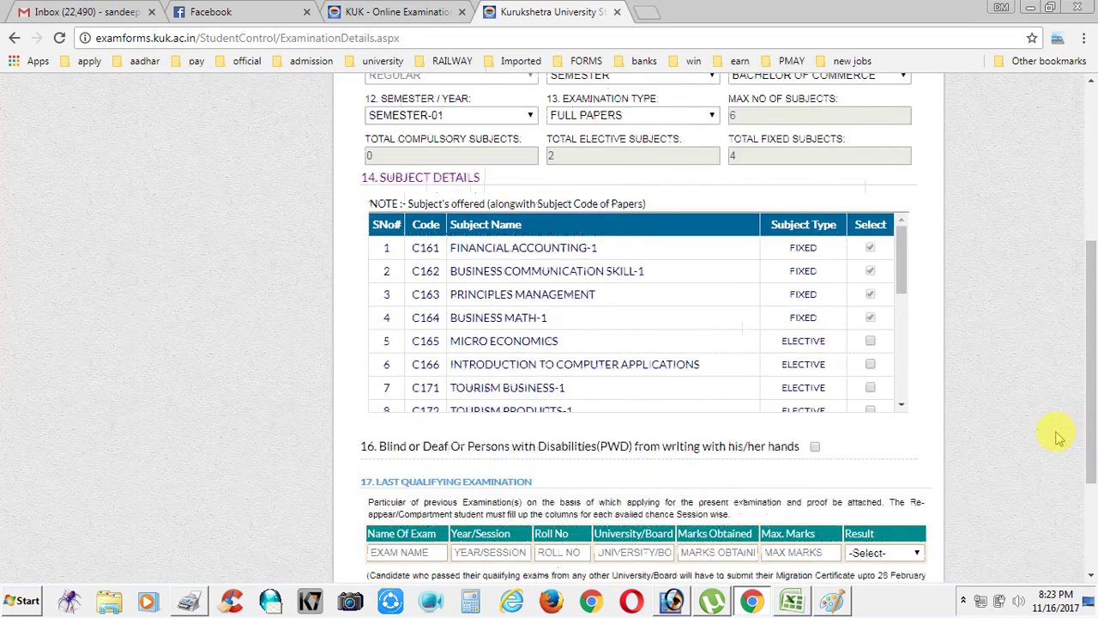
{"action": "scroll", "coordinate": [772, 442], "scroll_direction": "down", "scroll_amount": 2}
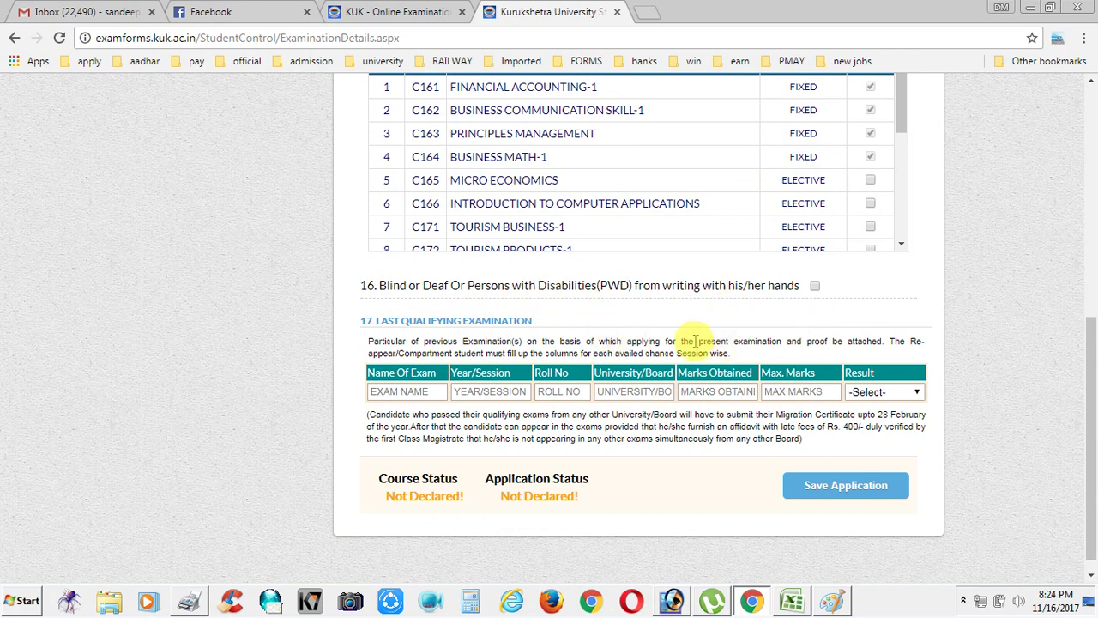
{"action": "scroll", "coordinate": [703, 339], "scroll_direction": "down", "scroll_amount": 1}
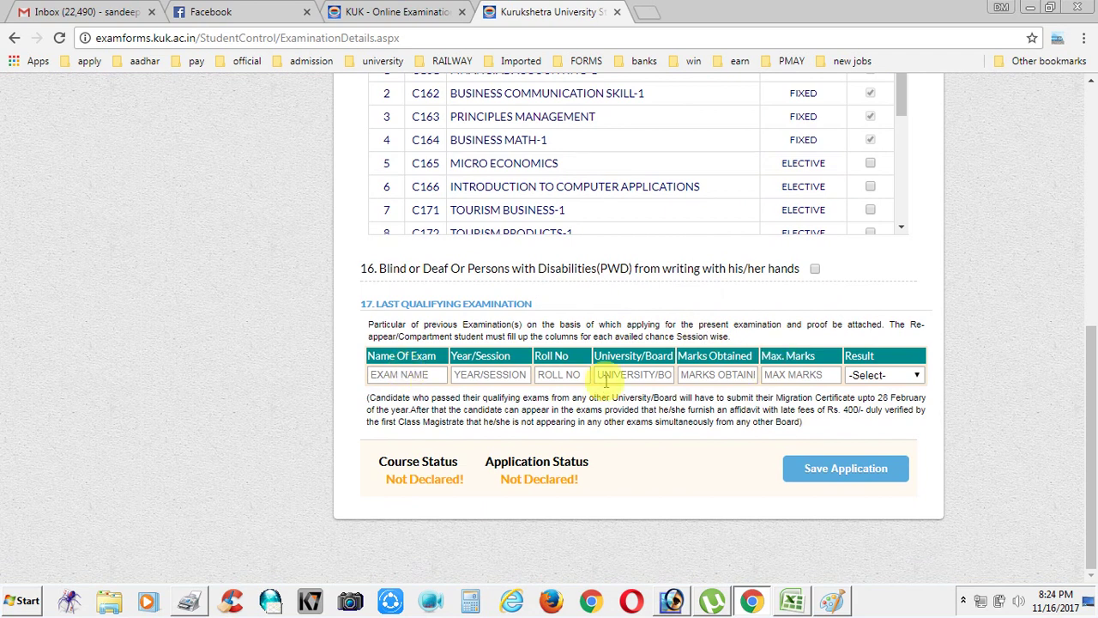
{"action": "left_click", "coordinate": [417, 376]}
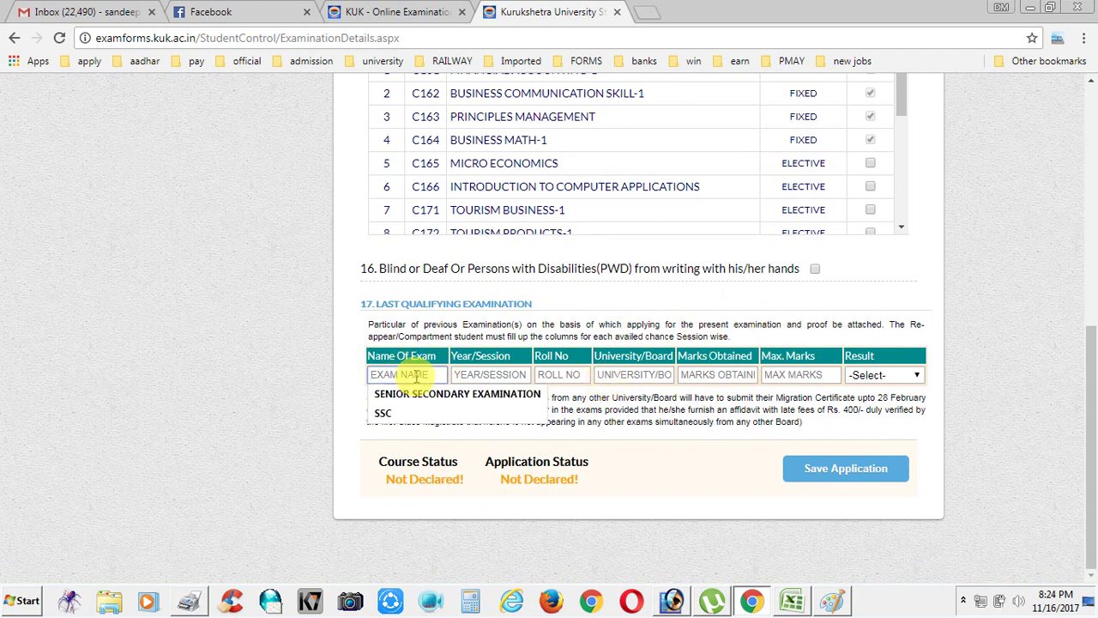
{"action": "left_click", "coordinate": [355, 328]}
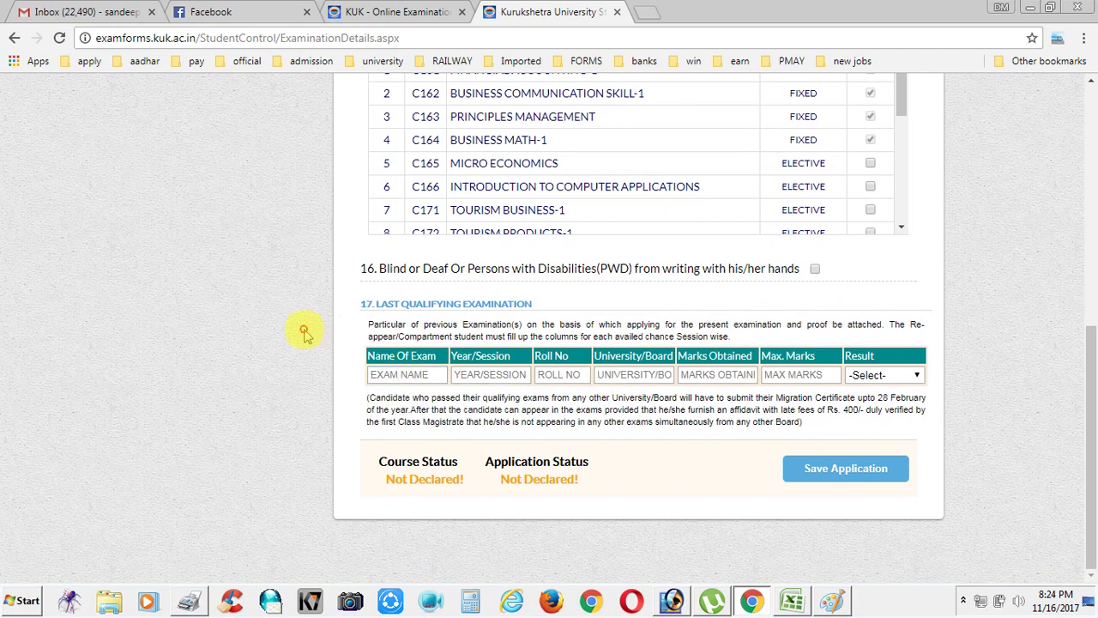
{"action": "left_click", "coordinate": [409, 373]}
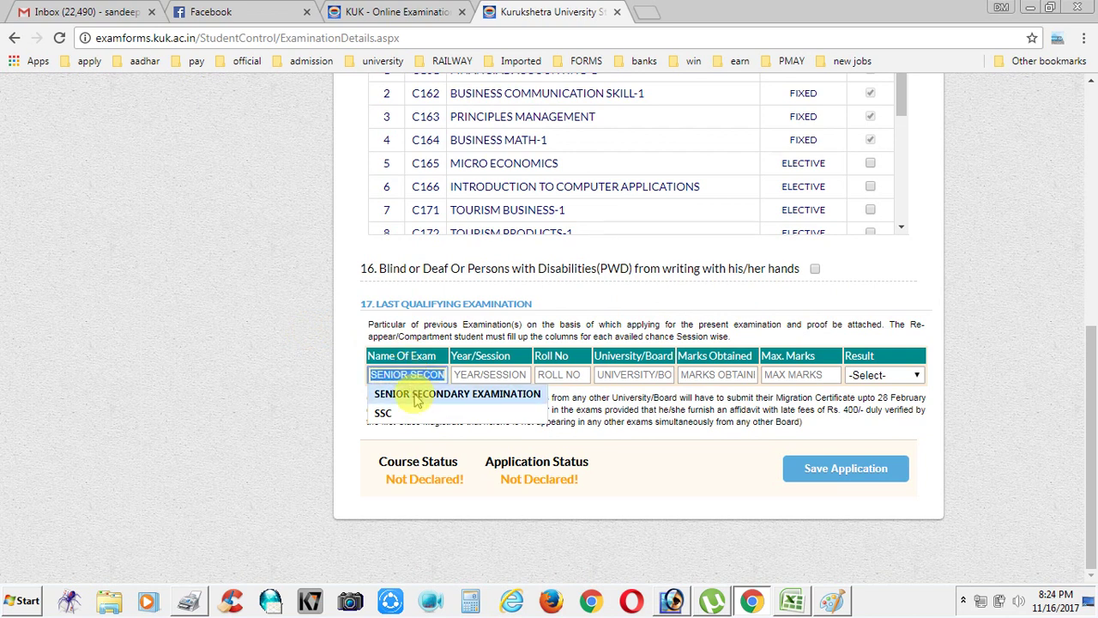
{"action": "left_click", "coordinate": [415, 394]}
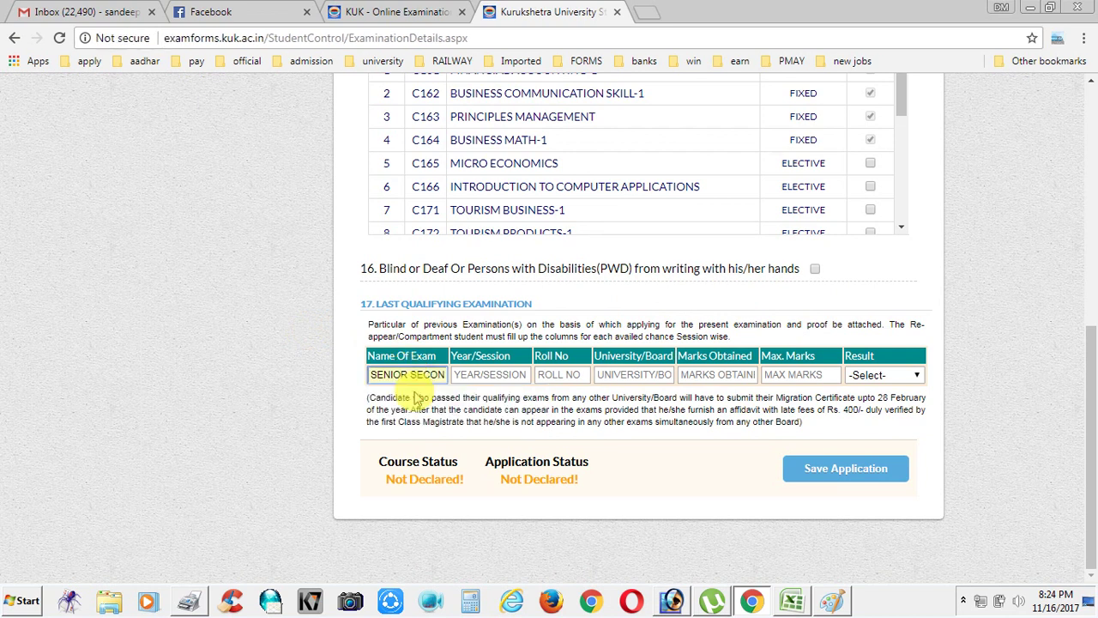
{"action": "left_click", "coordinate": [482, 375]}
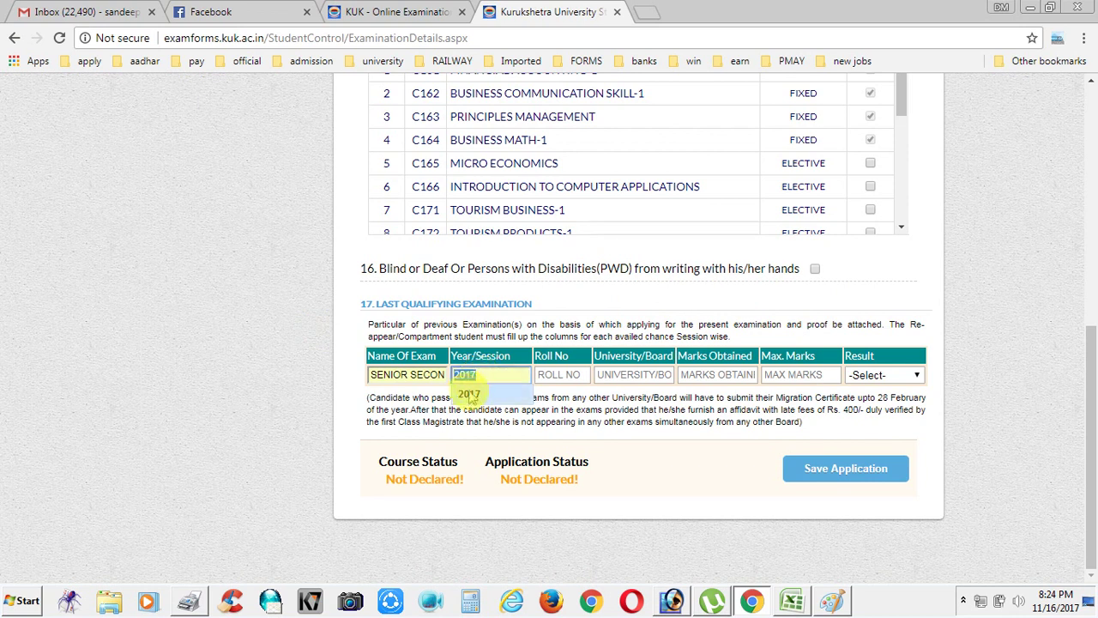
{"action": "left_click", "coordinate": [467, 394]}
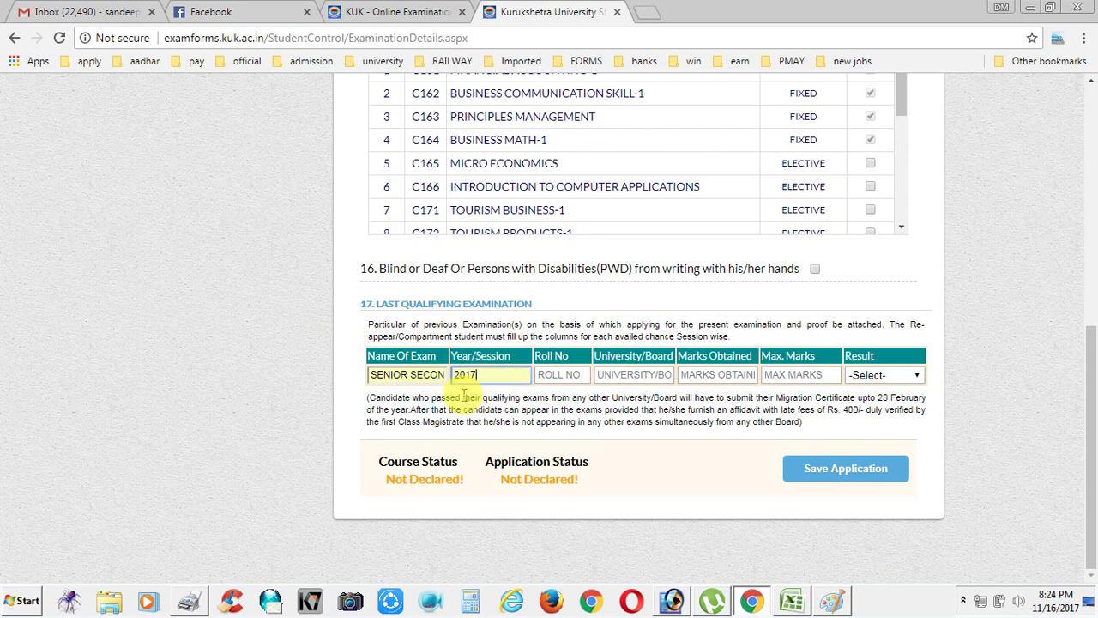
{"action": "left_click", "coordinate": [556, 378]}
{"action": "left_click", "coordinate": [575, 394]}
Enter board HBSE, marks 332 of 500, result Pass, and save the application.
{"action": "left_click", "coordinate": [605, 378]}
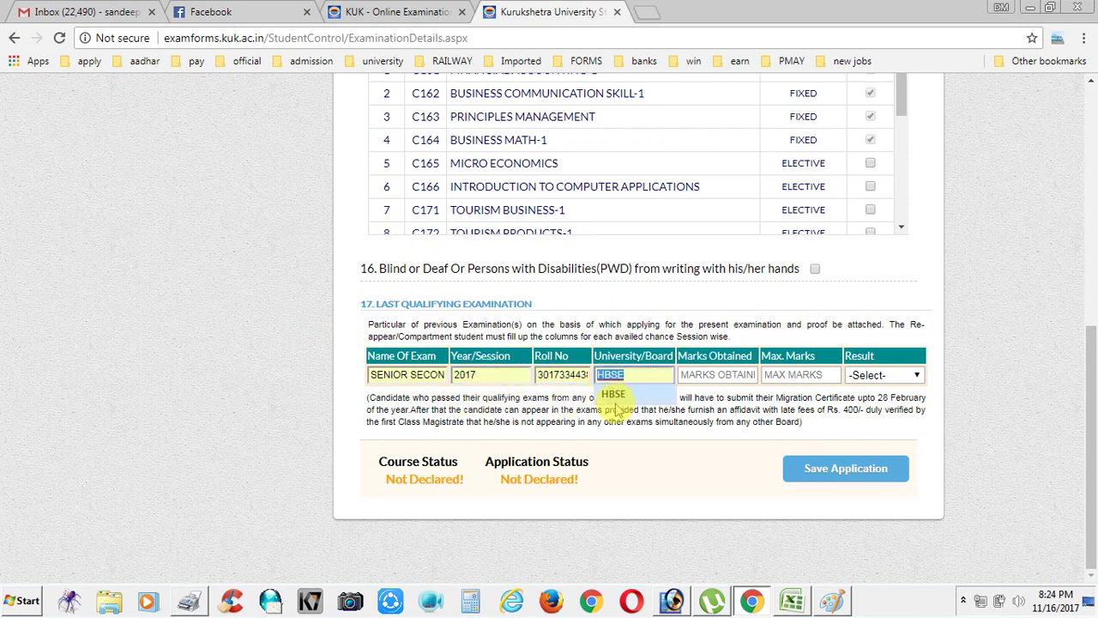
{"action": "left_click", "coordinate": [640, 375]}
{"action": "left_click", "coordinate": [625, 393]}
{"action": "left_click", "coordinate": [691, 375]}
{"action": "left_click", "coordinate": [693, 393]}
{"action": "left_click", "coordinate": [798, 375]}
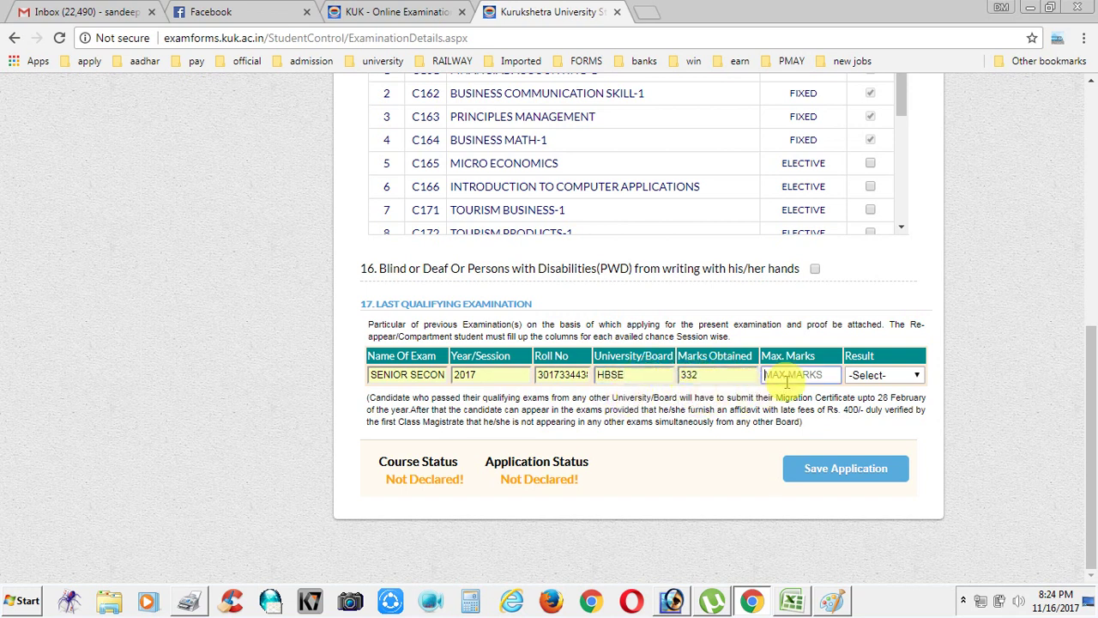
{"action": "left_click", "coordinate": [778, 393]}
{"action": "left_click", "coordinate": [871, 375]}
{"action": "left_click", "coordinate": [864, 403]}
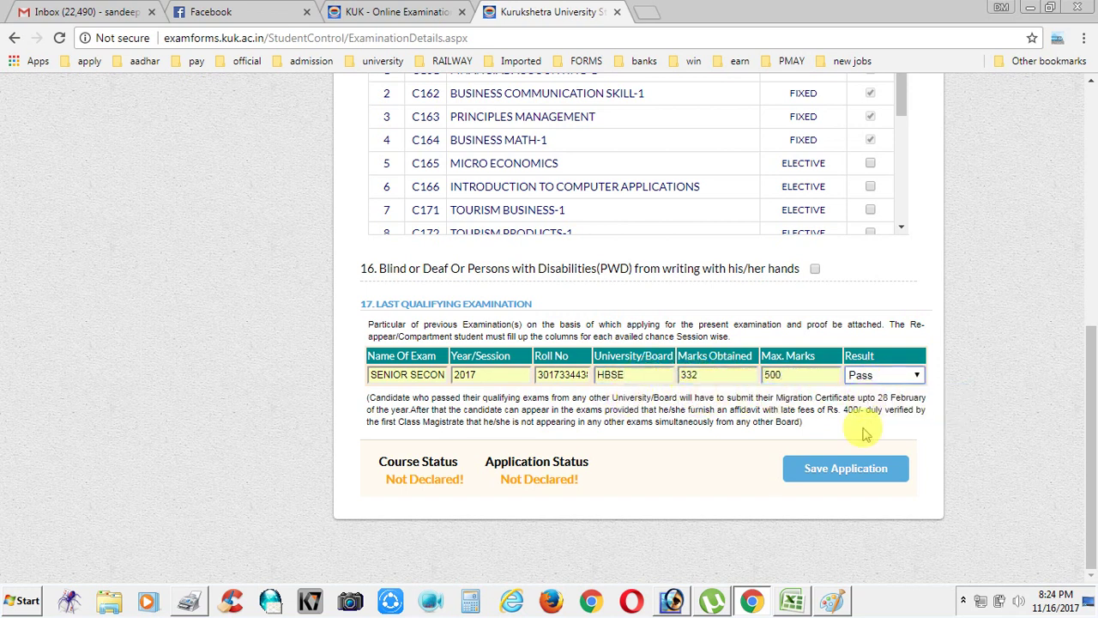
{"action": "left_click", "coordinate": [654, 418]}
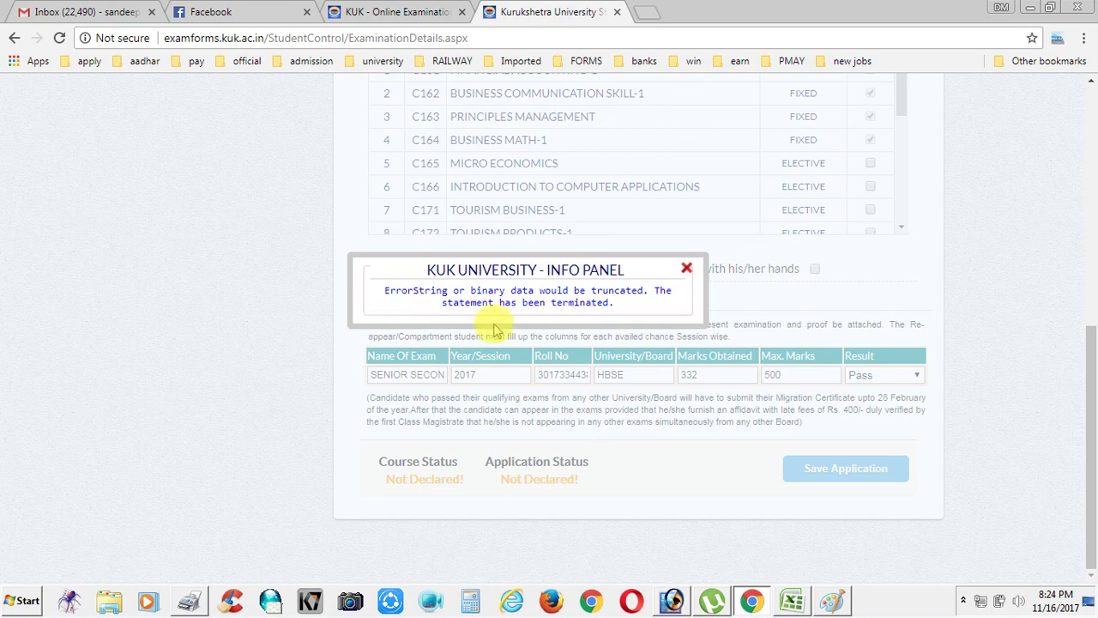
Dismiss the truncation error and replace the Name Of Exam with SSC.
{"action": "left_click", "coordinate": [686, 269]}
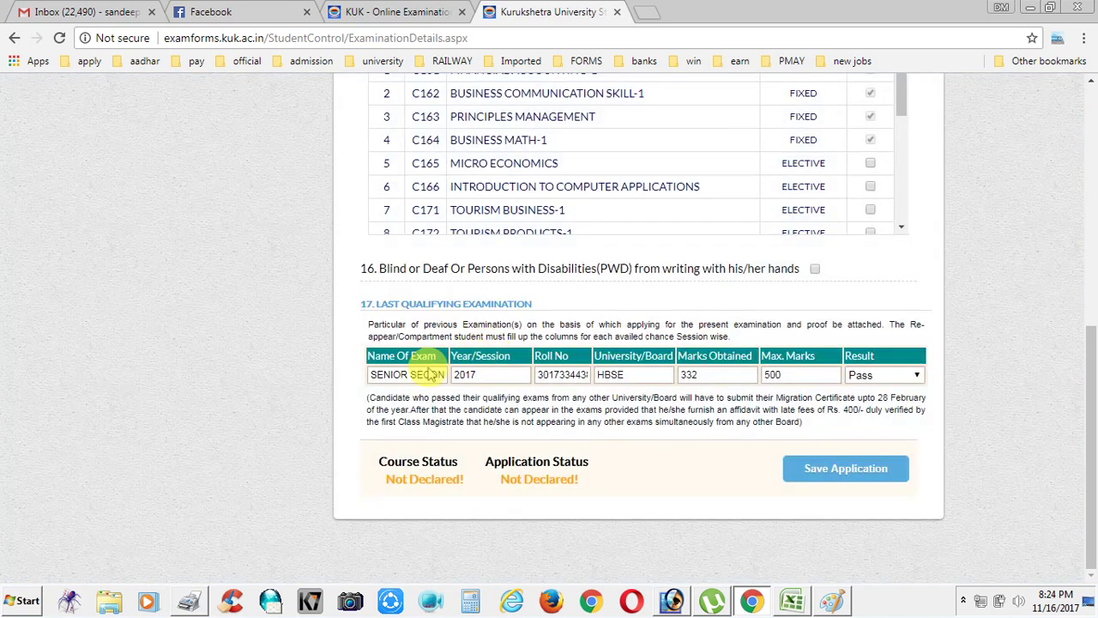
{"action": "left_click", "coordinate": [409, 375]}
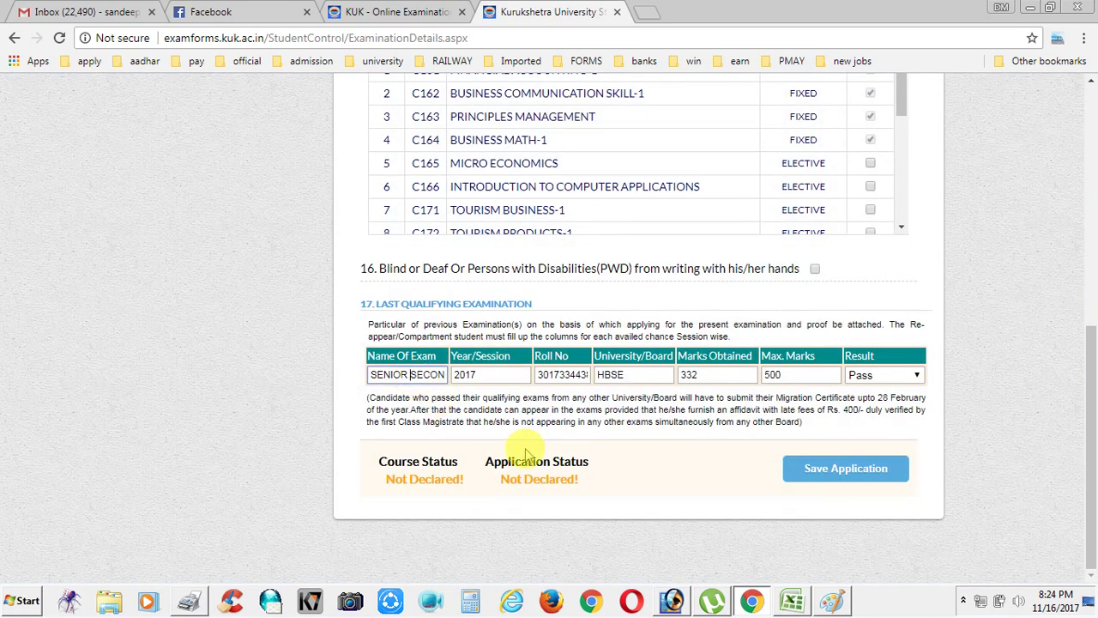
{"action": "key", "text": "ctrl+a"}
{"action": "type", "text": "SS"}
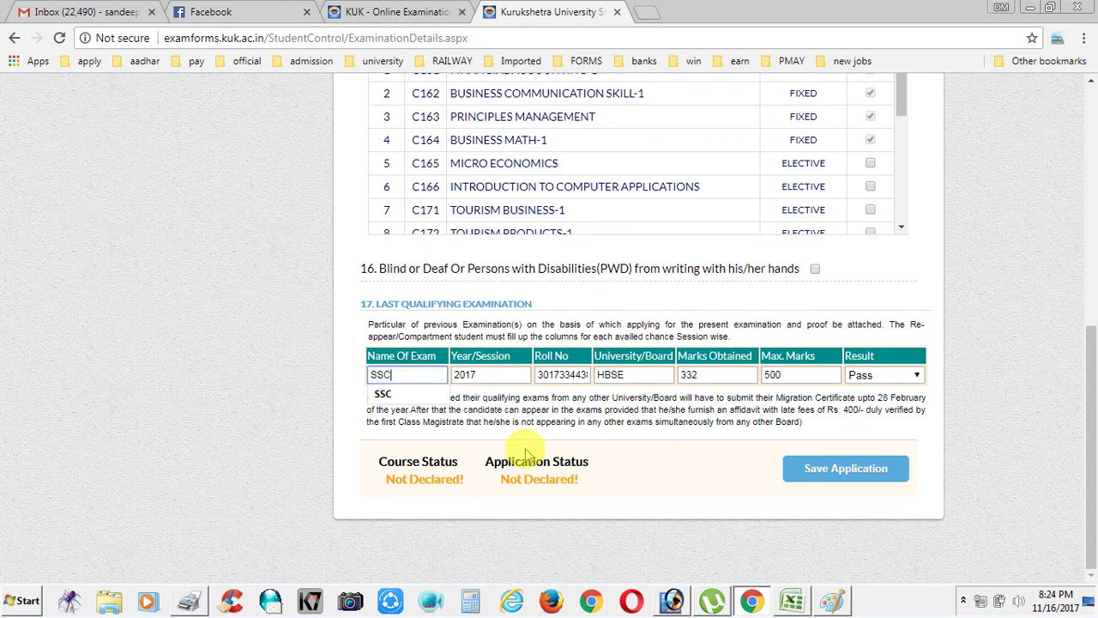
{"action": "key", "text": "Tab"}
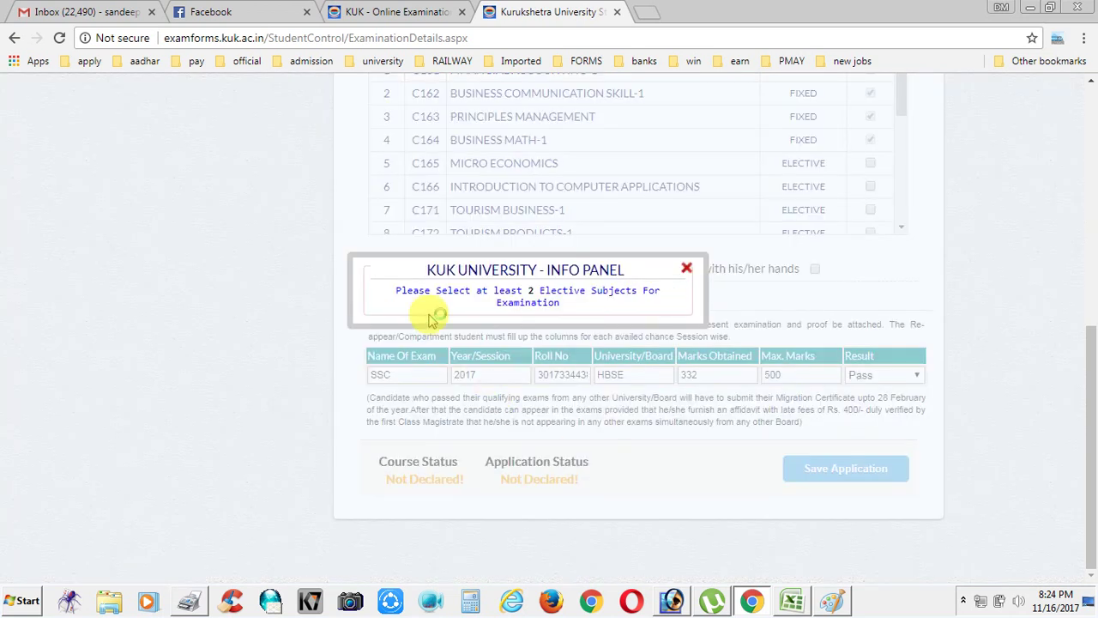
Dismiss the two-electives warning and add MICRO ECONOMICS as an elective subject.
{"action": "left_click", "coordinate": [687, 268]}
{"action": "scroll", "coordinate": [692, 346], "scroll_direction": "up", "scroll_amount": 2}
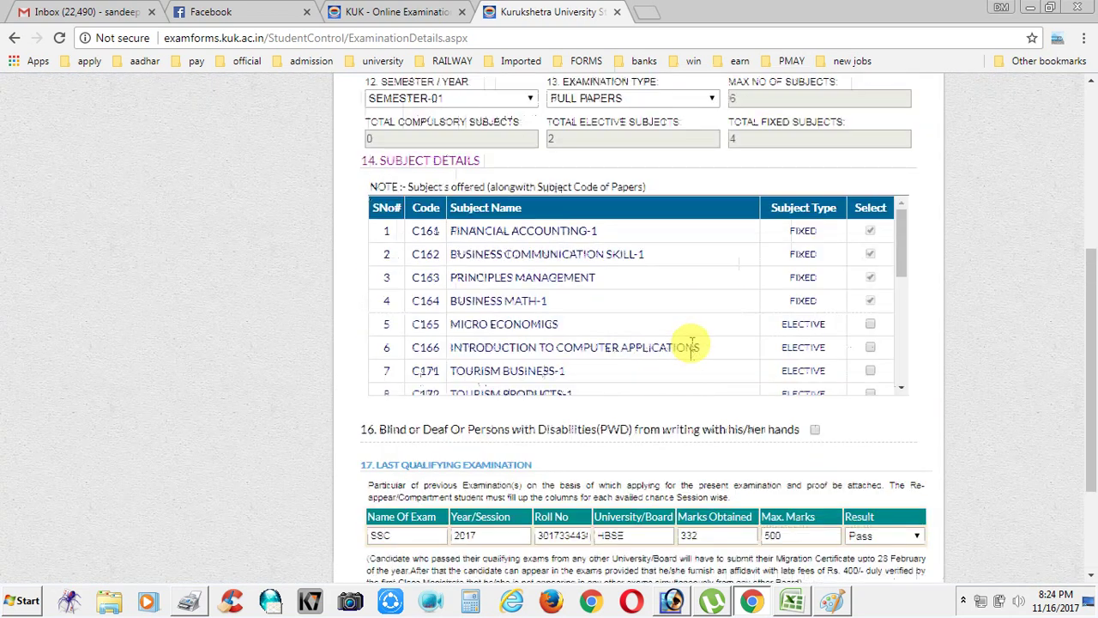
{"action": "left_click", "coordinate": [870, 324]}
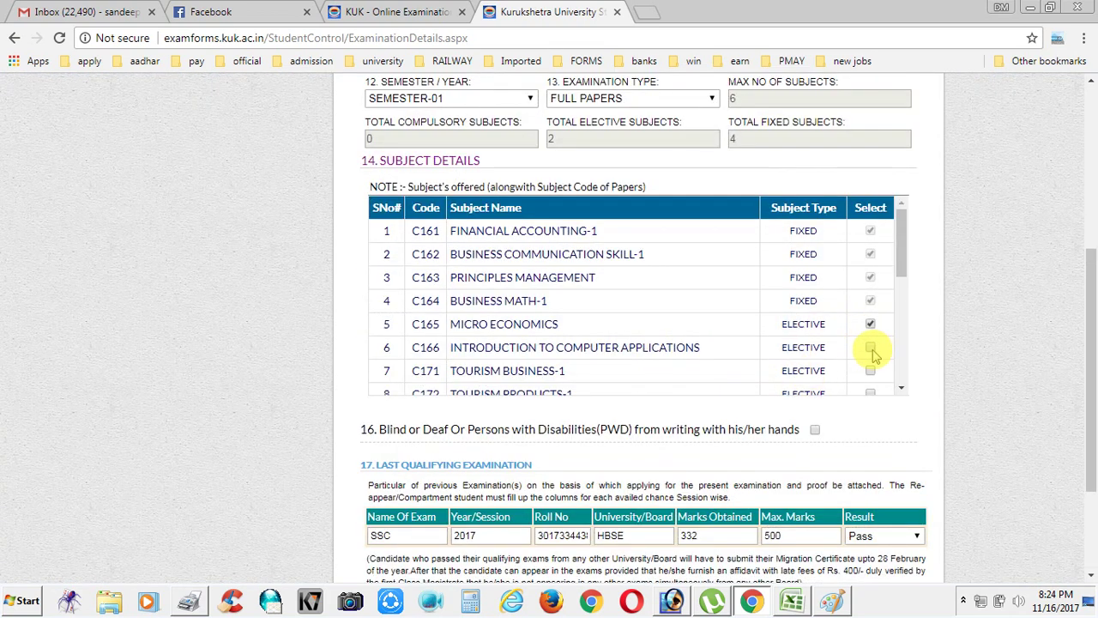
{"action": "scroll", "coordinate": [747, 421], "scroll_direction": "down", "scroll_amount": 2}
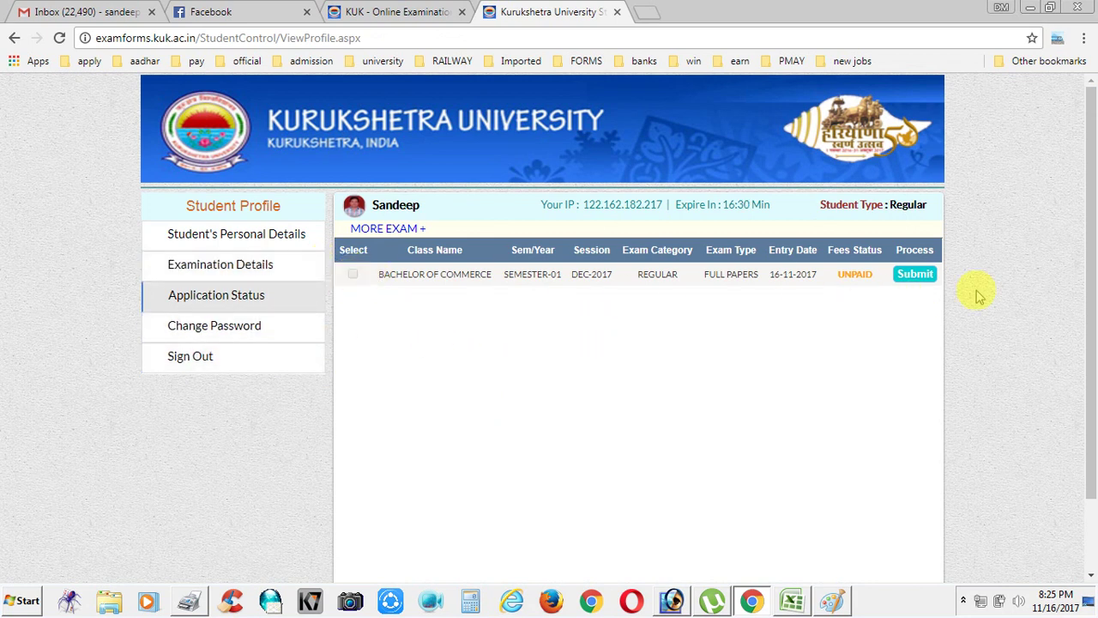
Open the Bachelor of Commerce application preview and accept all terms and conditions.
{"action": "left_click", "coordinate": [915, 273]}
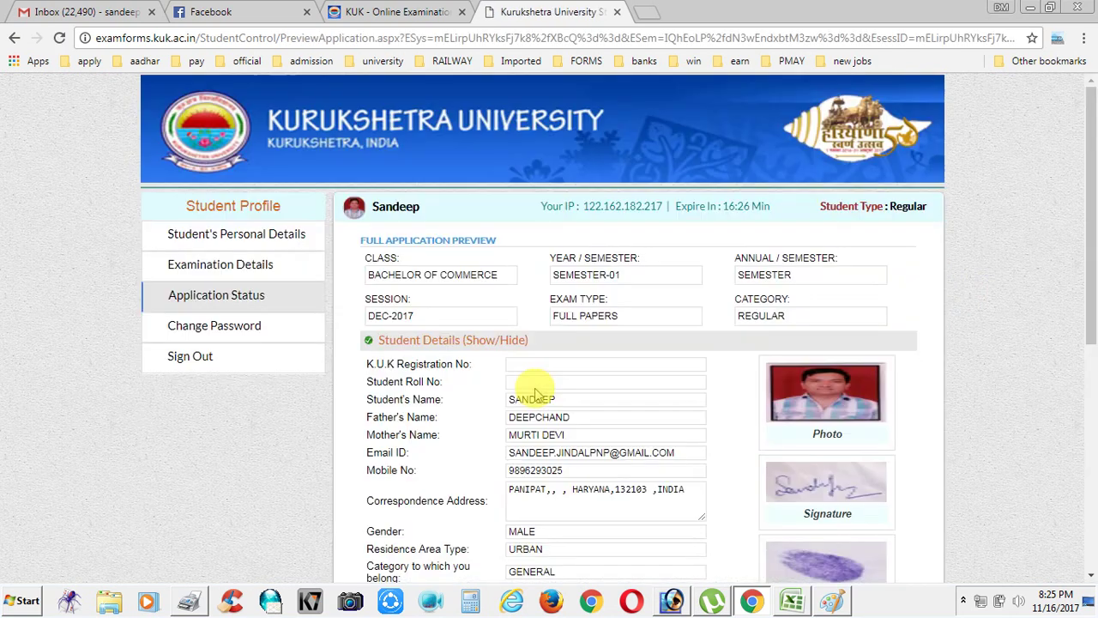
{"action": "scroll", "coordinate": [534, 393], "scroll_direction": "down", "scroll_amount": 3}
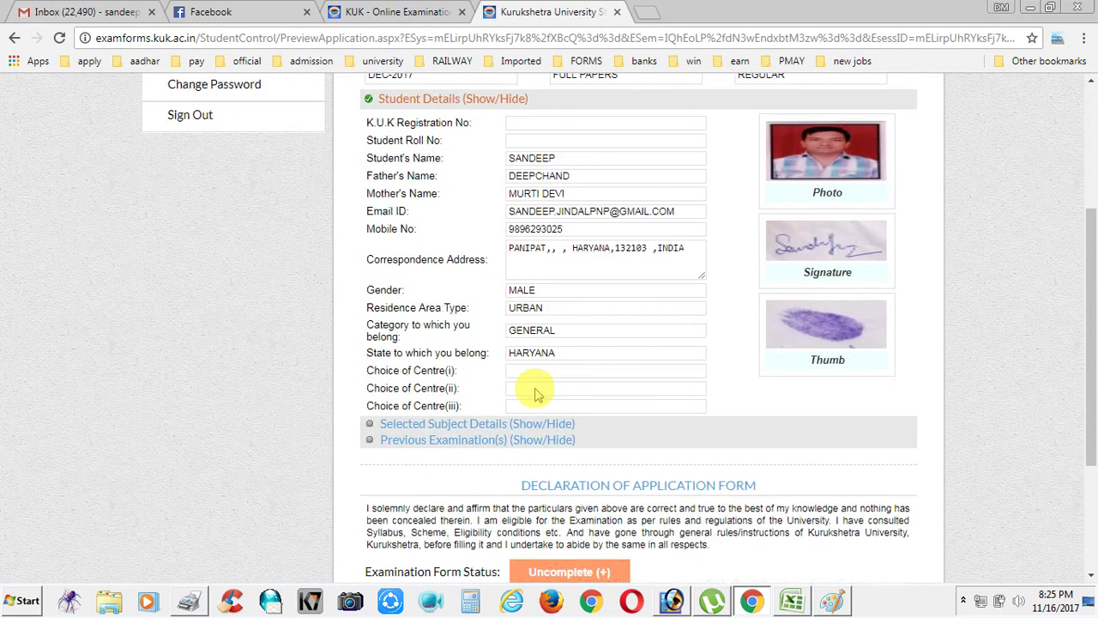
{"action": "scroll", "coordinate": [532, 391], "scroll_direction": "down", "scroll_amount": 3}
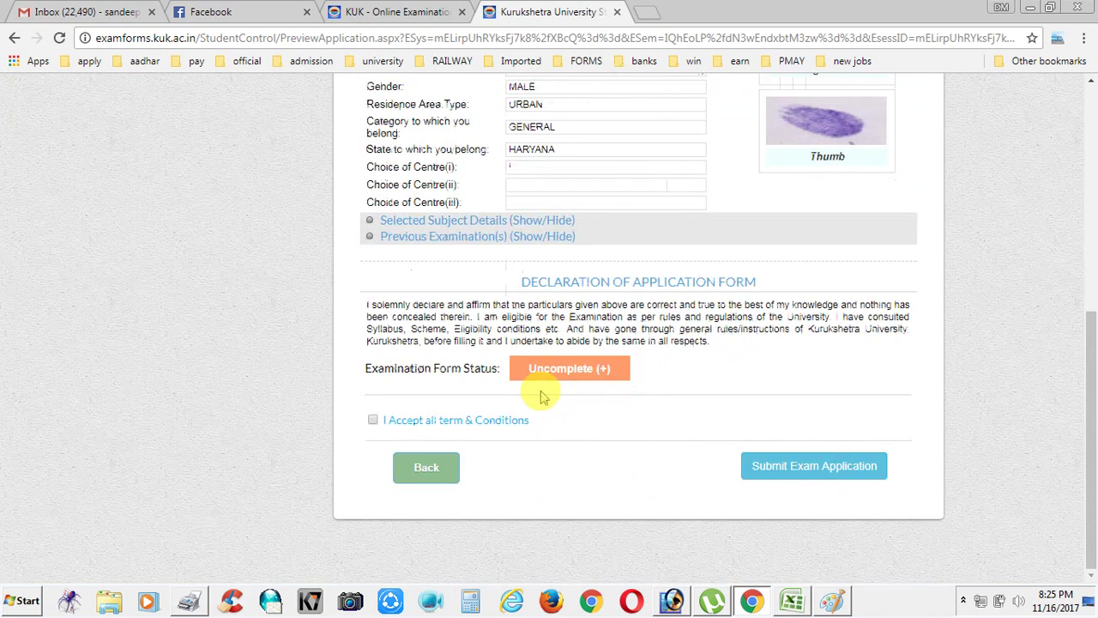
{"action": "left_click", "coordinate": [372, 420]}
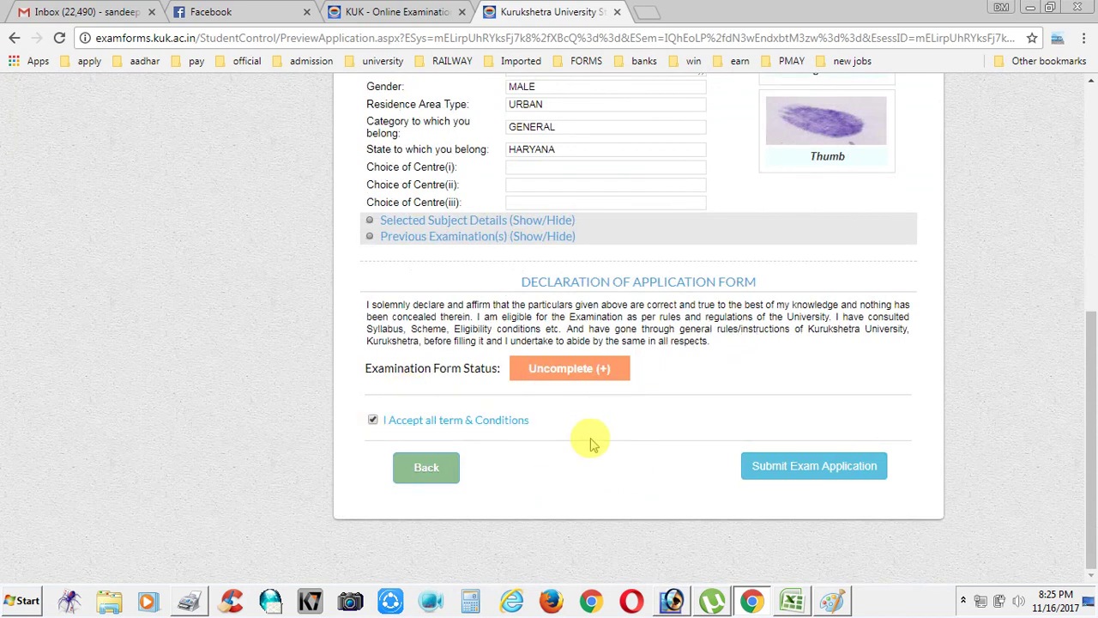
Show each section's completion status, dismiss the fees notice, and submit the exam application.
{"action": "left_click", "coordinate": [577, 373]}
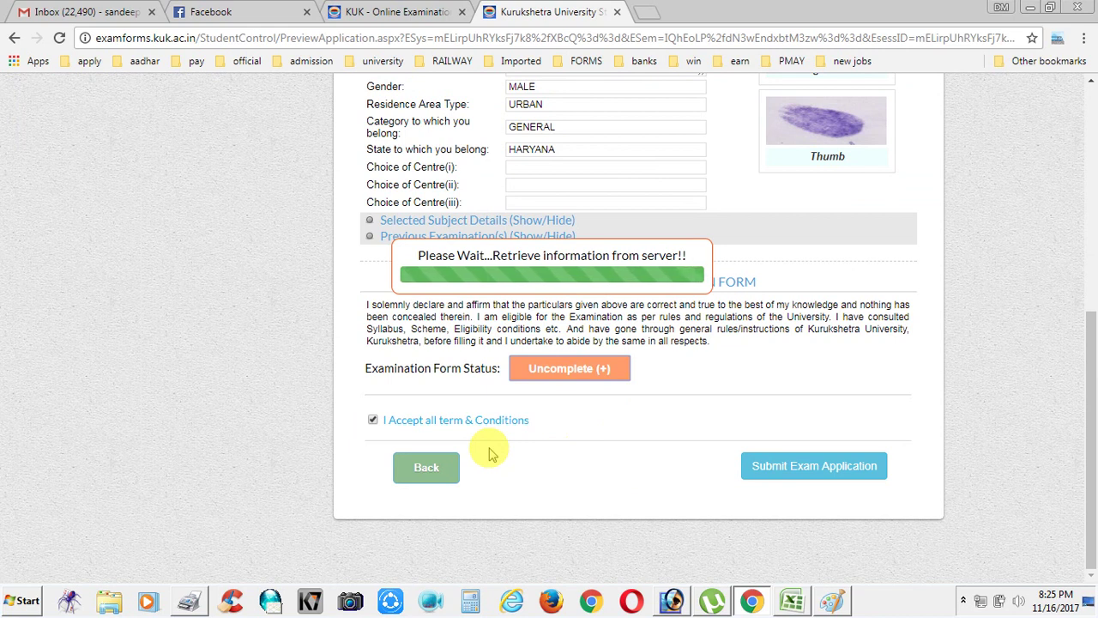
{"action": "scroll", "coordinate": [494, 455], "scroll_direction": "down", "scroll_amount": 2}
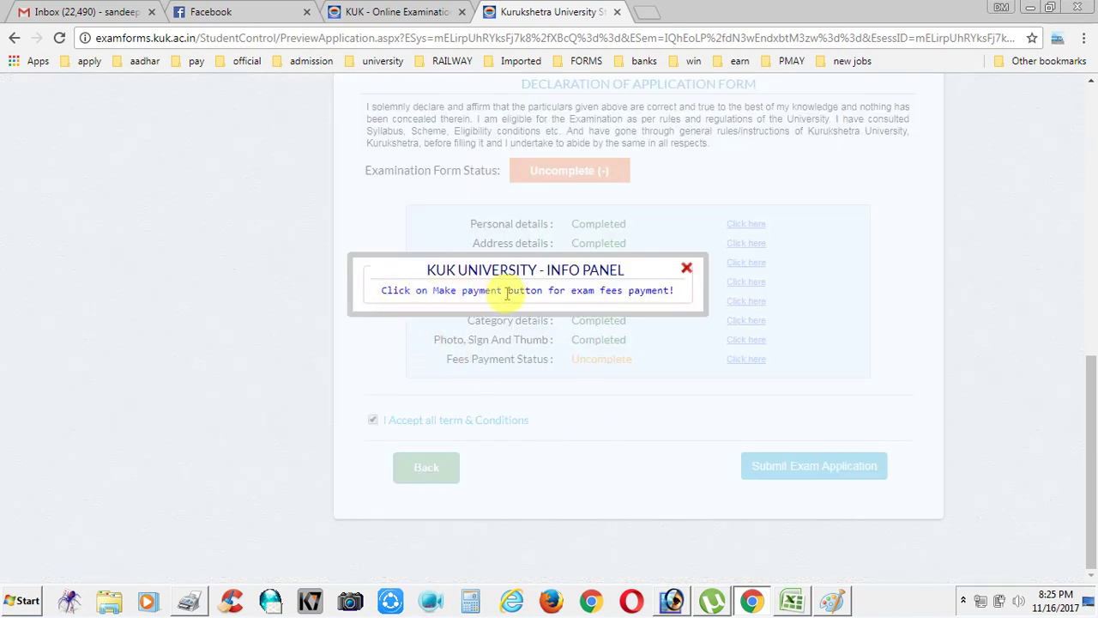
{"action": "left_click", "coordinate": [686, 268]}
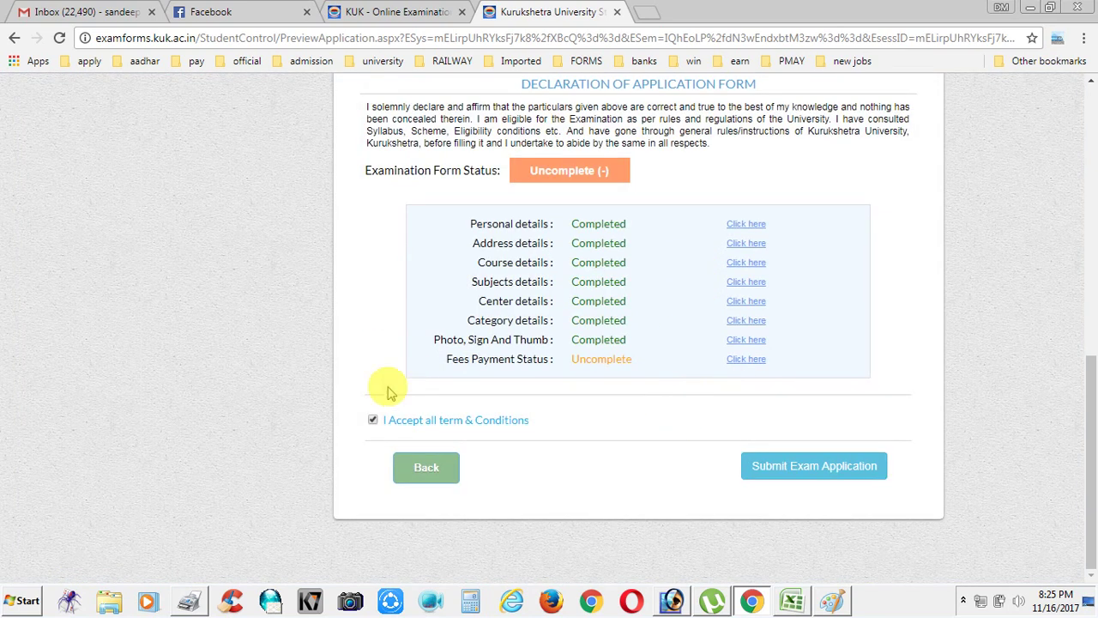
{"action": "left_click", "coordinate": [766, 470]}
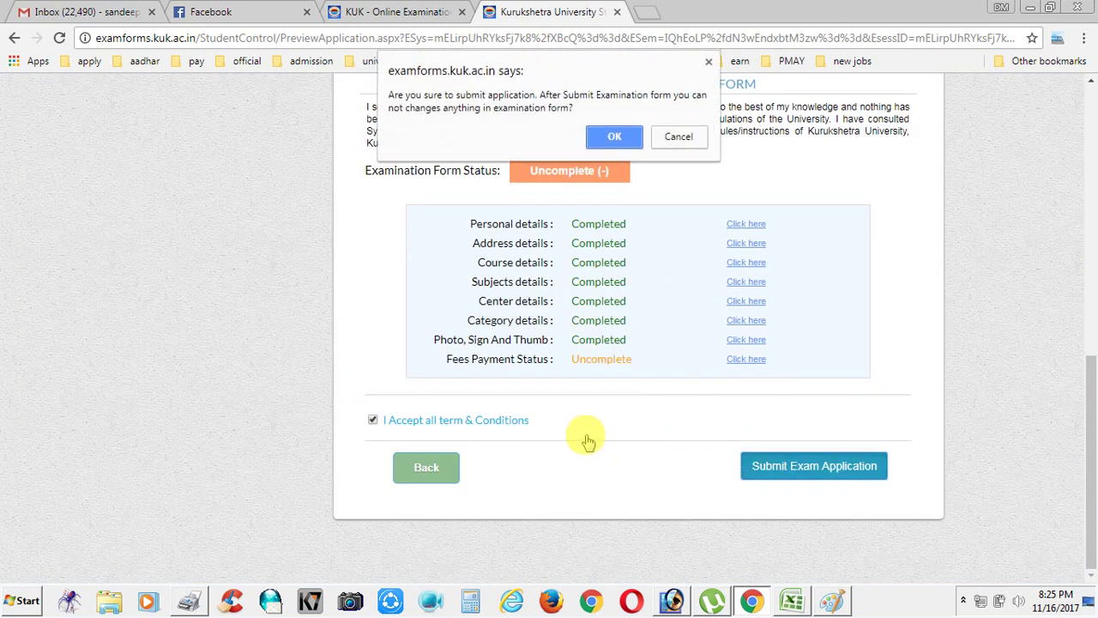
Confirm sending the exam form to the college and dismiss the success notice.
{"action": "left_click", "coordinate": [600, 136]}
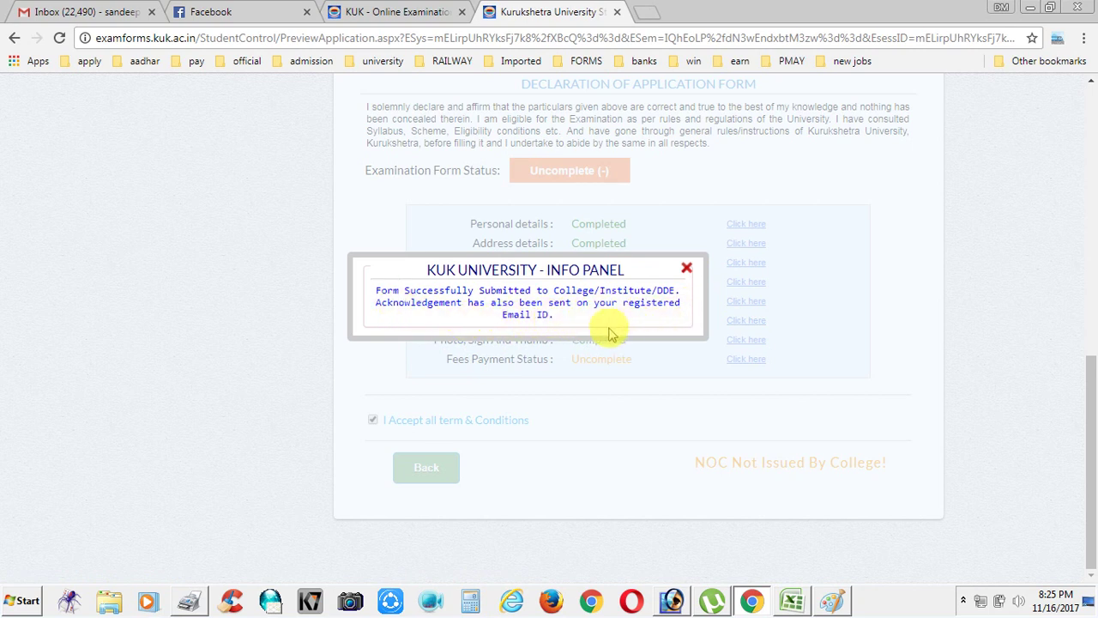
{"action": "left_click", "coordinate": [687, 271]}
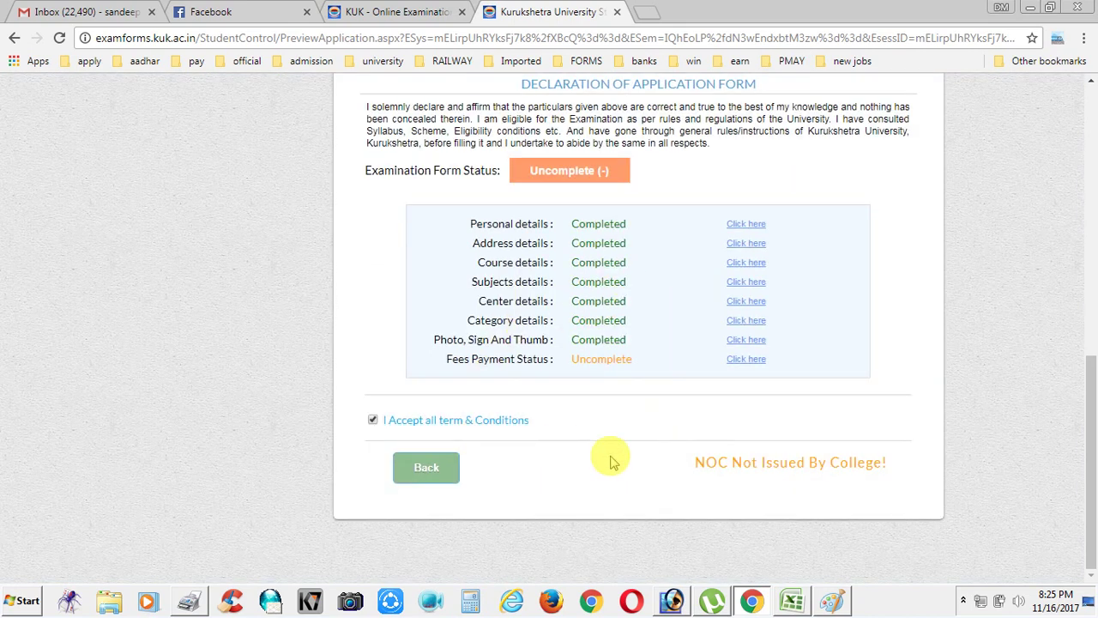
{"action": "scroll", "coordinate": [644, 459], "scroll_direction": "up", "scroll_amount": 10}
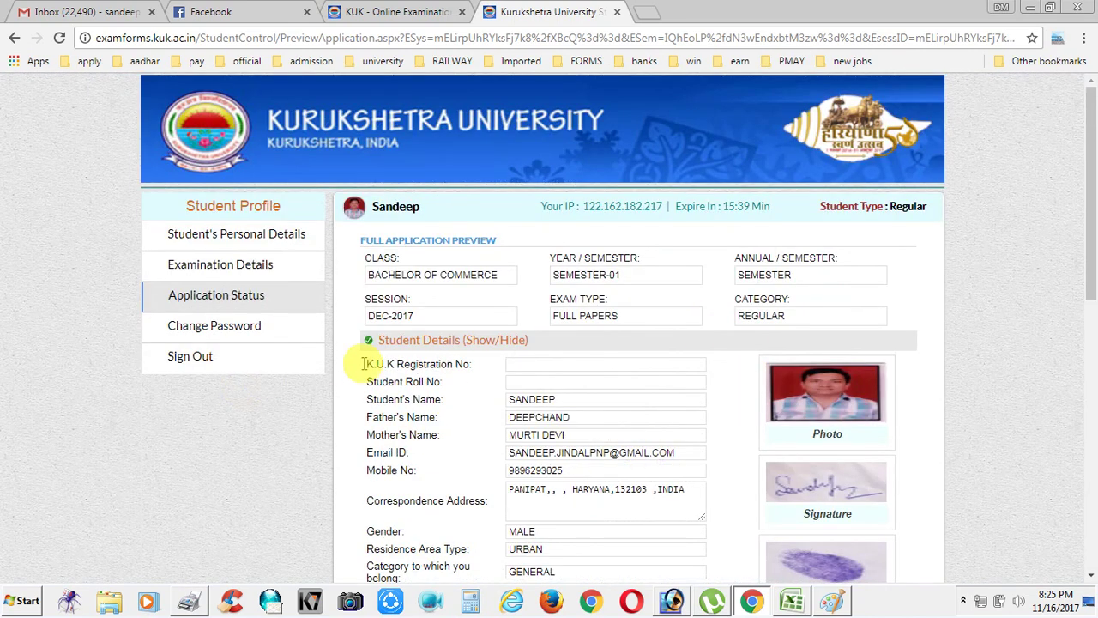
Review the Examination Details page from Application Status to verify the submission.
{"action": "left_click", "coordinate": [199, 296]}
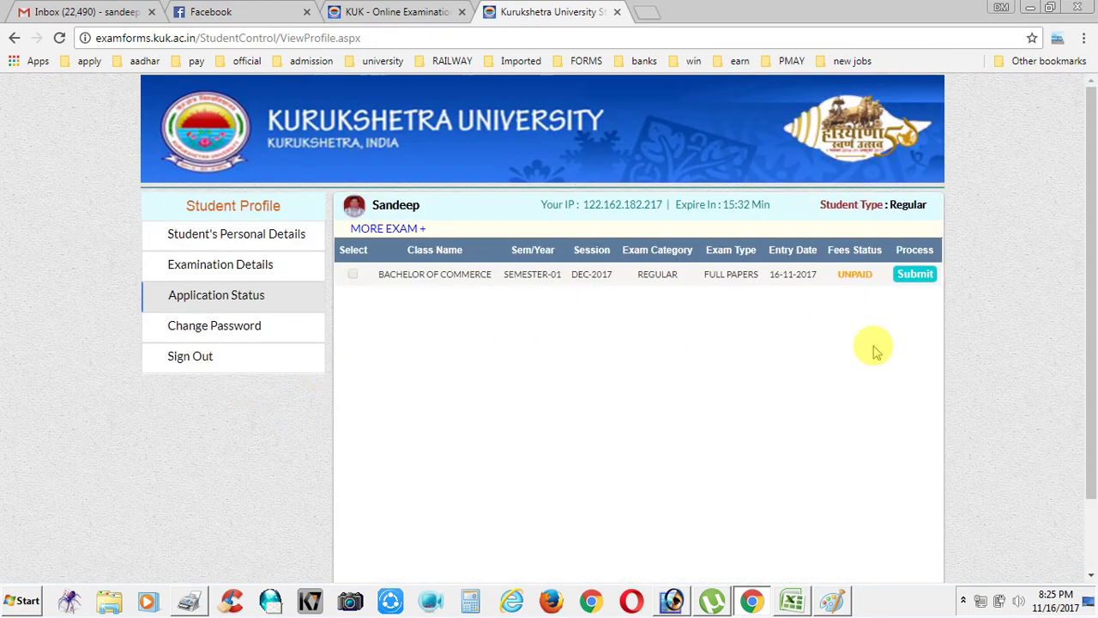
{"action": "left_click", "coordinate": [226, 265]}
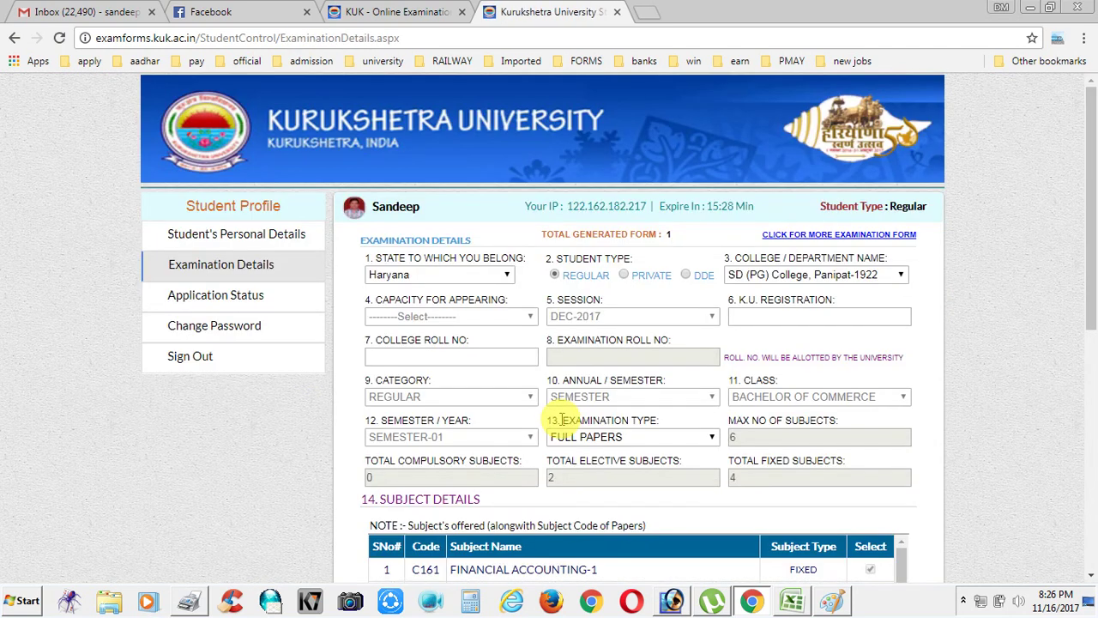
{"action": "scroll", "coordinate": [463, 394], "scroll_direction": "down", "scroll_amount": 6}
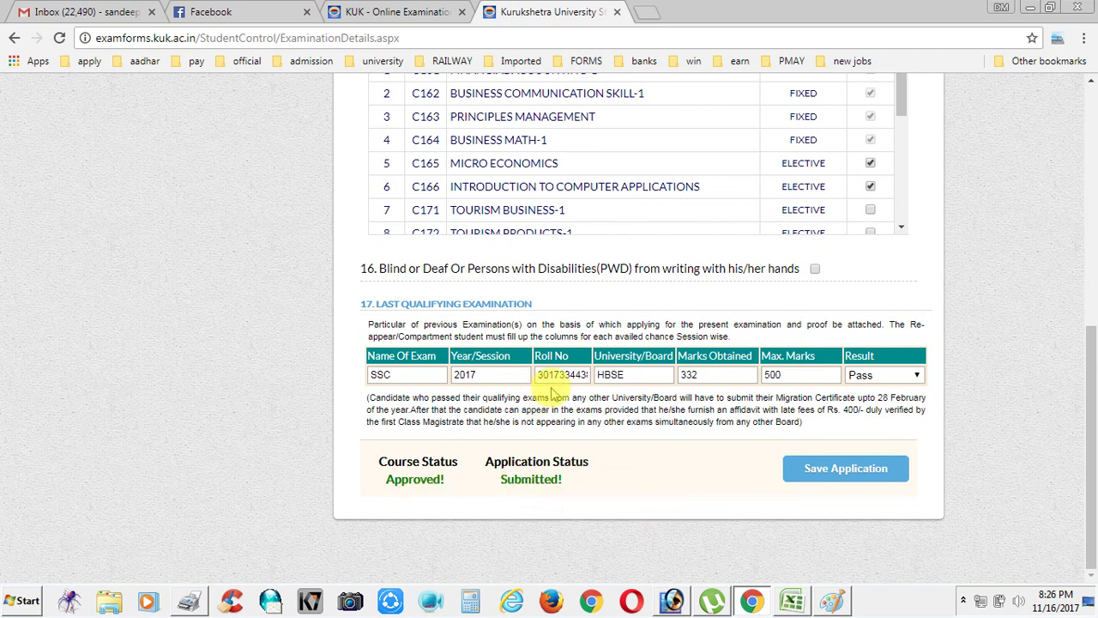
{"action": "scroll", "coordinate": [556, 393], "scroll_direction": "up", "scroll_amount": 10}
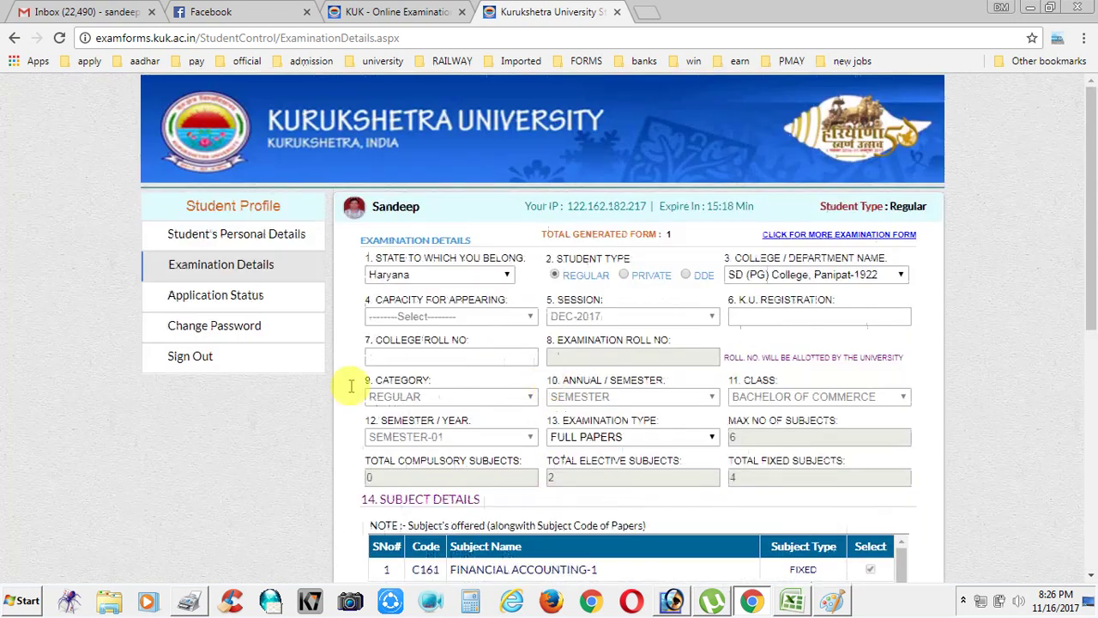
Reopen the full application preview from the exam row in Application Status.
{"action": "left_click", "coordinate": [218, 297]}
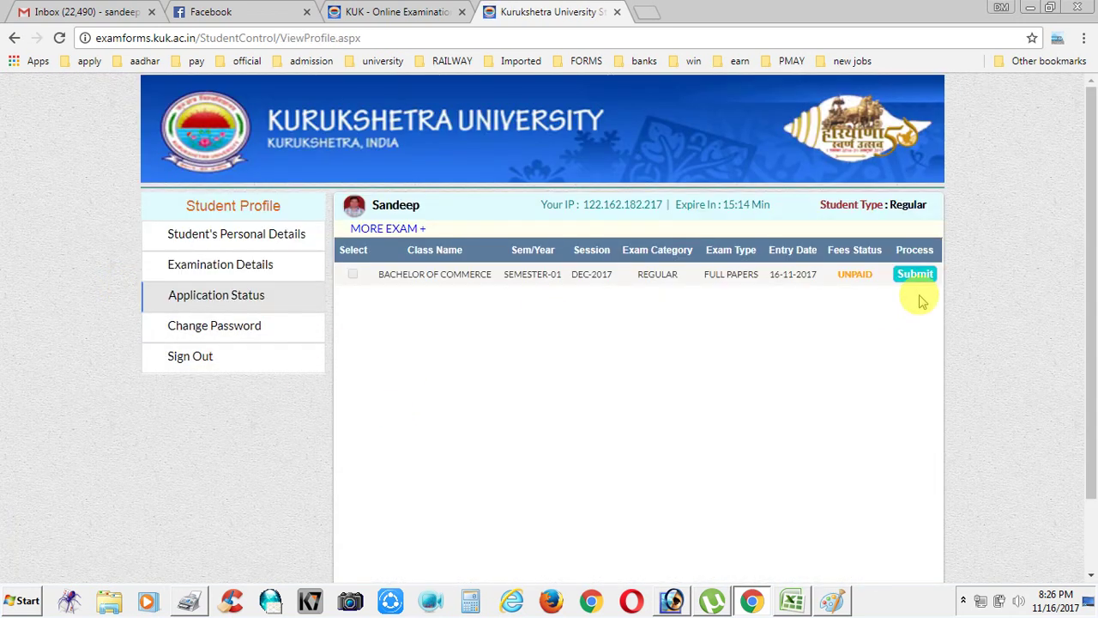
{"action": "left_click", "coordinate": [914, 275]}
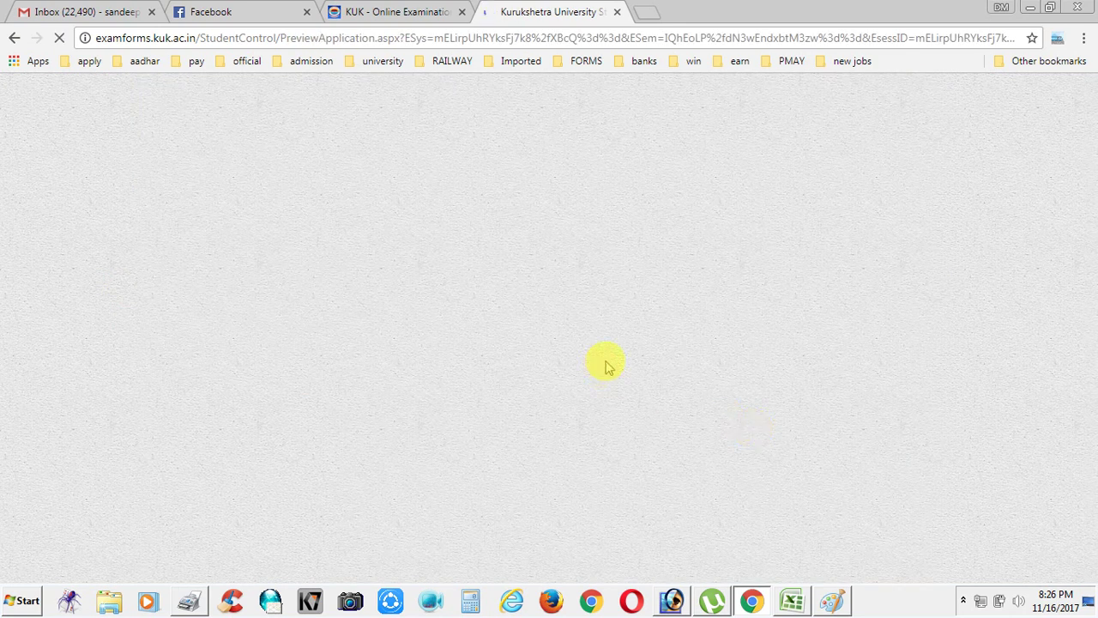
{"action": "scroll", "coordinate": [618, 367], "scroll_direction": "down", "scroll_amount": 5}
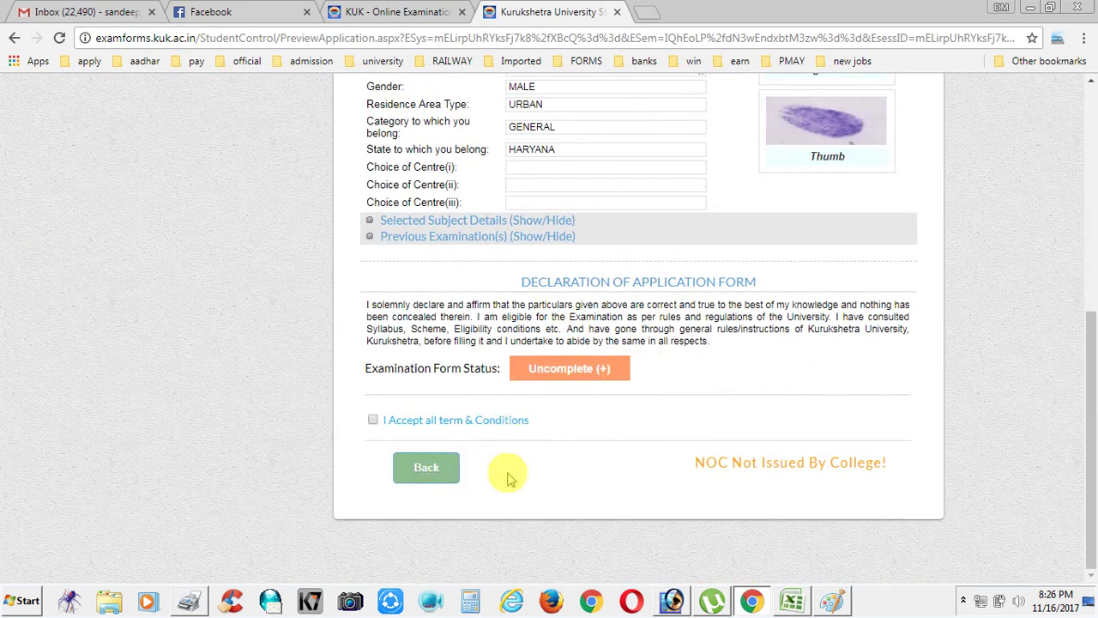
Accept the terms and conditions and expand the Uncomplete (+) section status breakdown.
{"action": "left_click", "coordinate": [372, 419]}
{"action": "scroll", "coordinate": [476, 413], "scroll_direction": "up", "scroll_amount": 4}
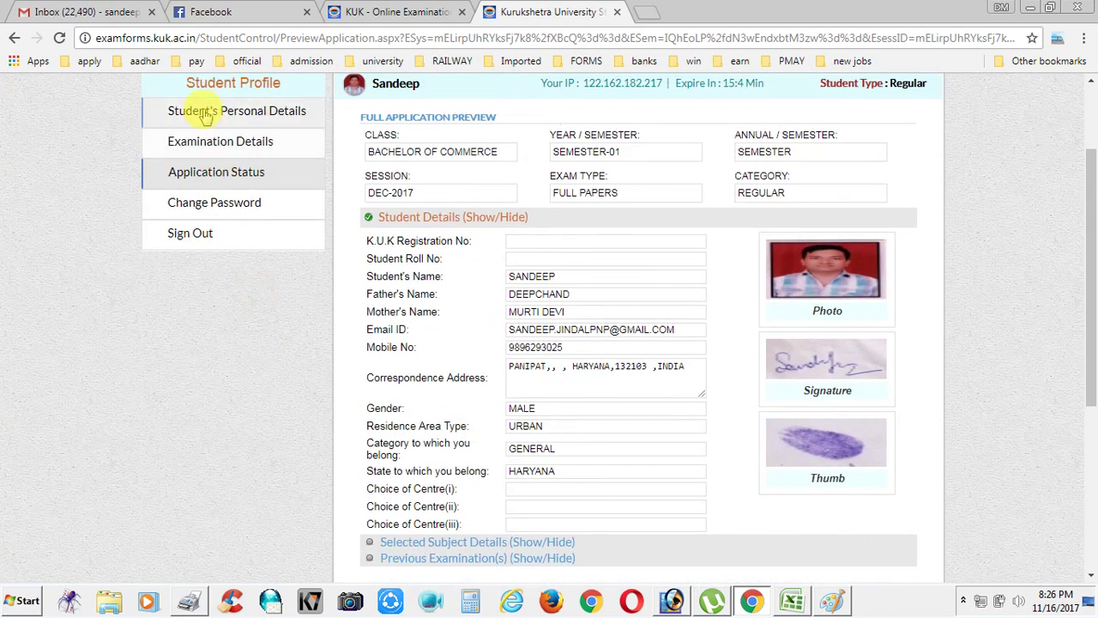
{"action": "scroll", "coordinate": [307, 246], "scroll_direction": "up", "scroll_amount": 2}
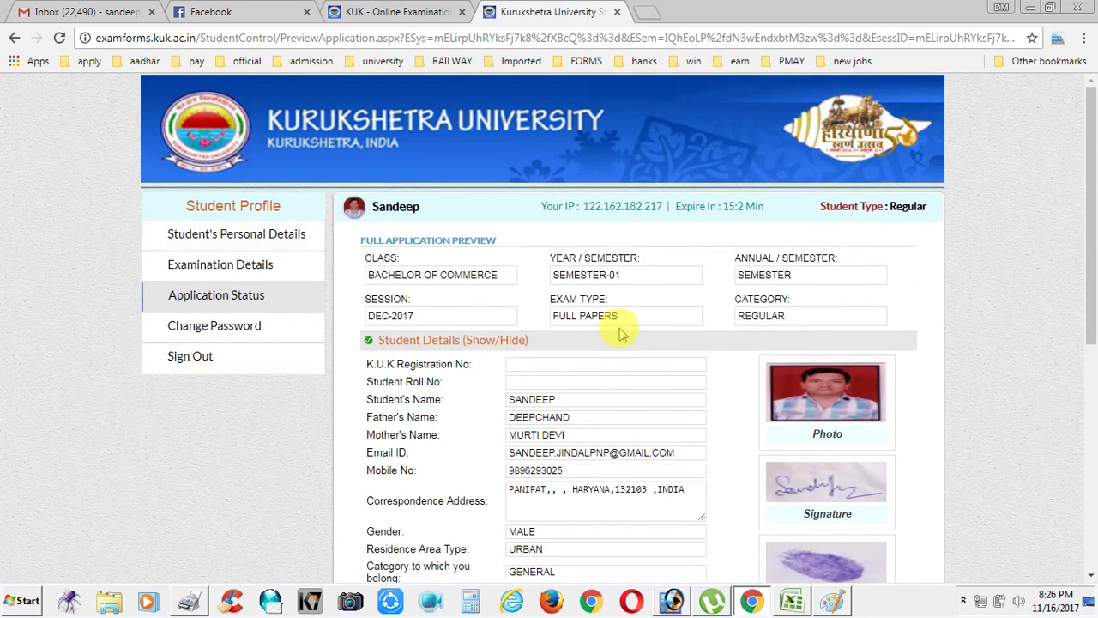
{"action": "scroll", "coordinate": [620, 326], "scroll_direction": "down", "scroll_amount": 6}
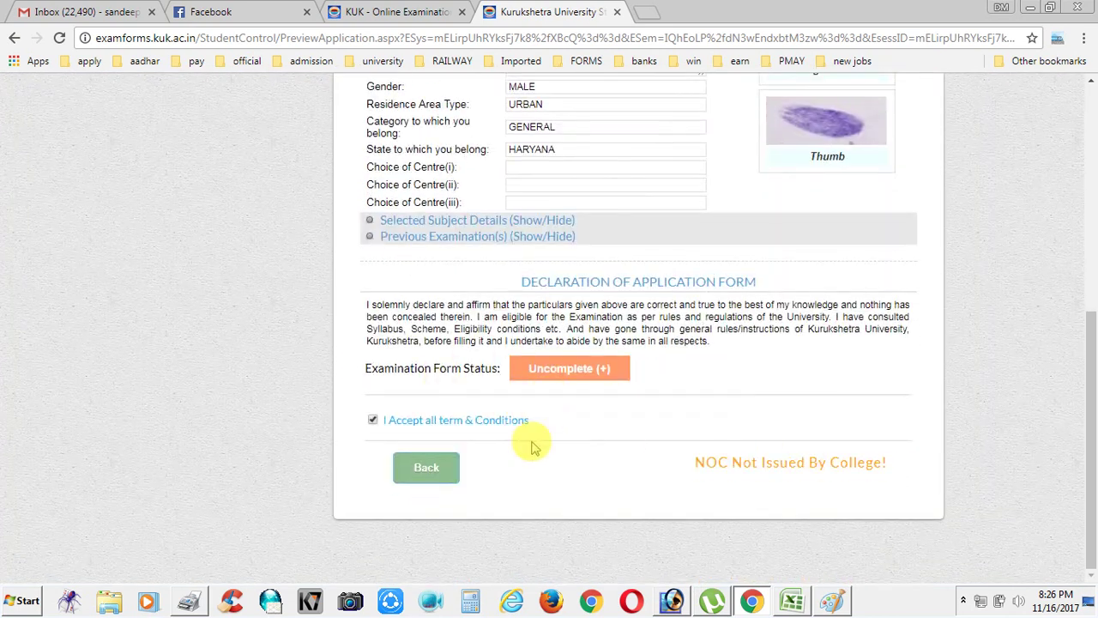
{"action": "left_click", "coordinate": [442, 467]}
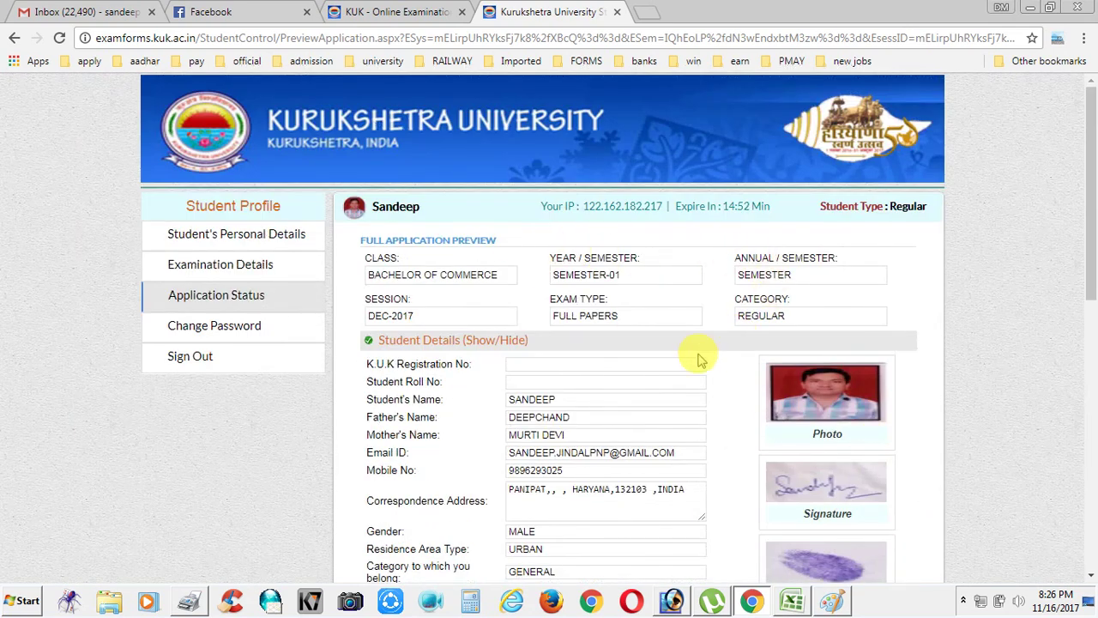
Review the breakdown showing only Fees Payment Uncomplete, then preview printing and cancel.
{"action": "scroll", "coordinate": [700, 352], "scroll_direction": "down", "scroll_amount": 6}
{"action": "scroll", "coordinate": [700, 352], "scroll_direction": "down", "scroll_amount": 2}
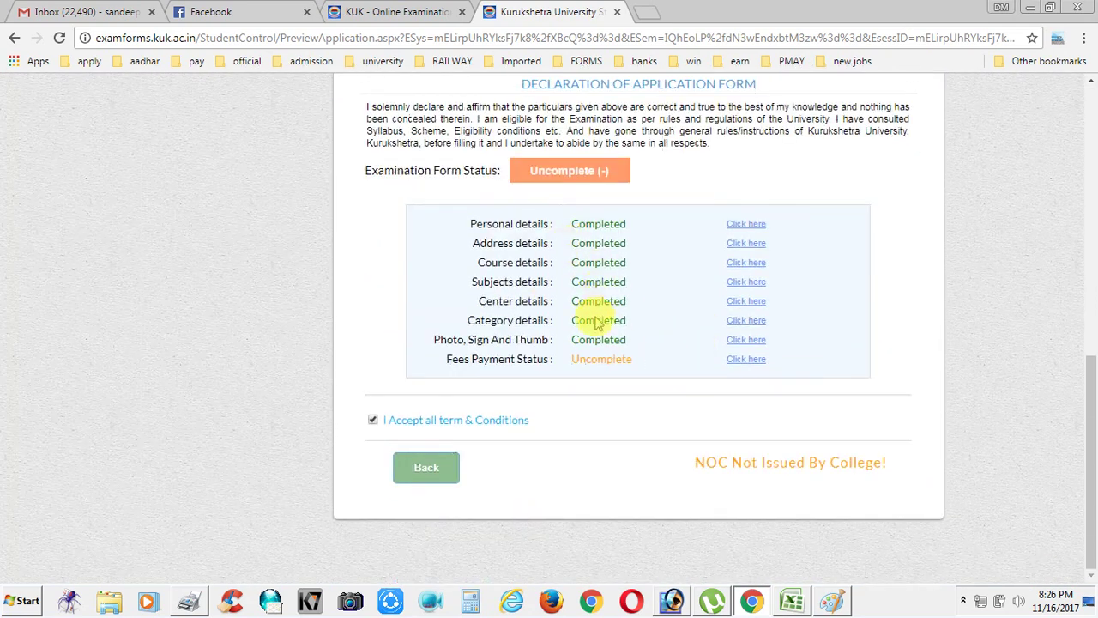
{"action": "scroll", "coordinate": [644, 396], "scroll_direction": "up", "scroll_amount": 2}
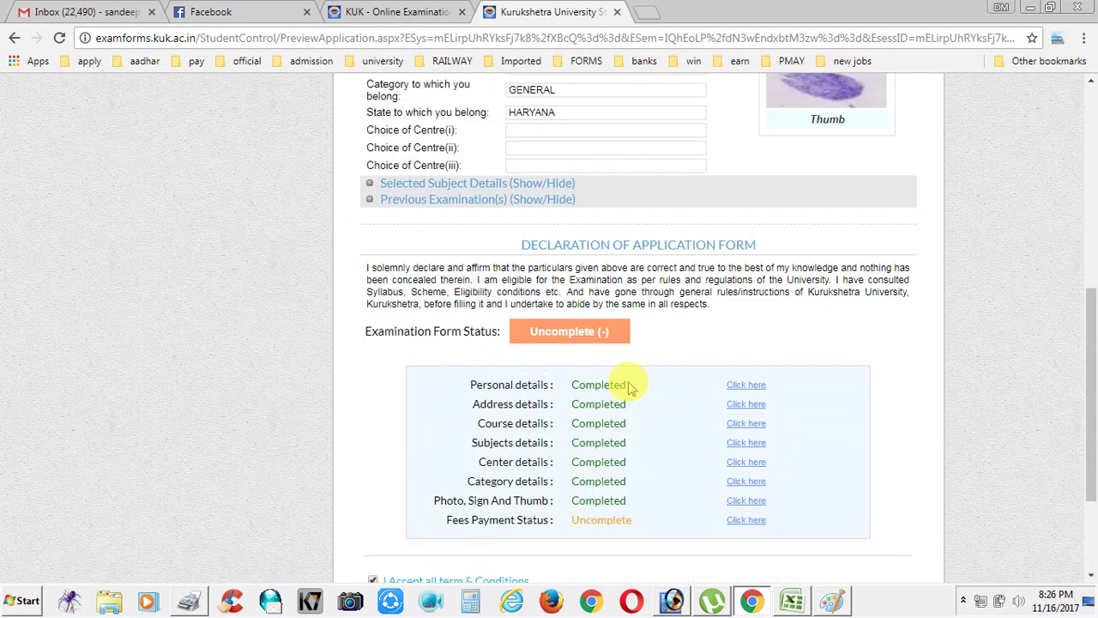
{"action": "key", "text": "ctrl+p"}
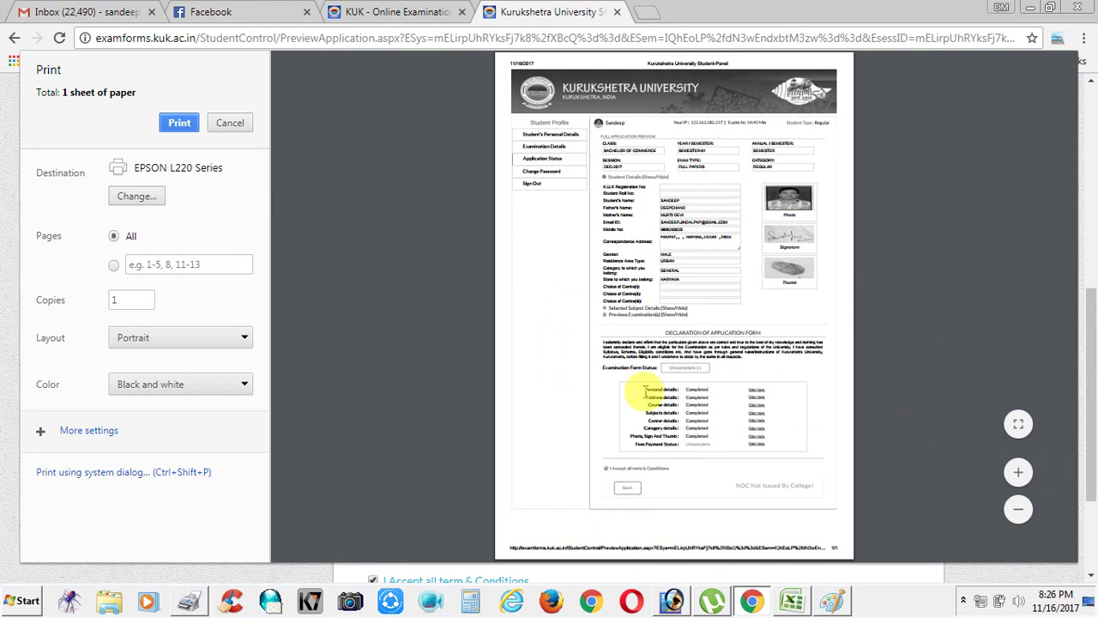
{"action": "left_click", "coordinate": [226, 123]}
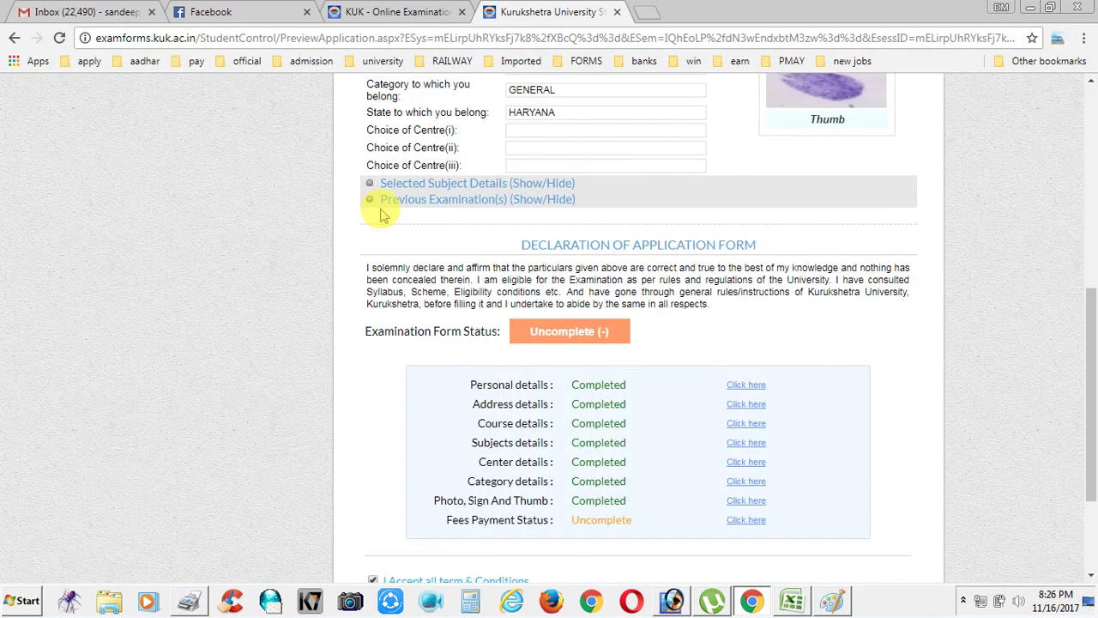